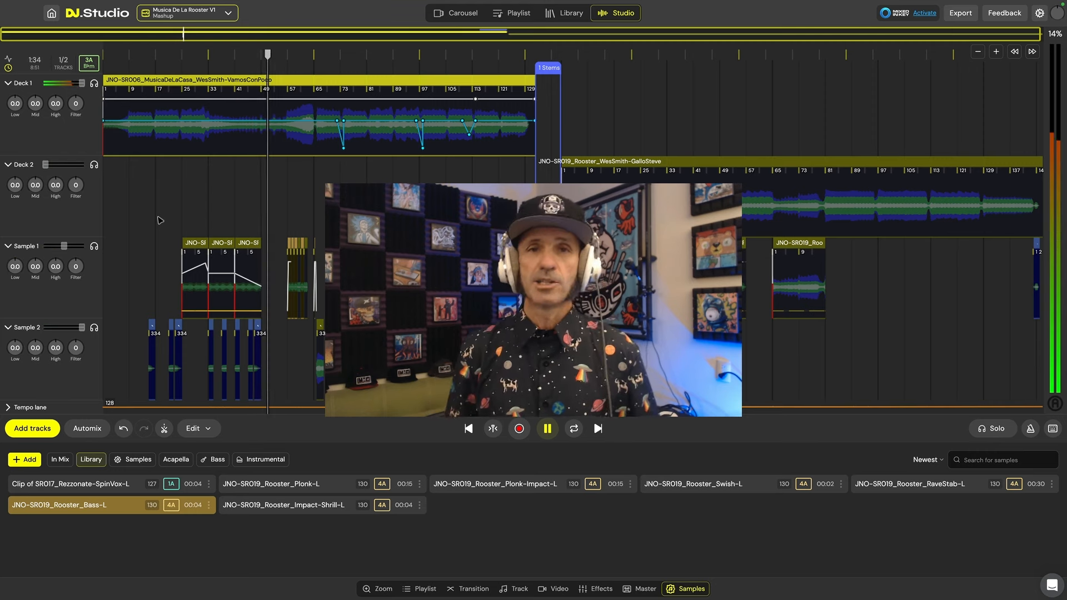
# - Stop playback with the playhead returned to 0:00, and open the Playlist view
pyautogui.press('space')
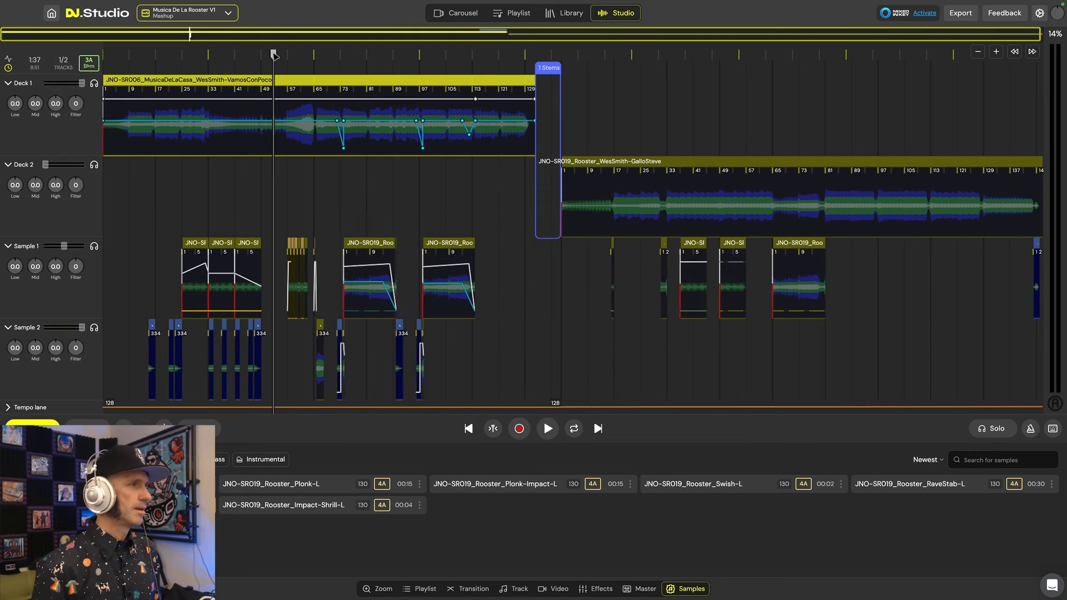
pyautogui.moveTo(274, 54); pyautogui.dragTo(99, 54)
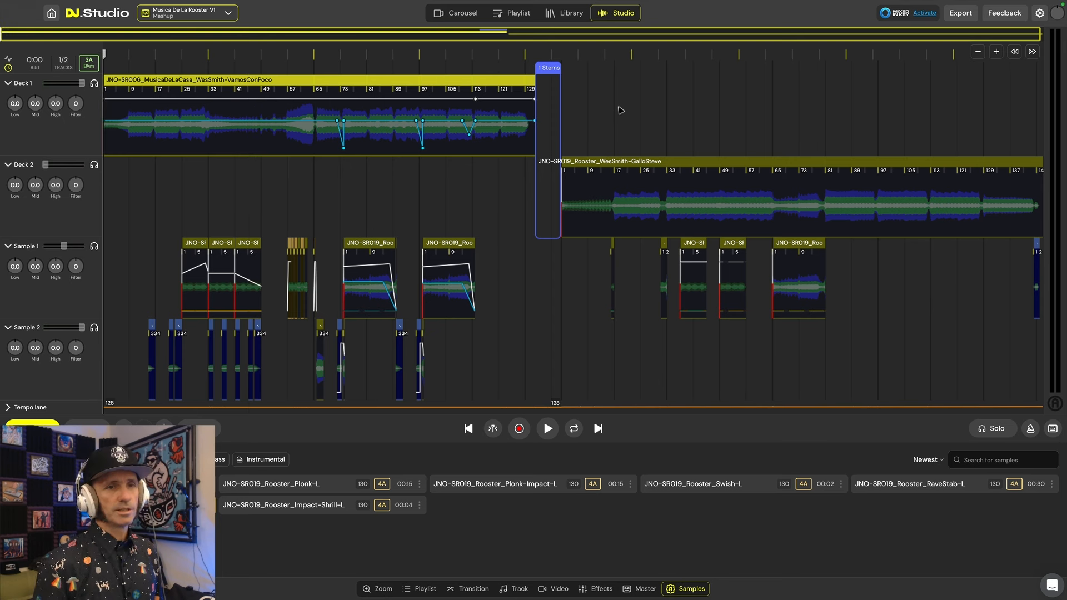
pyautogui.click(513, 17)
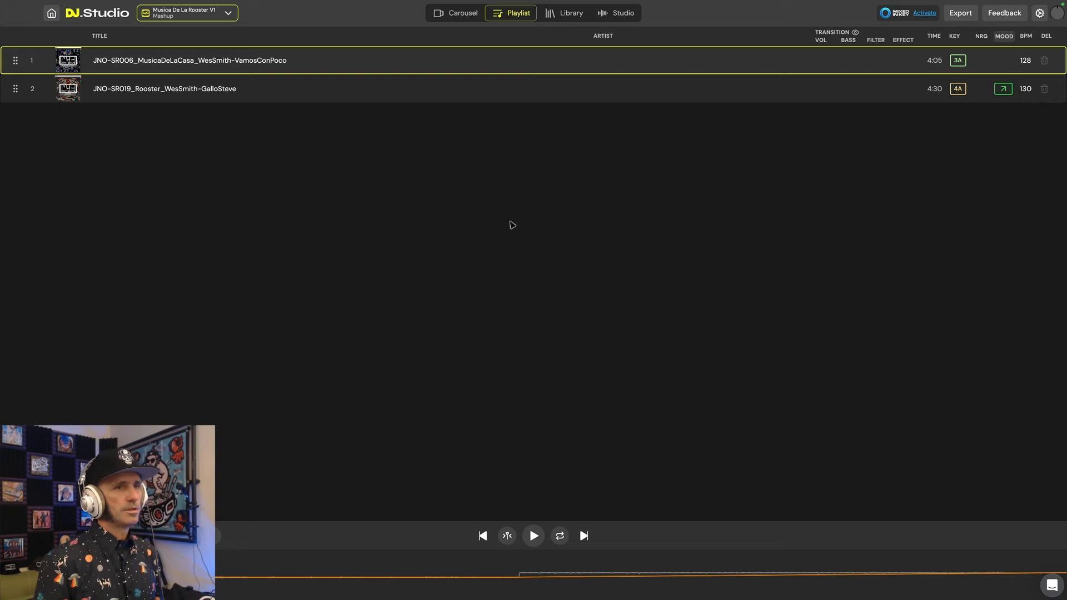
# - Switch to Finder, open the Songs folder inside Audio, and widen its column to show the full file names
pyautogui.press('super+Tab')
pyautogui.press('super+Tab')
pyautogui.press('super+Tab')
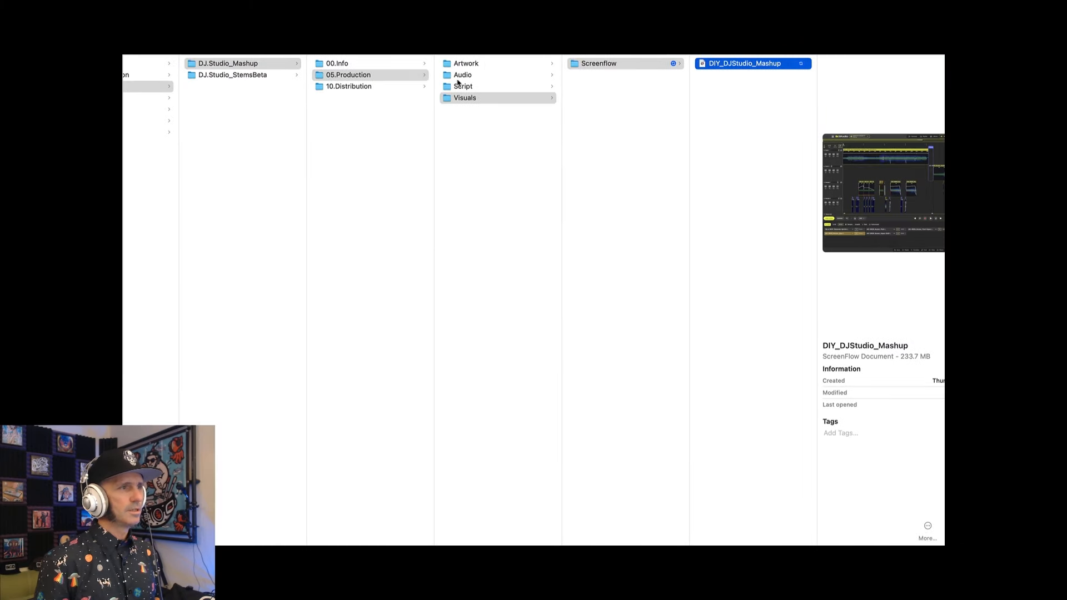
pyautogui.click(459, 76)
pyautogui.click(578, 65)
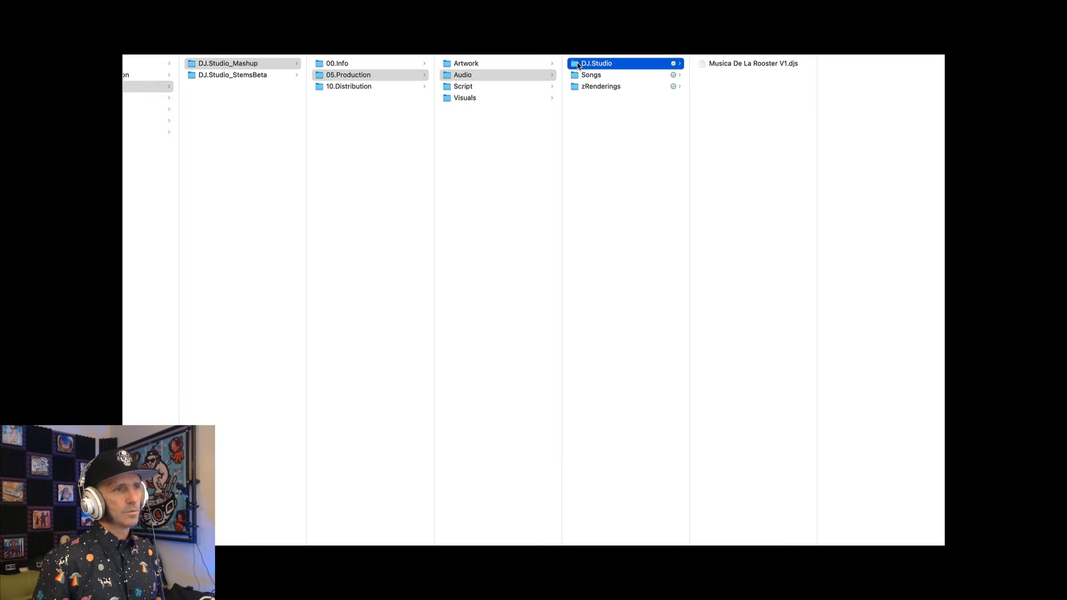
pyautogui.press('Down')
pyautogui.press('Right')
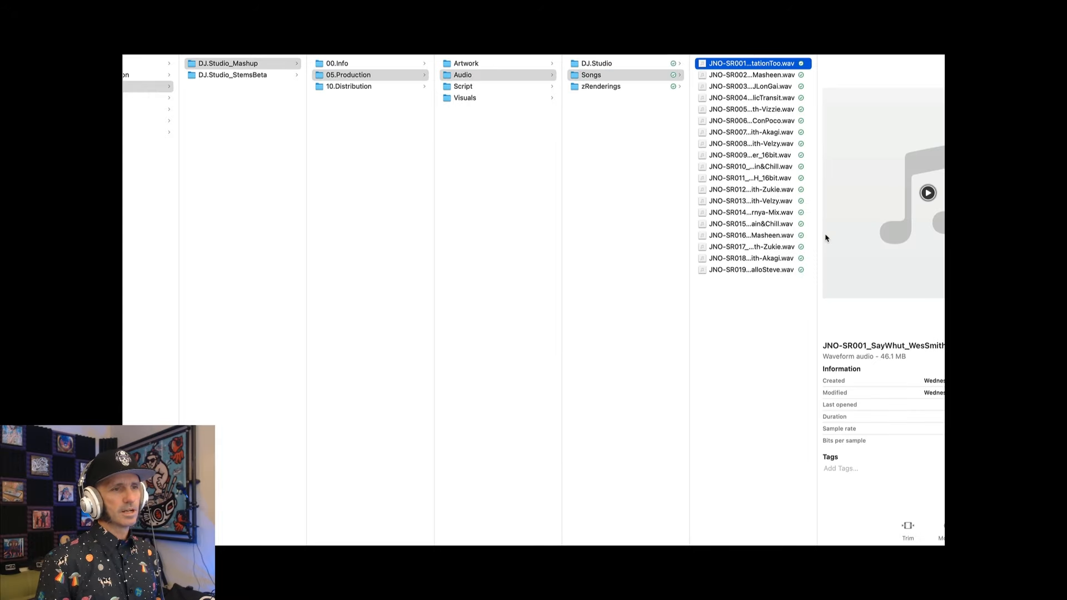
pyautogui.moveTo(815, 241); pyautogui.dragTo(948, 241)
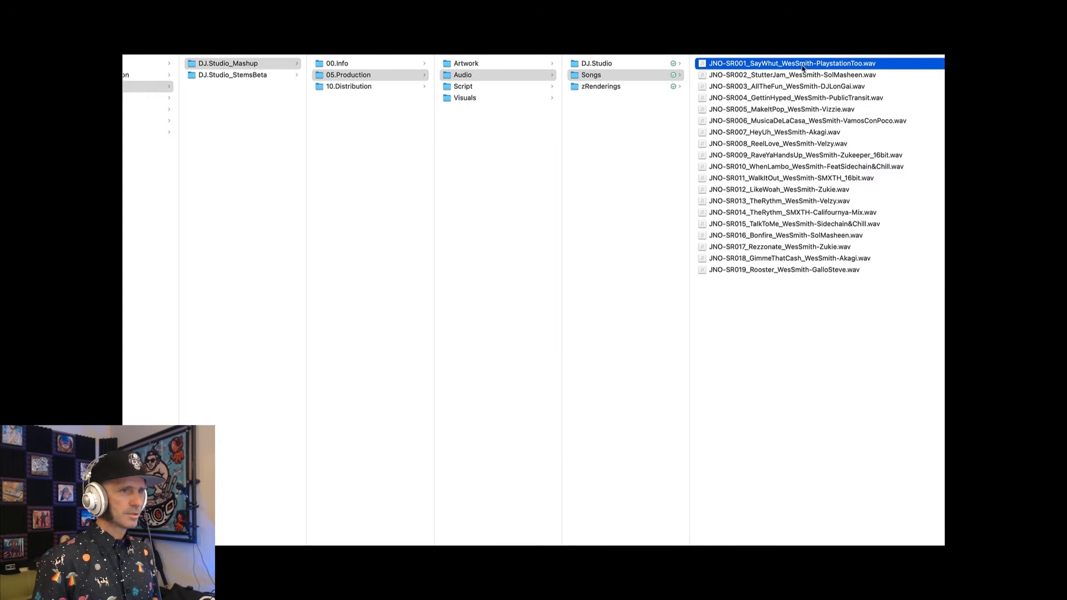
pyautogui.press('Left')
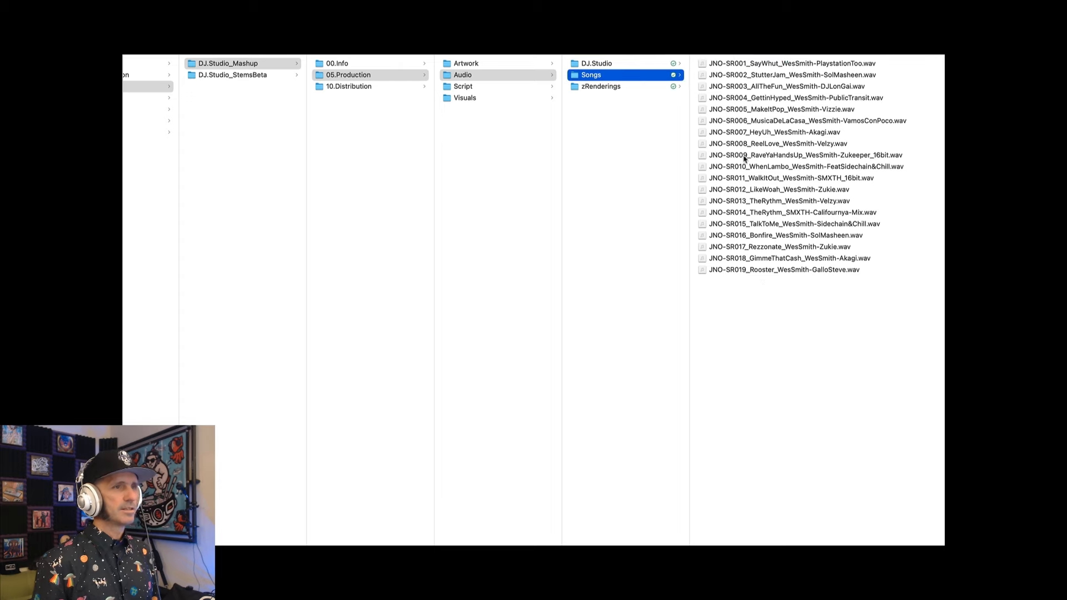
# - Add the four songs JNO-SR003 through JNO-SR006 from the Songs folder to the DJ.Studio playlist
pyautogui.click(726, 90)
pyautogui.hotkey('shift', 'Down')
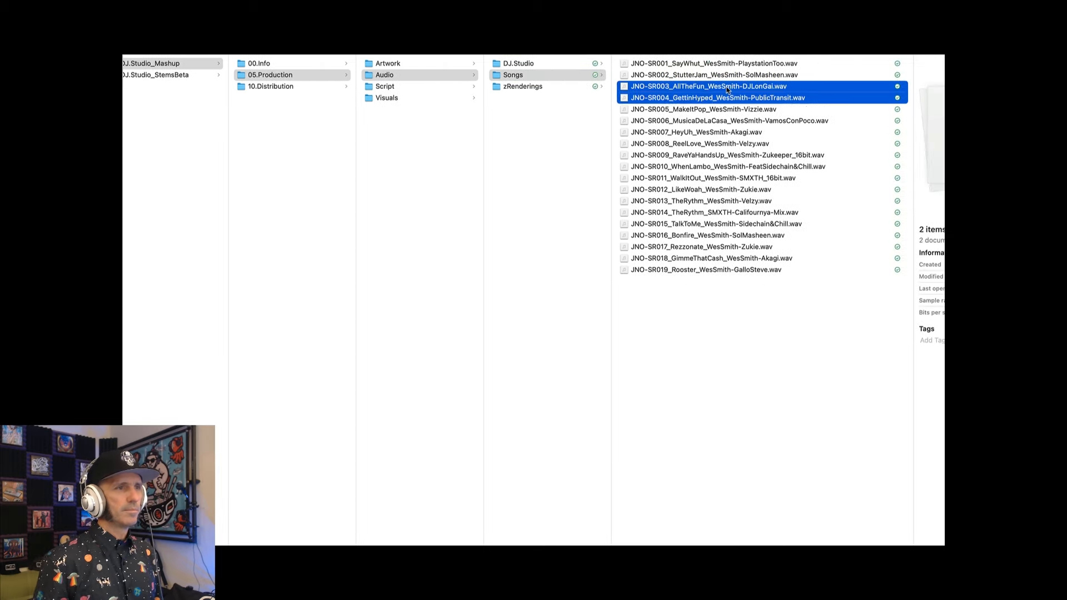
pyautogui.hotkey('shift', 'Down')
pyautogui.hotkey('shift', 'Down')
pyautogui.moveTo(623, 88); pyautogui.dragTo(432, 267)
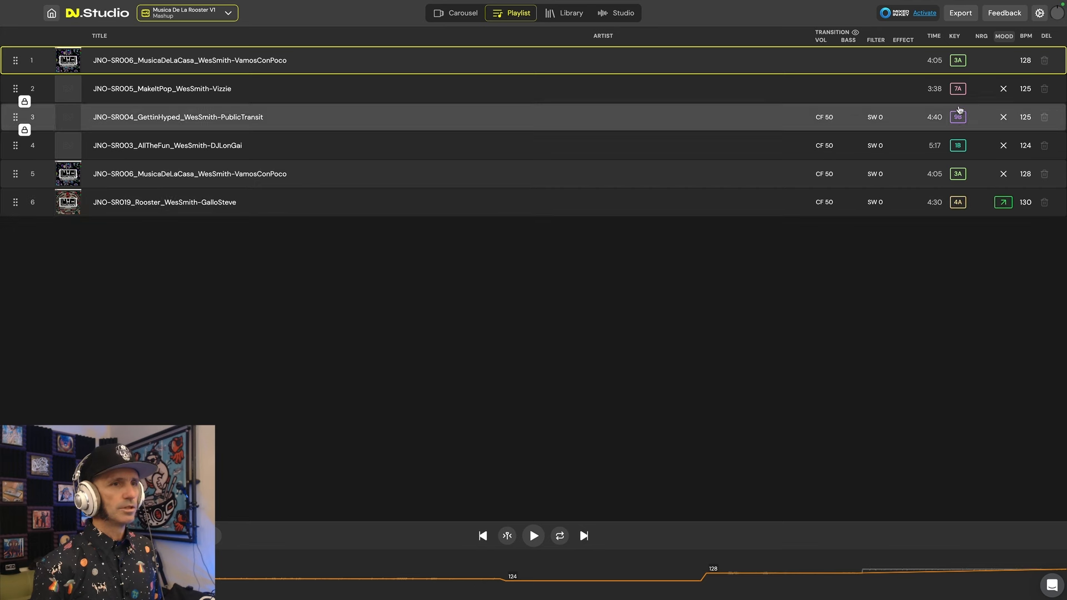
# - Check the Key Harmony options of the MakeItPop track, and undo adding the four songs to the playlist
pyautogui.click(958, 88)
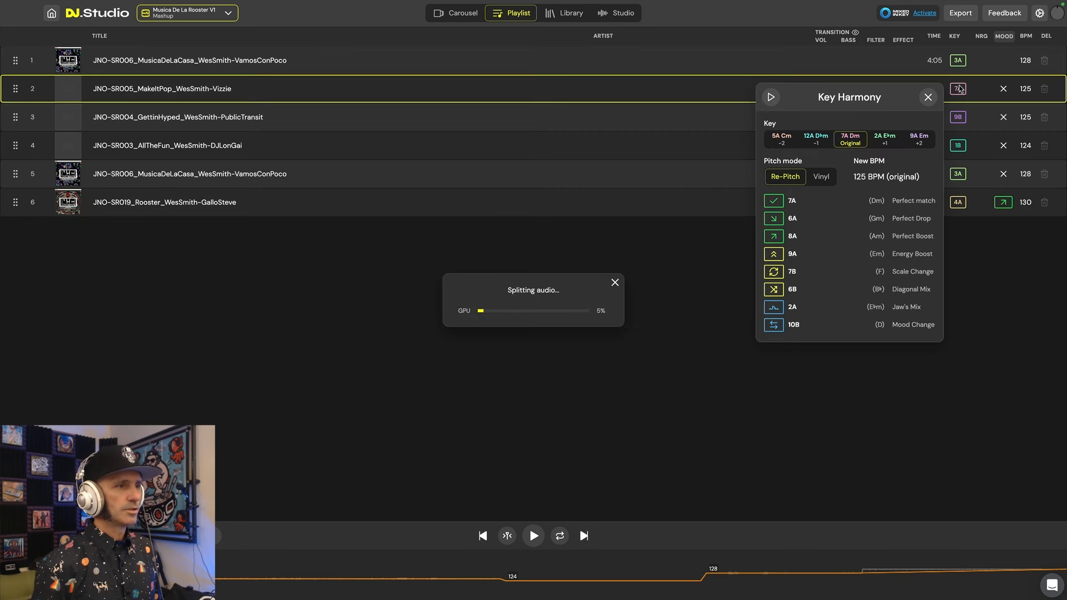
pyautogui.click(928, 97)
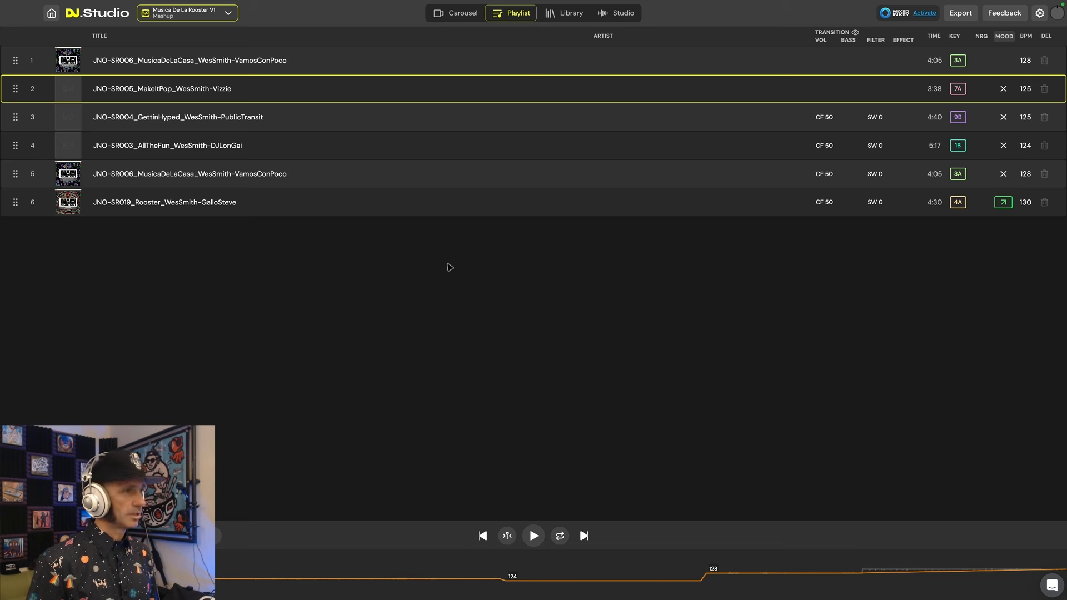
pyautogui.hotkey('ctrl', 'z')
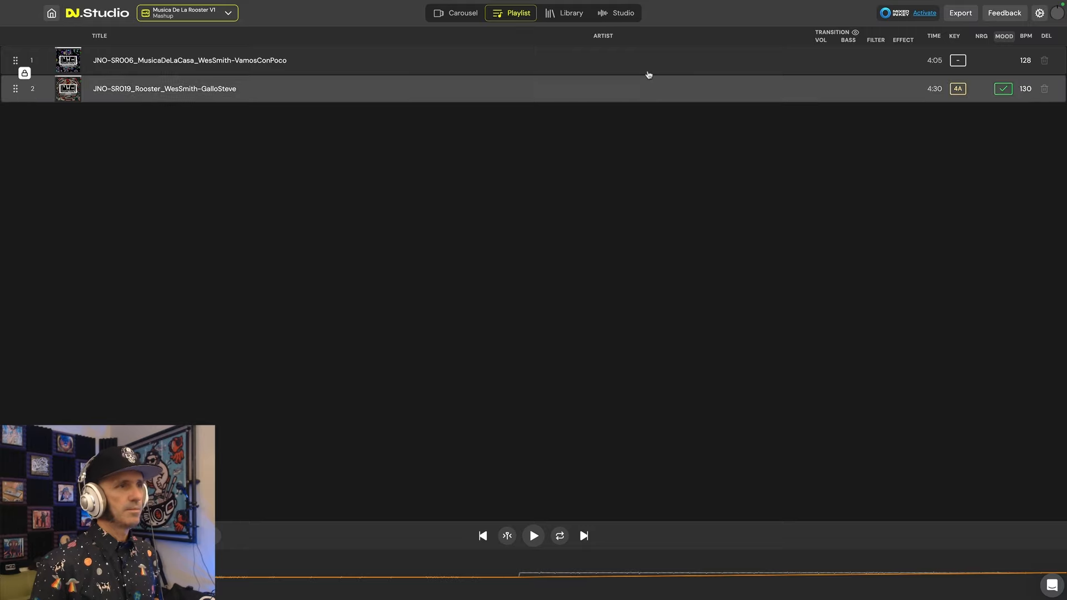
pyautogui.click(589, 61)
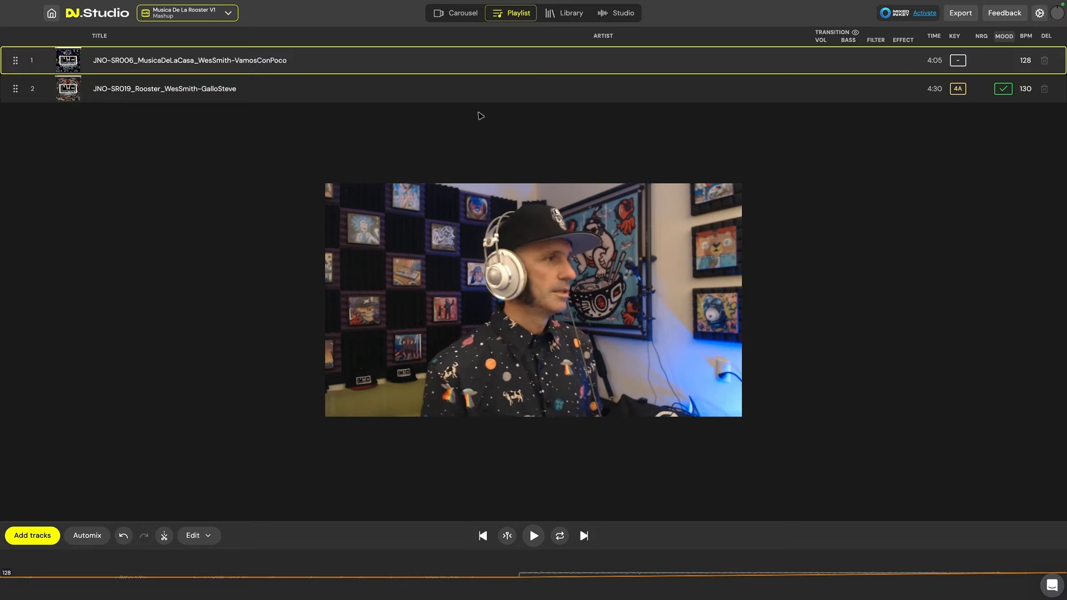
# - Open the Studio view and solo Deck 1
pyautogui.click(614, 13)
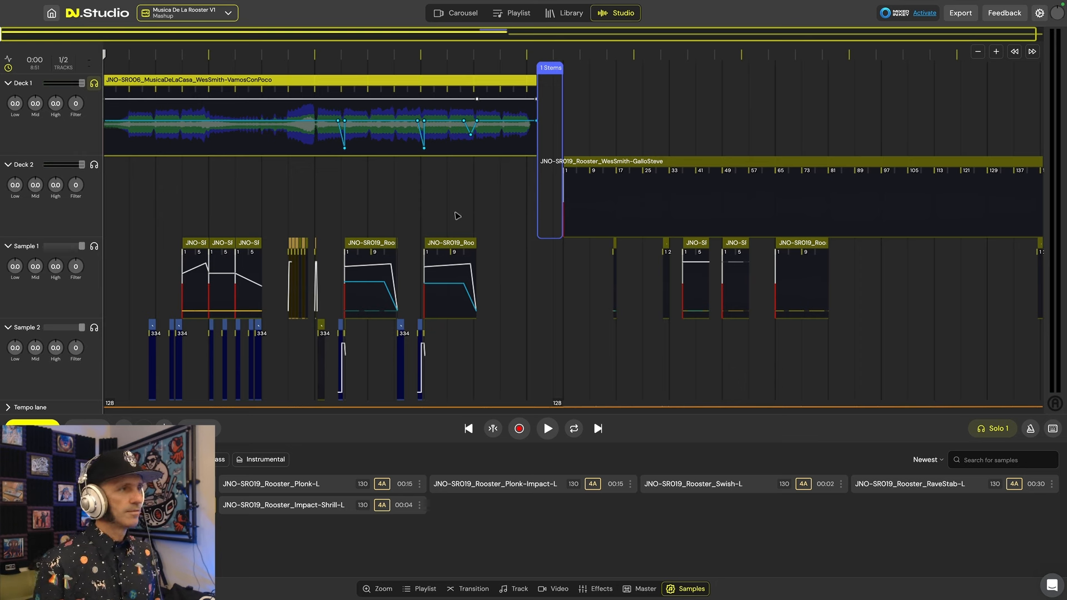
pyautogui.click(95, 86)
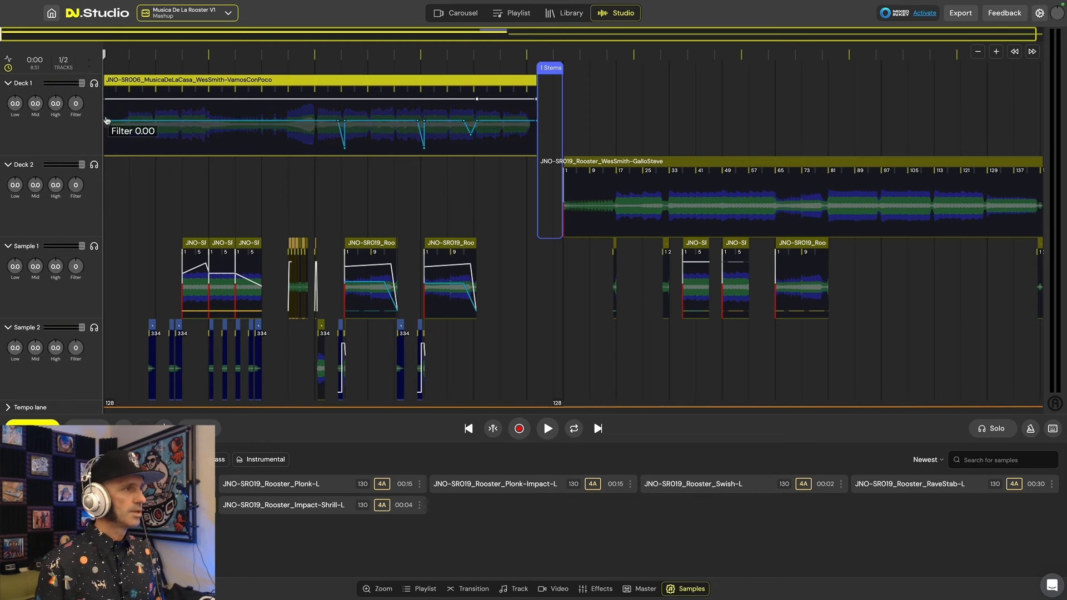
pyautogui.click(94, 84)
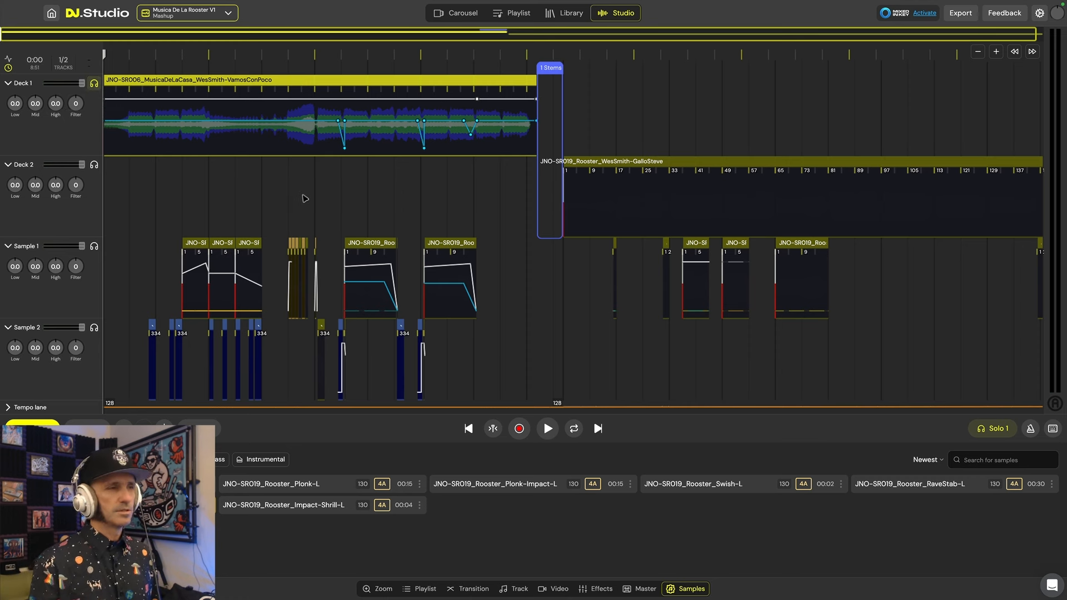
# - Listen to the MusicaDeLaCasa track on Deck 1 from 0:45 to about 1:01 and from 1:44 to about 2:03
pyautogui.click(183, 182)
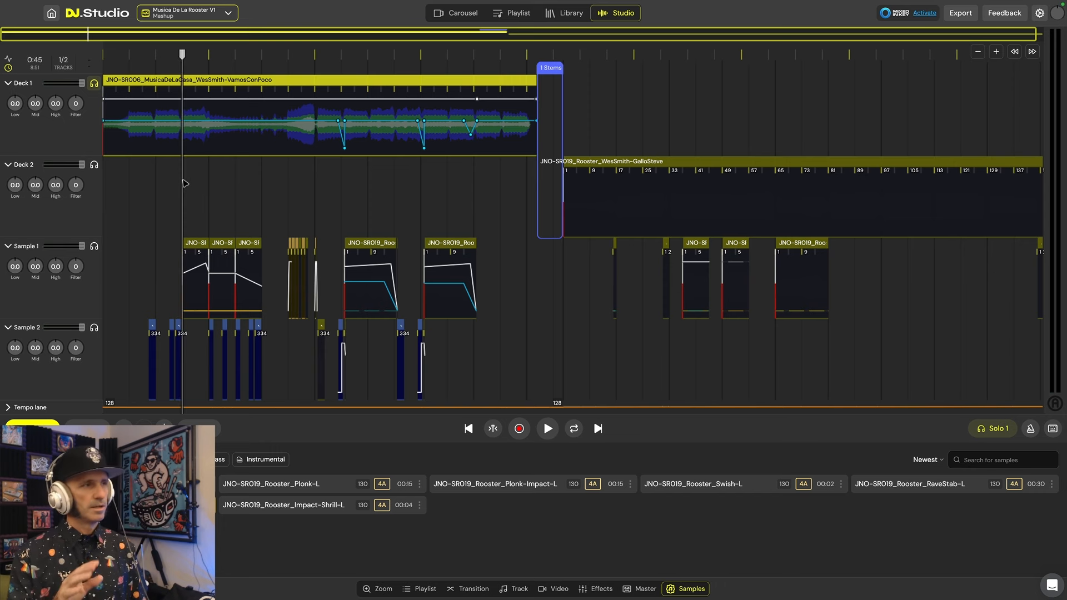
pyautogui.press('space')
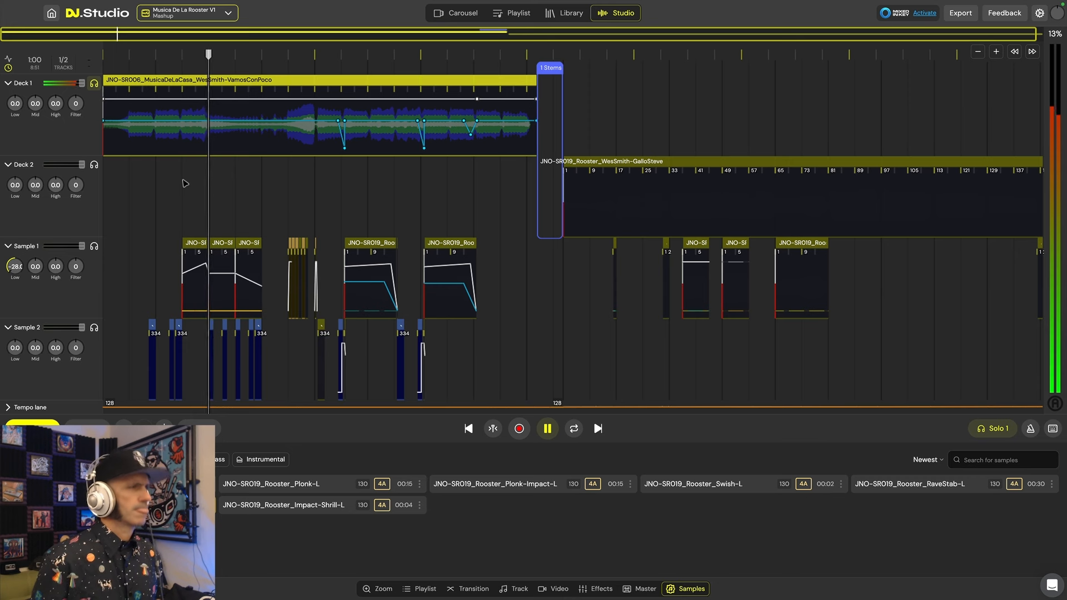
pyautogui.press('space')
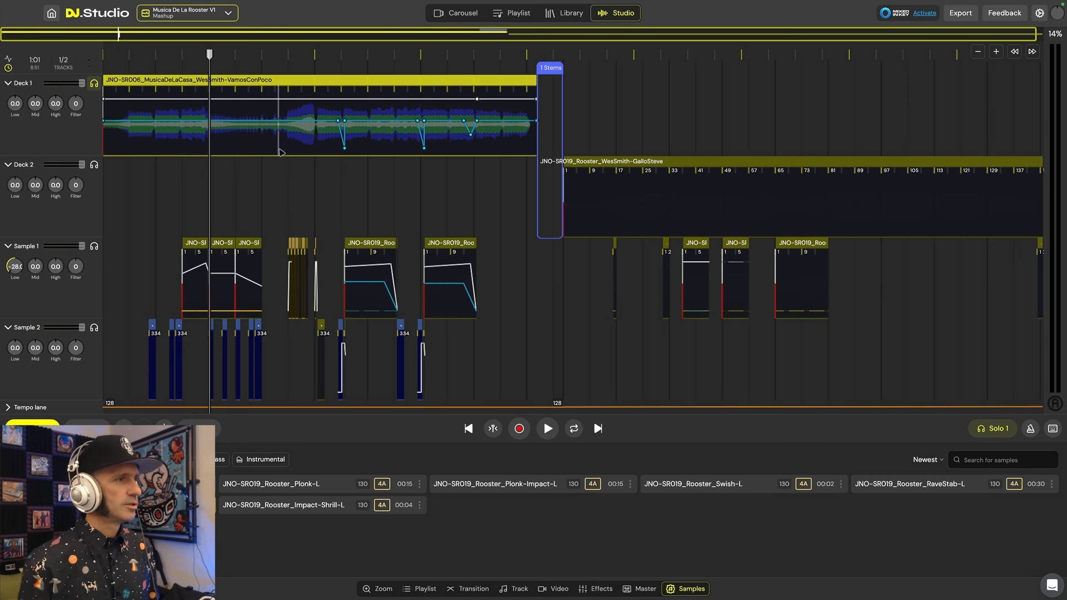
pyautogui.click(287, 174)
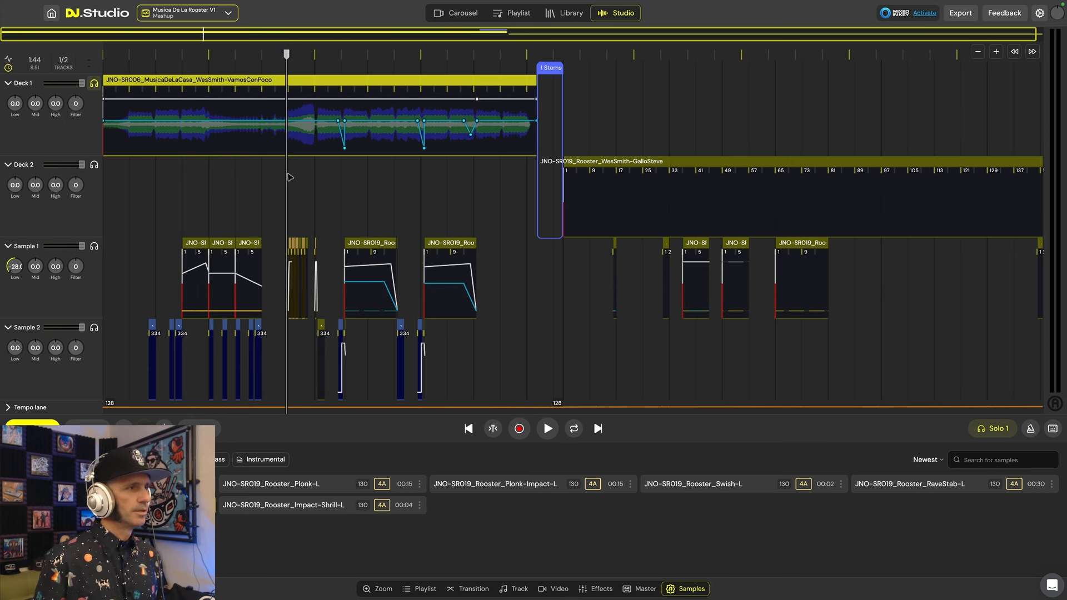
pyautogui.press('space')
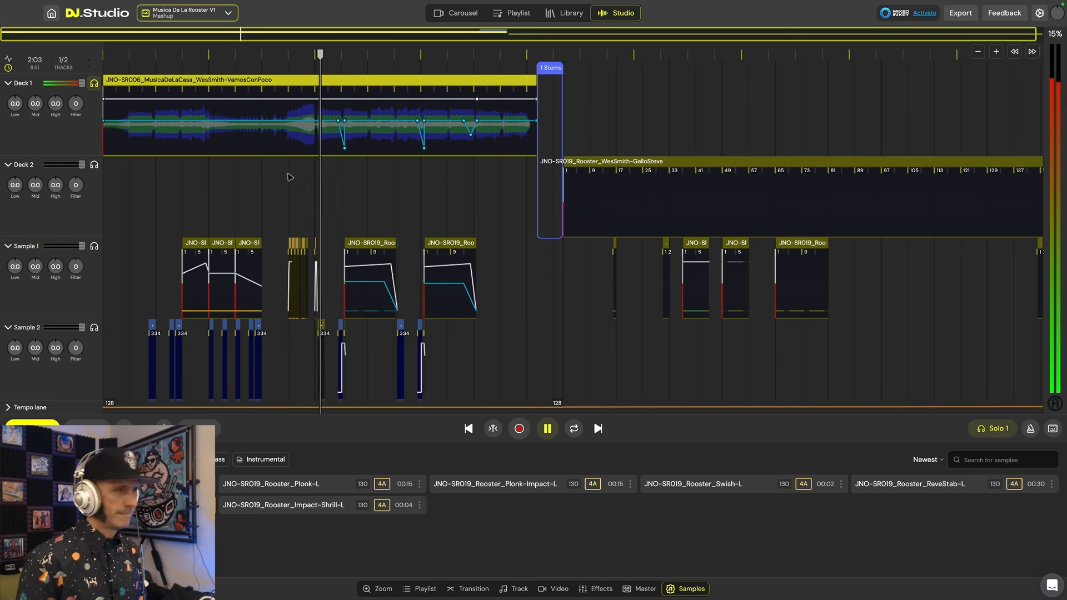
pyautogui.press('space')
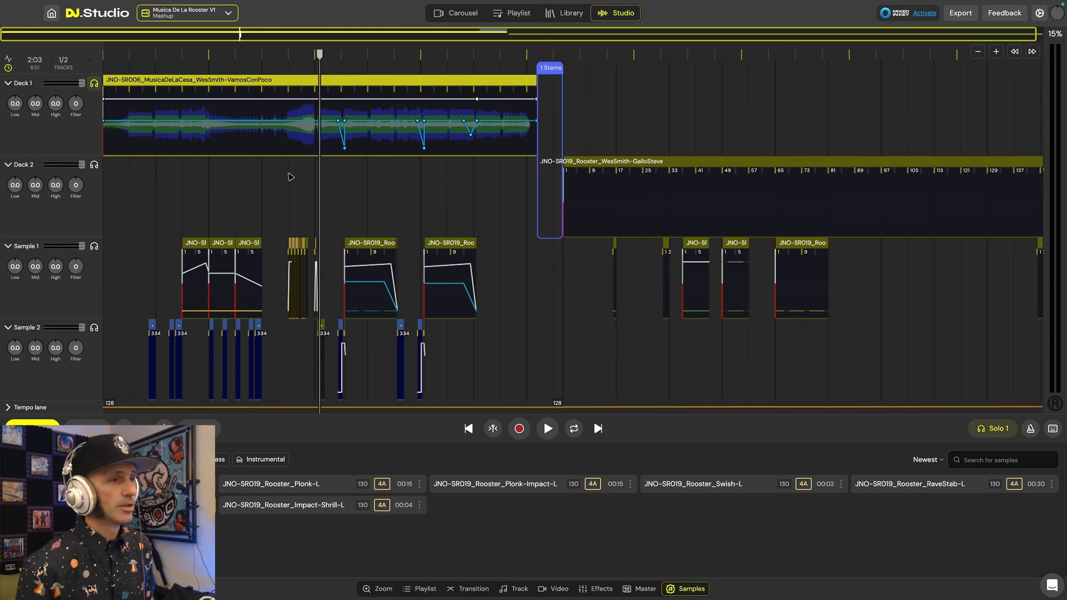
# - Solo Deck 2 instead of Deck 1 and listen to the Rooster track from around bar 33
pyautogui.click(94, 165)
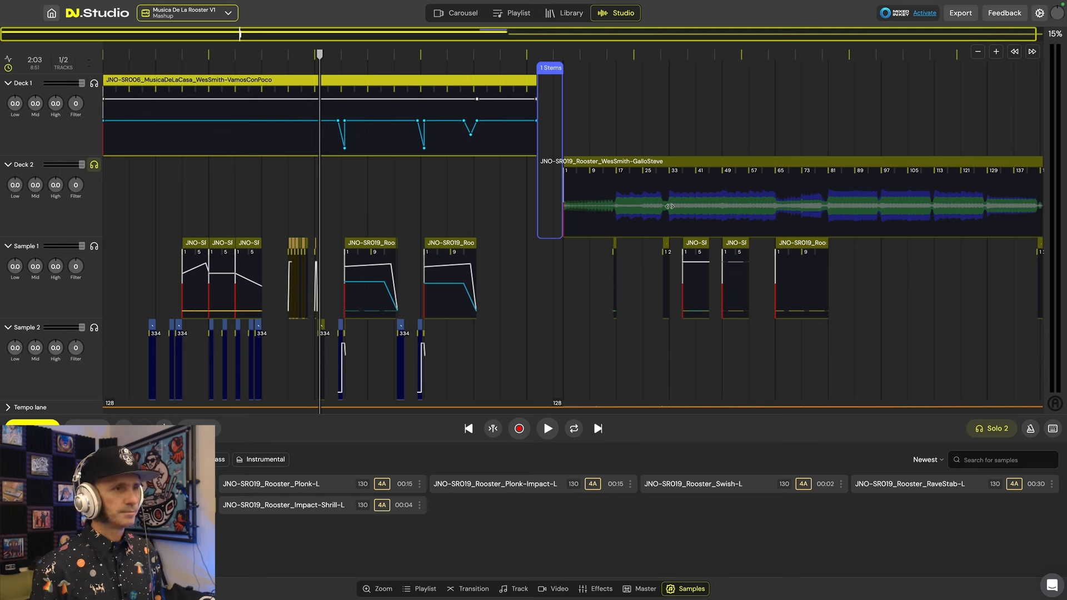
pyautogui.click(669, 122)
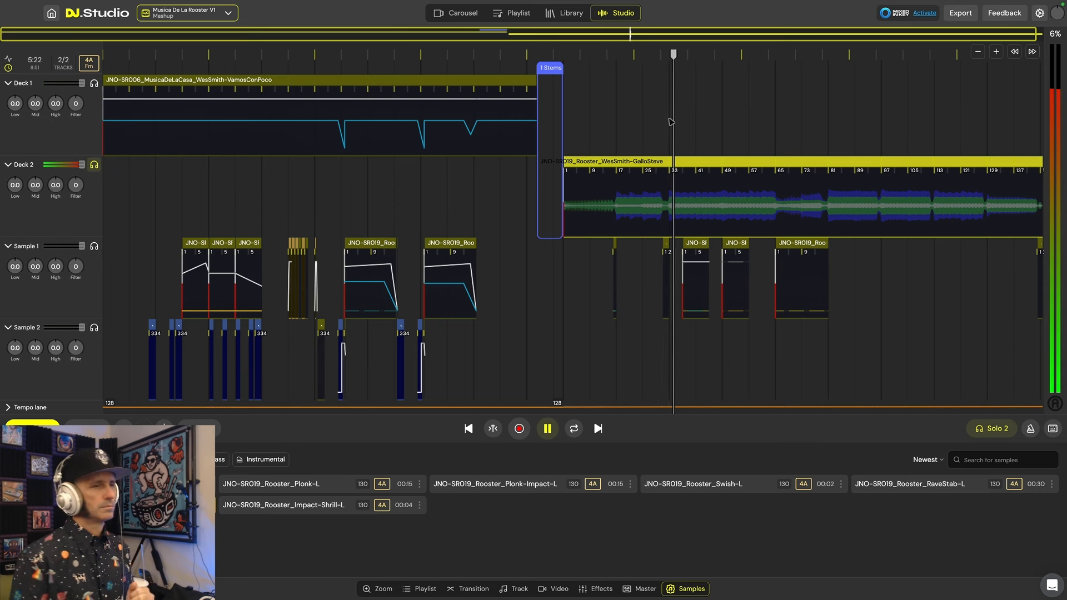
pyautogui.press('space')
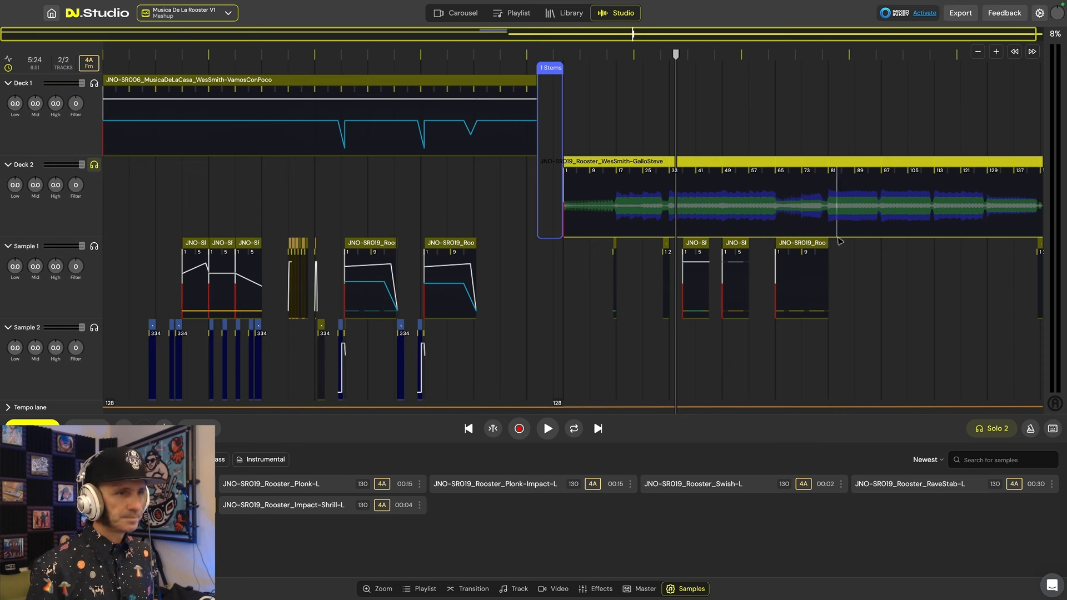
# - Listen to the Rooster track's breakdown from bar 65, and from 6:38 into the drop at bar 81
pyautogui.click(802, 129)
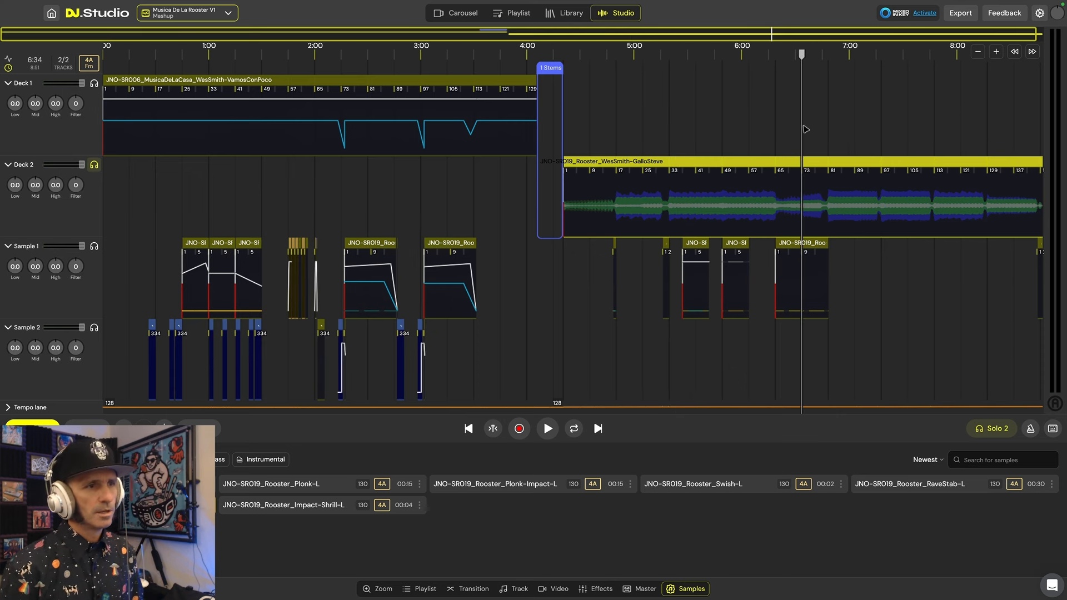
pyautogui.click(775, 129)
pyautogui.press('space')
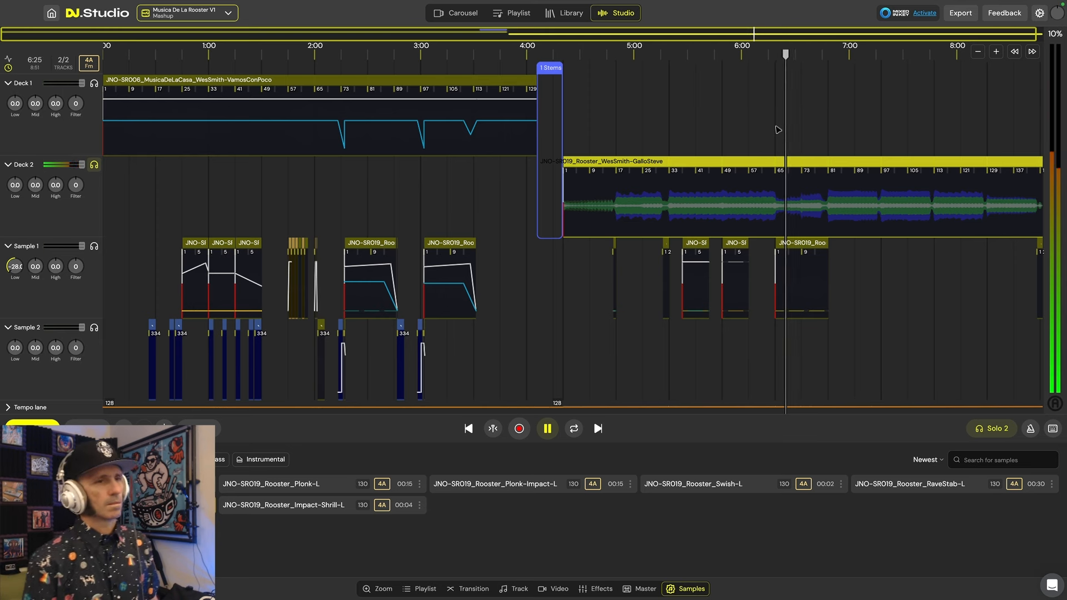
pyautogui.press('space')
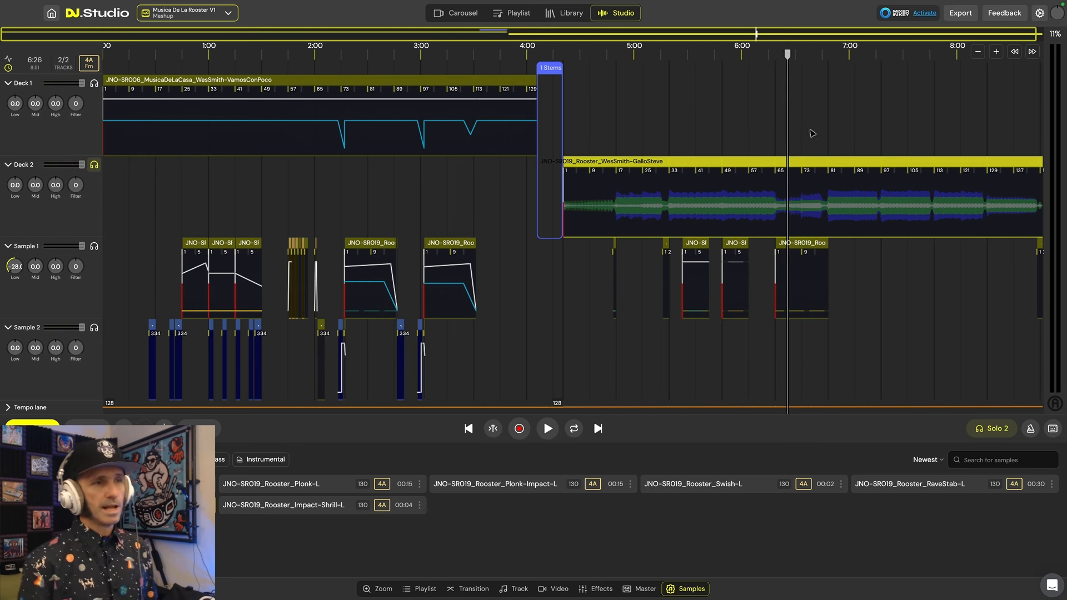
pyautogui.click(811, 130)
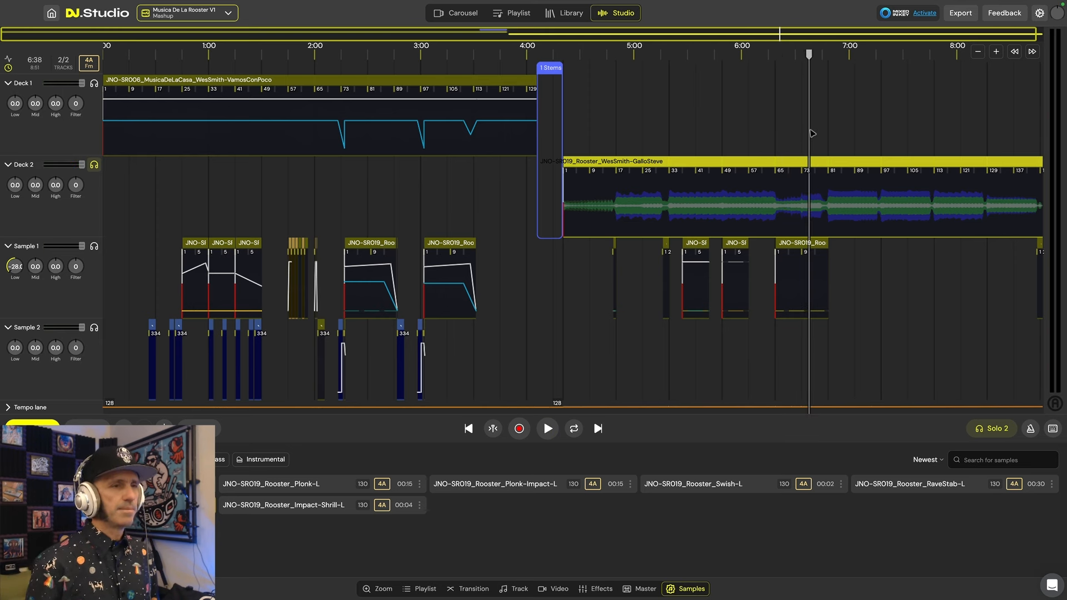
pyautogui.press('space')
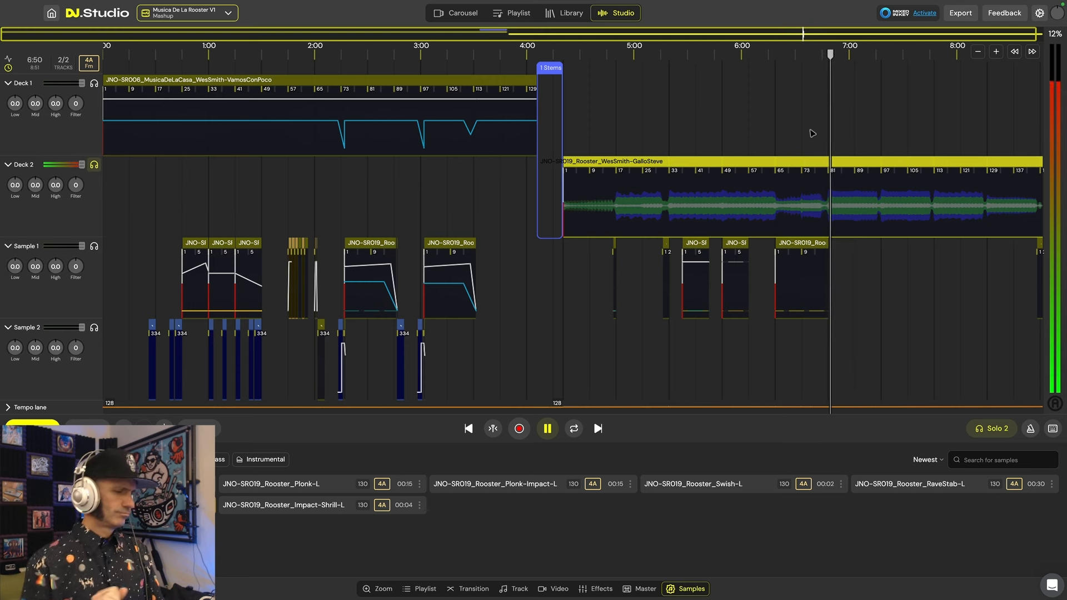
pyautogui.press('space')
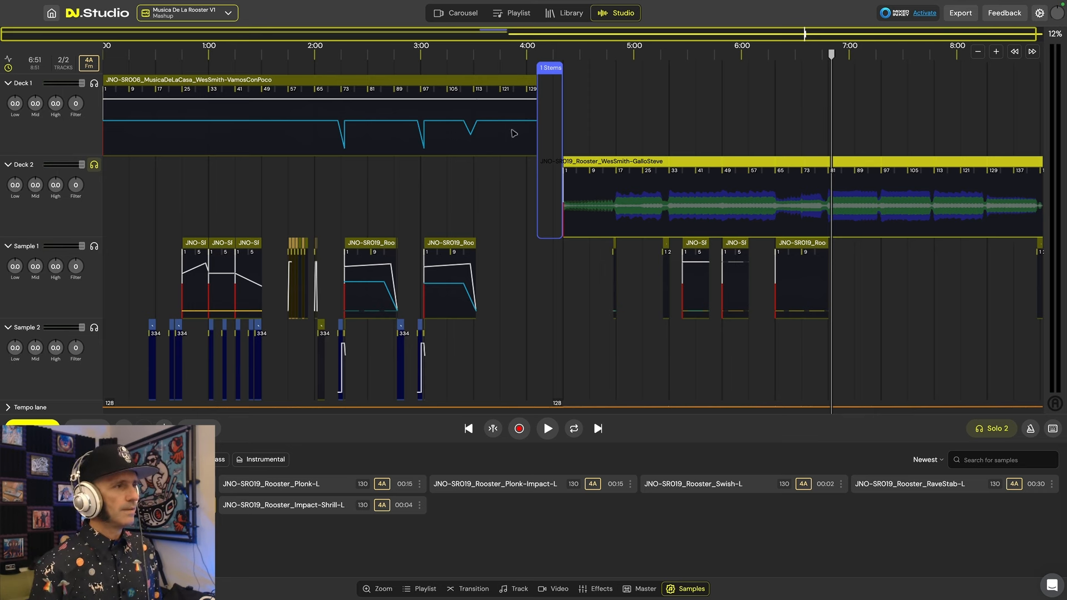
# - Move the playhead to 0:20 and turn off soloing so all decks and sample tracks are heard
pyautogui.click(140, 184)
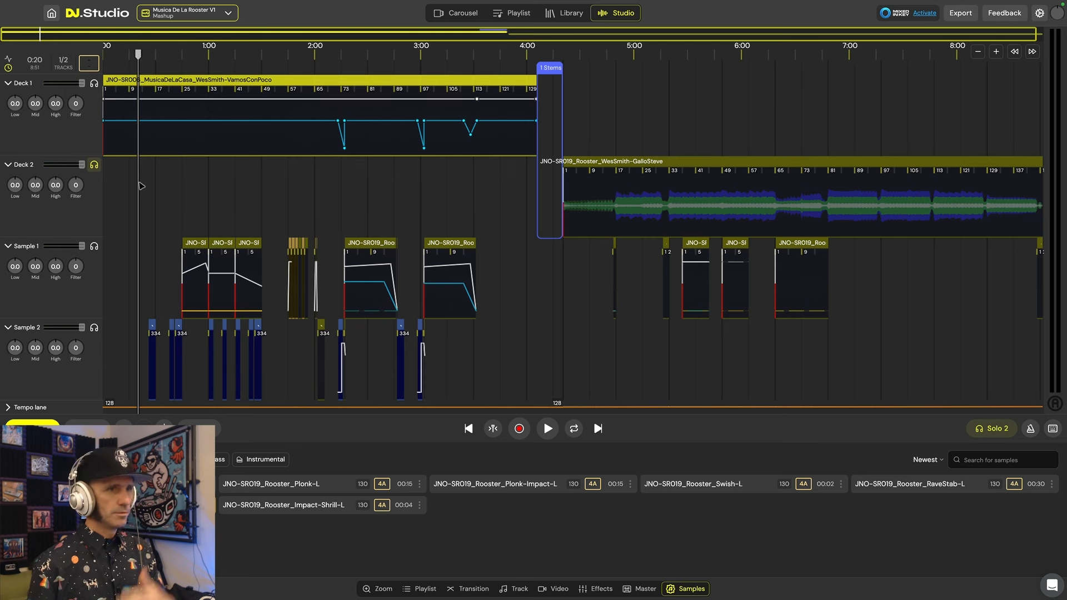
pyautogui.click(93, 83)
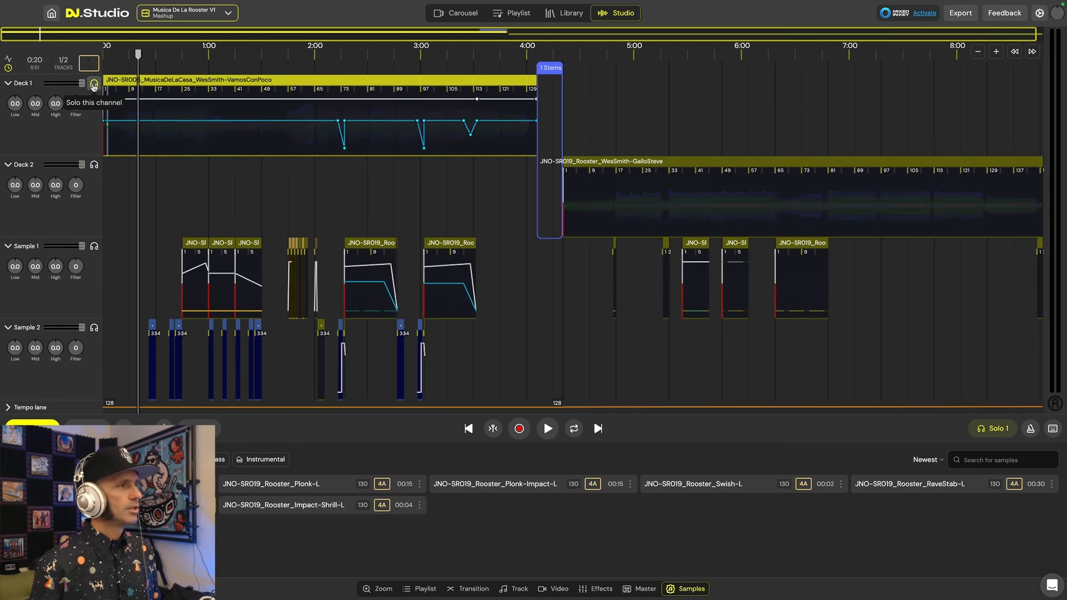
pyautogui.click(94, 83)
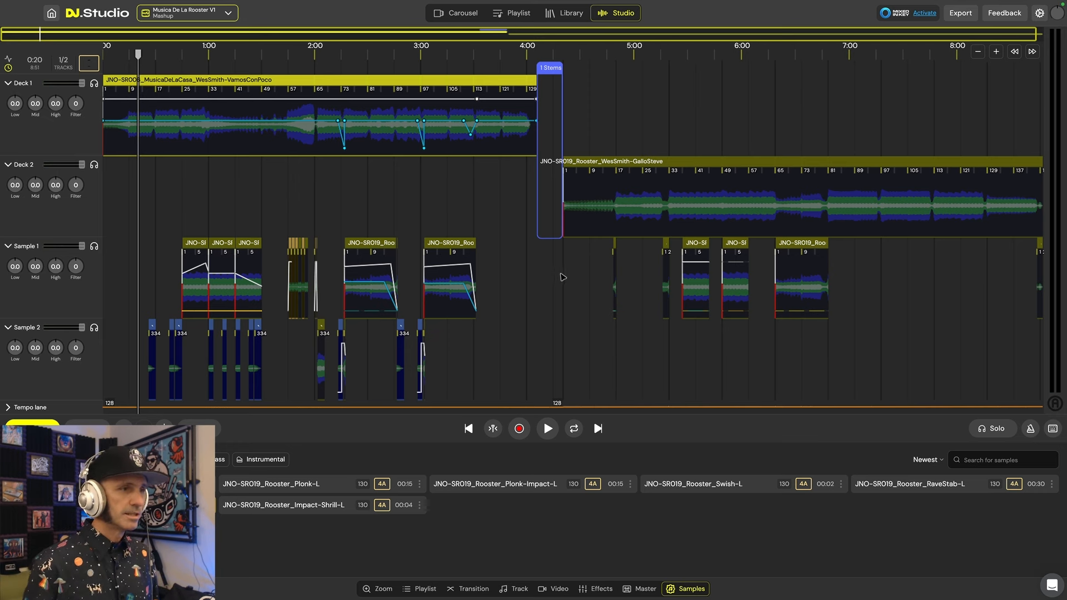
# - Move the playhead to the transition at 4:21, to 0:59, and to the start of the first Rooster clip on Sample 1 at about 0:46
pyautogui.click(564, 273)
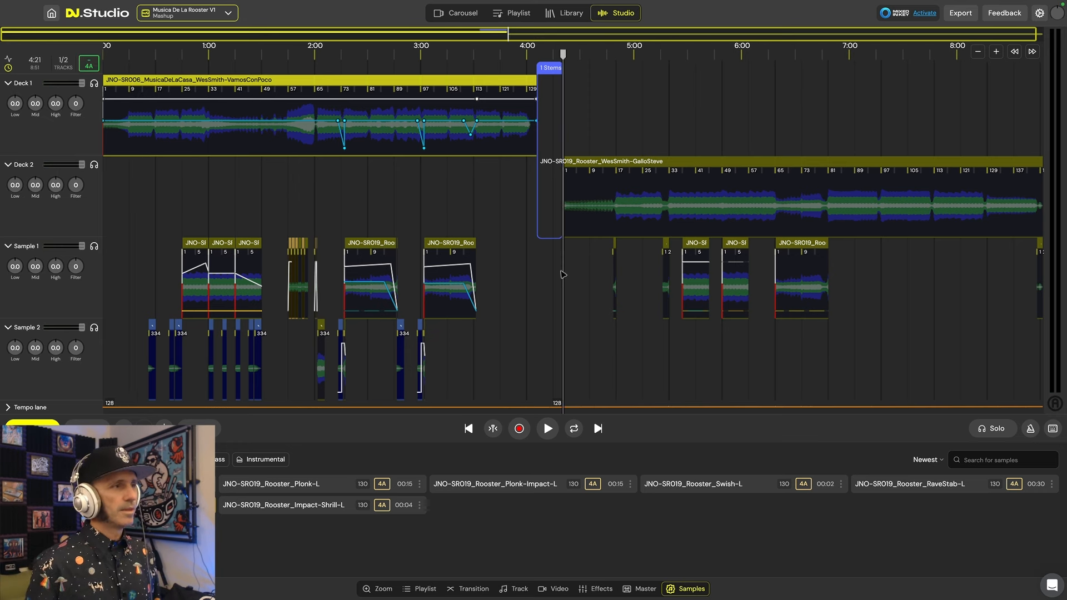
pyautogui.click(207, 182)
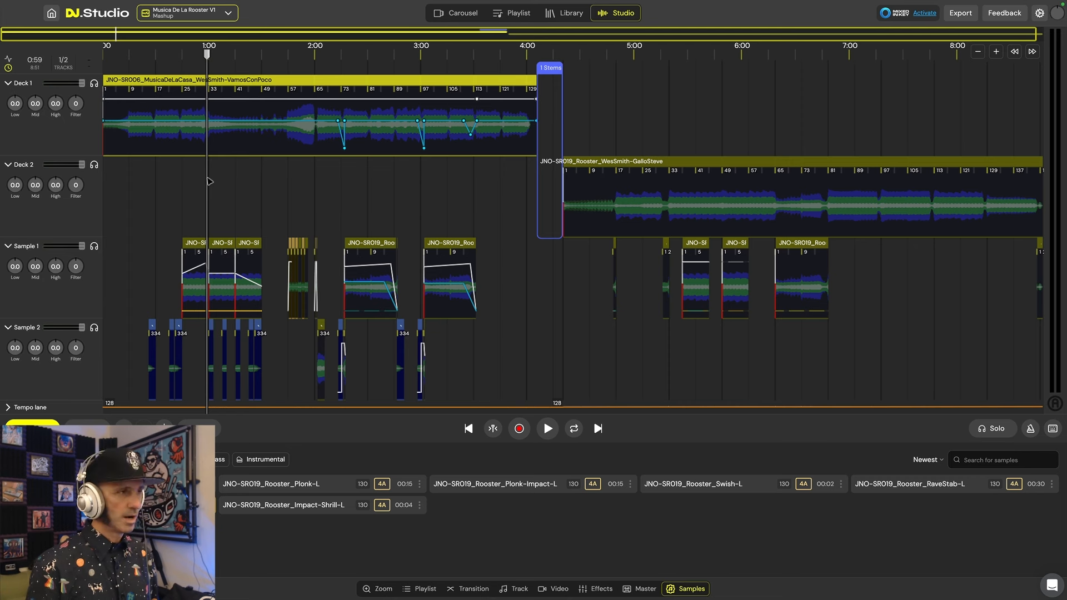
pyautogui.click(184, 186)
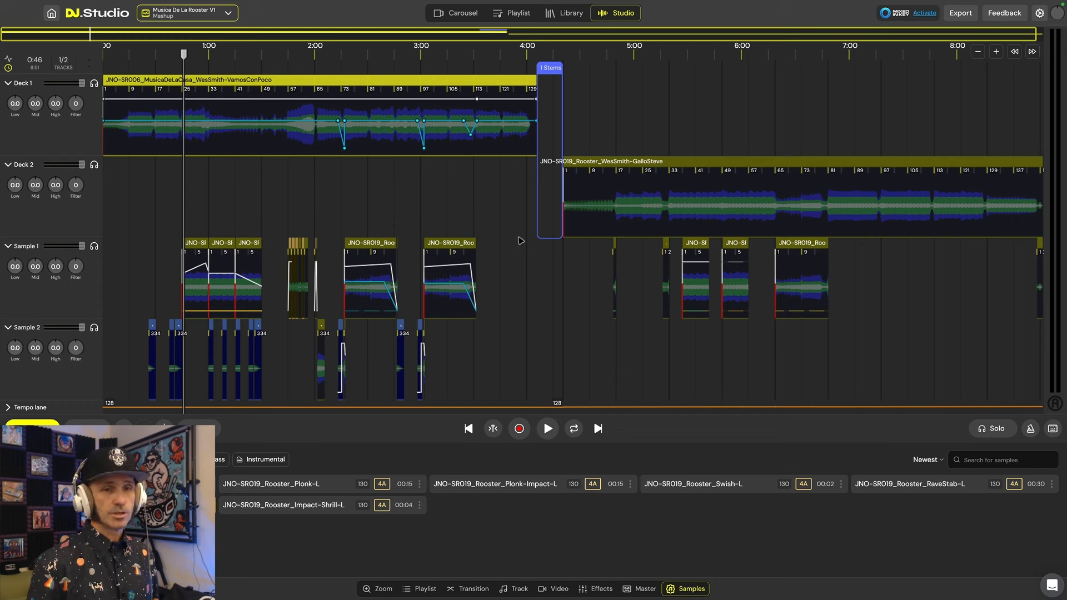
# - Show the stem lanes in the transition between Deck 1 and Deck 2, and switch back to the waveform view
pyautogui.hscroll(1, 517, 240)
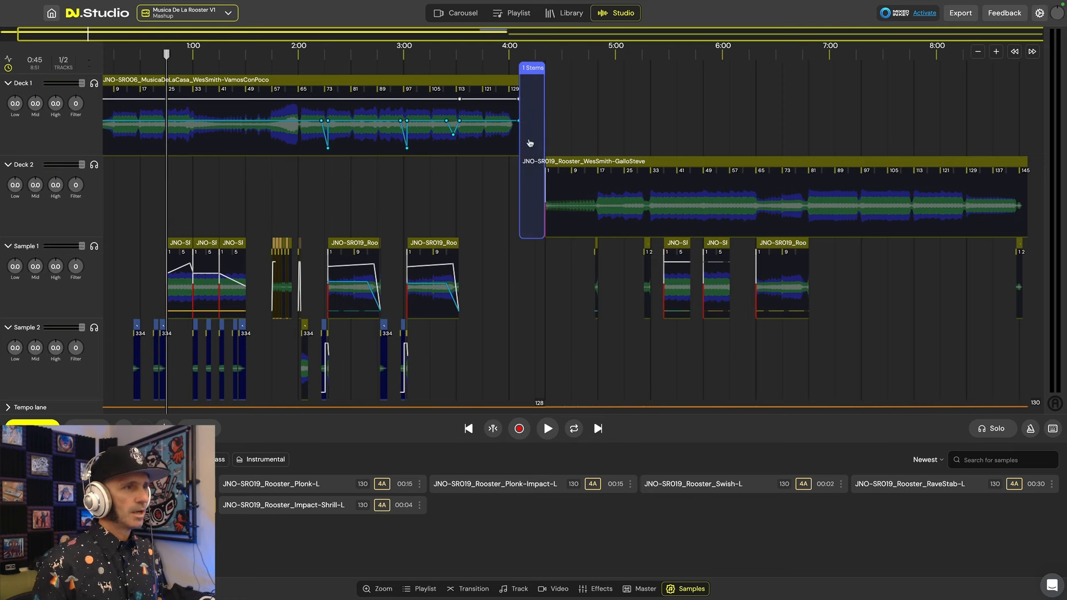
pyautogui.scroll(1, 530, 143)
pyautogui.scroll(3, 530, 143)
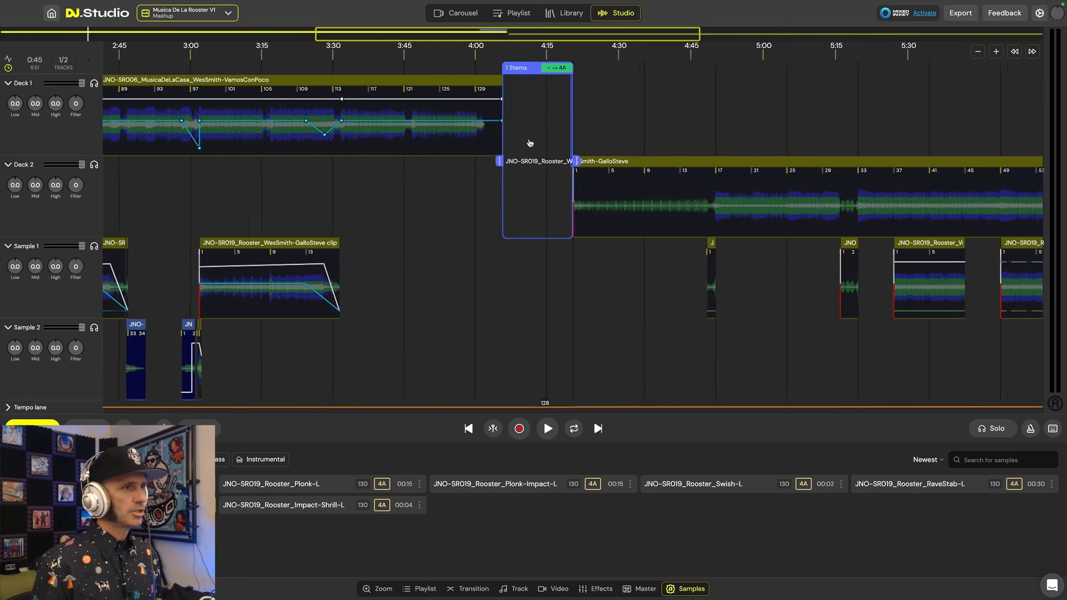
pyautogui.scroll(4, 531, 143)
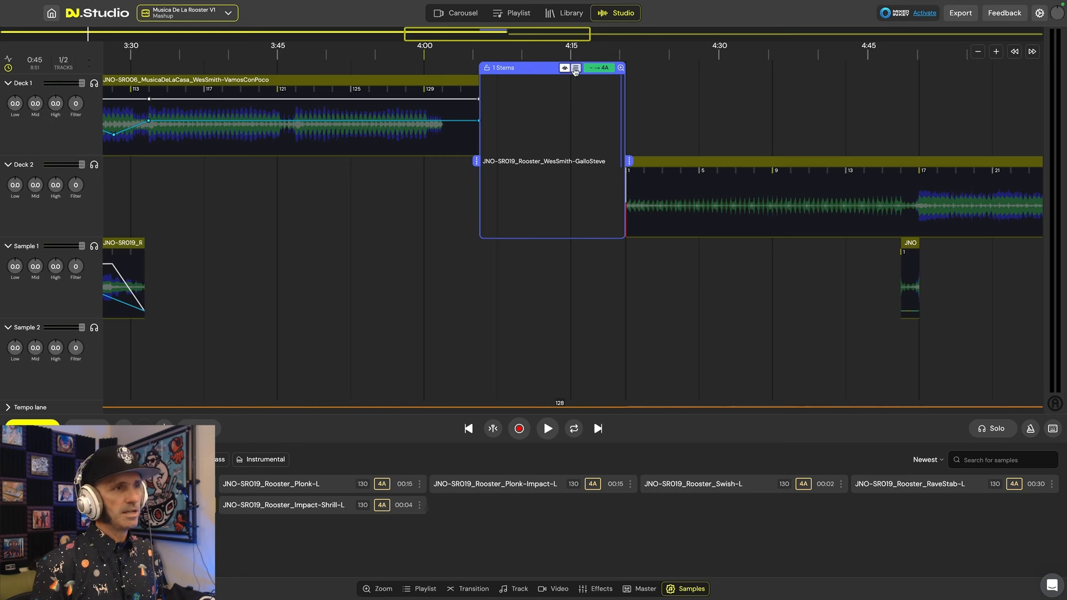
pyautogui.click(576, 69)
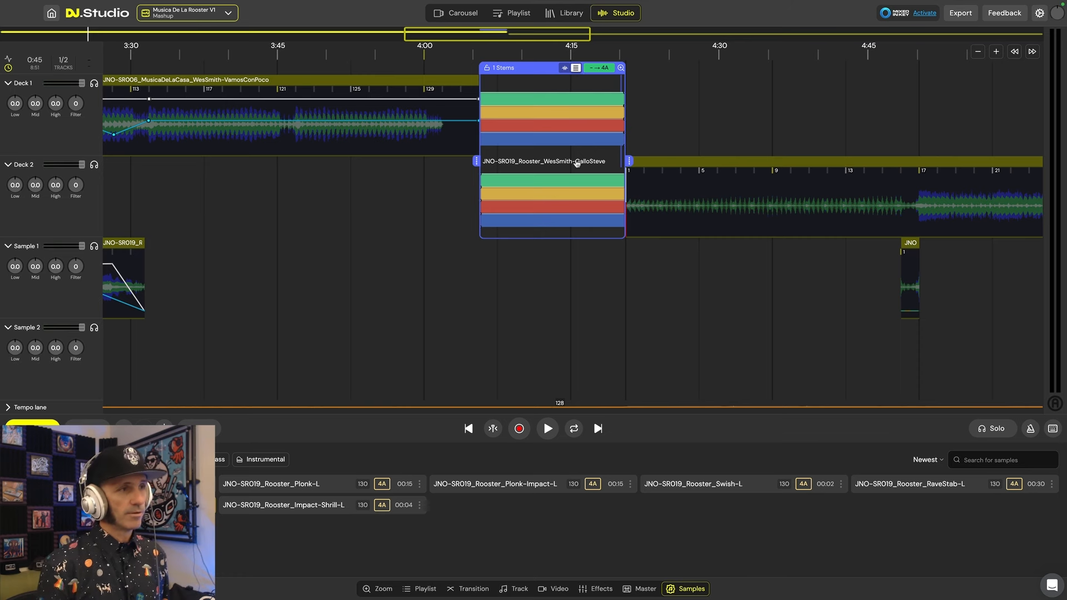
pyautogui.click(565, 69)
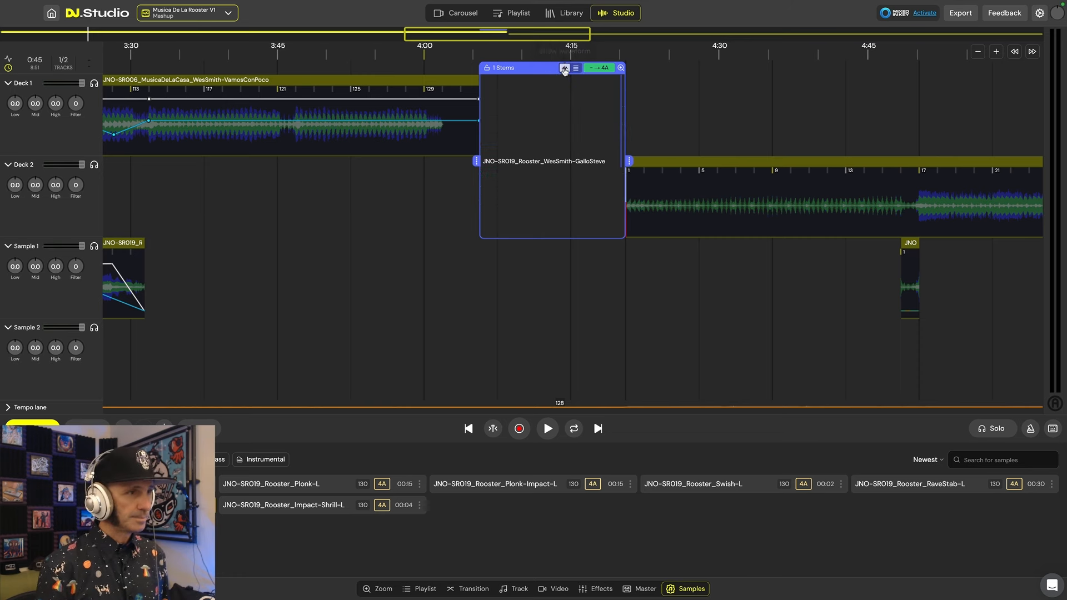
# - Examine where the Sample 1 clips were cut from the Rooster track on Deck 2, between about bars 16 and 81
pyautogui.scroll(-1, 595, 297)
pyautogui.scroll(-2, 595, 297)
pyautogui.hscroll(6, 593, 293)
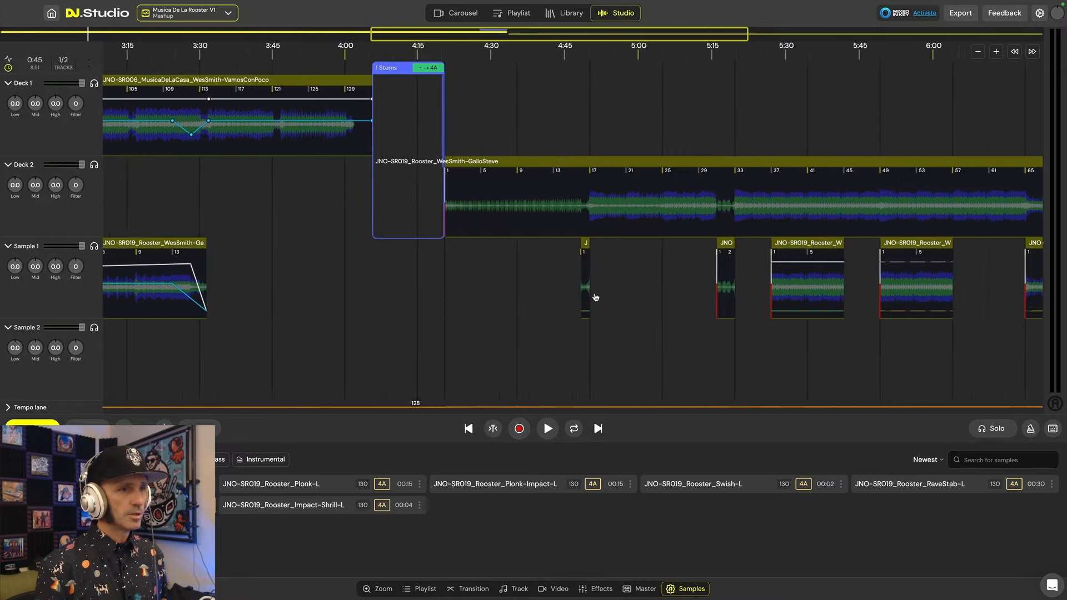
pyautogui.hscroll(3, 659, 345)
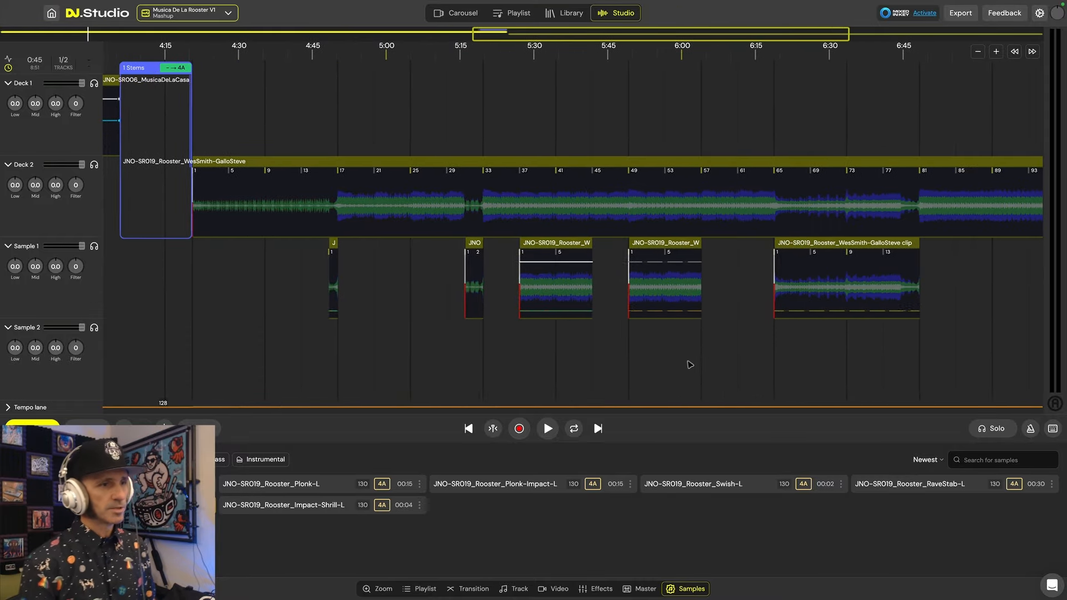
pyautogui.hscroll(1, 736, 349)
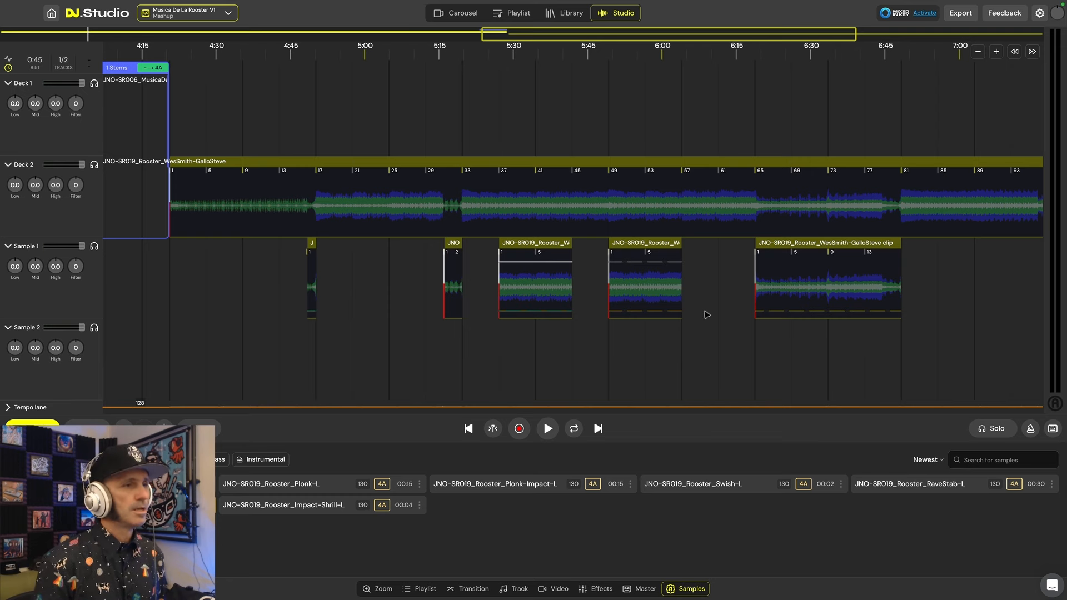
pyautogui.scroll(-3, 707, 315)
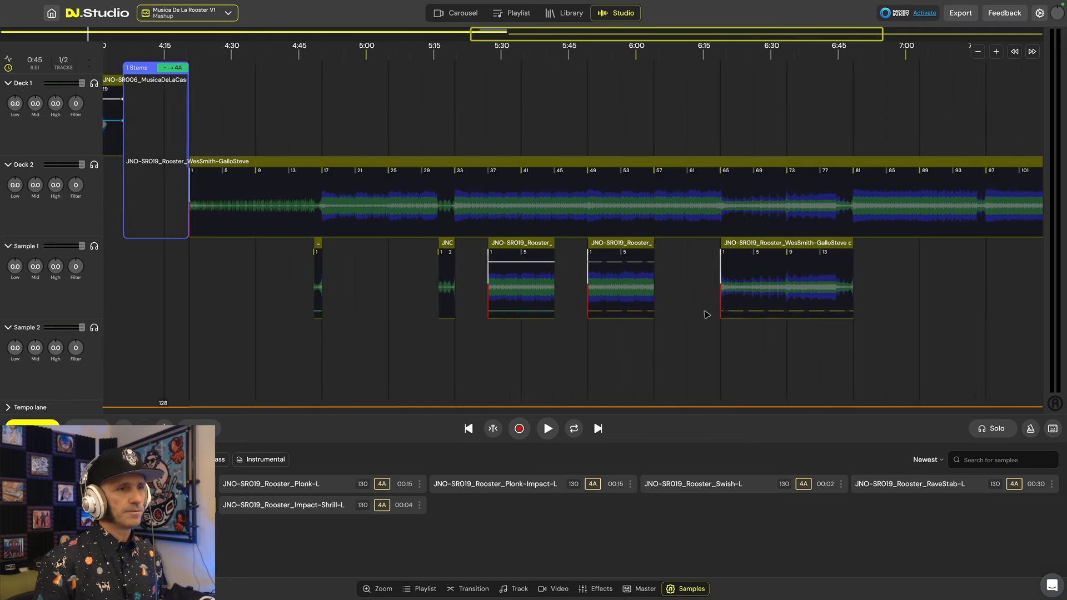
pyautogui.hscroll(-2, 679, 317)
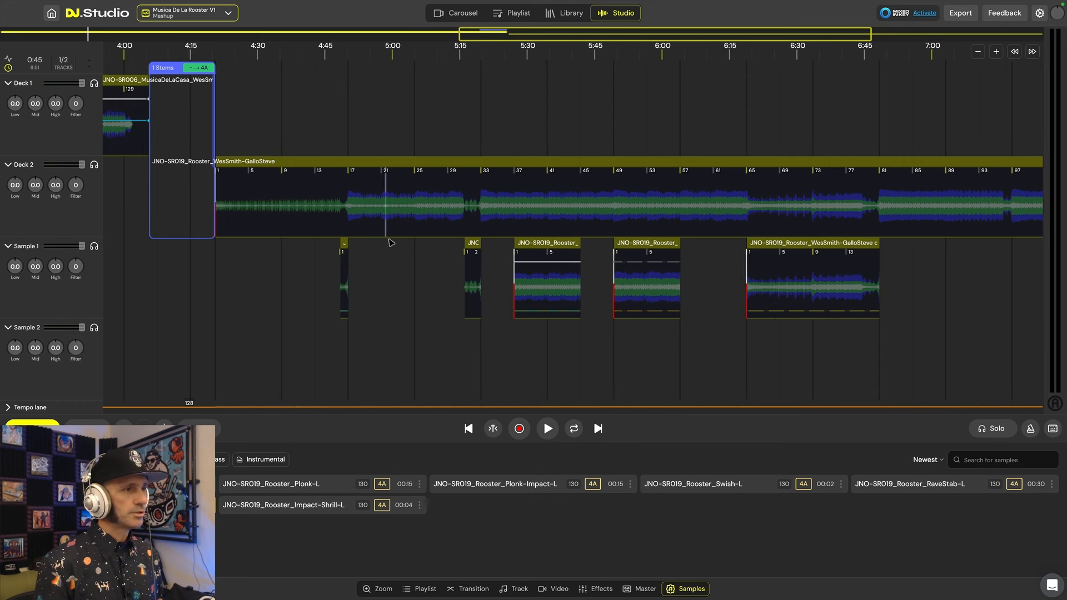
pyautogui.scroll(5, 424, 285)
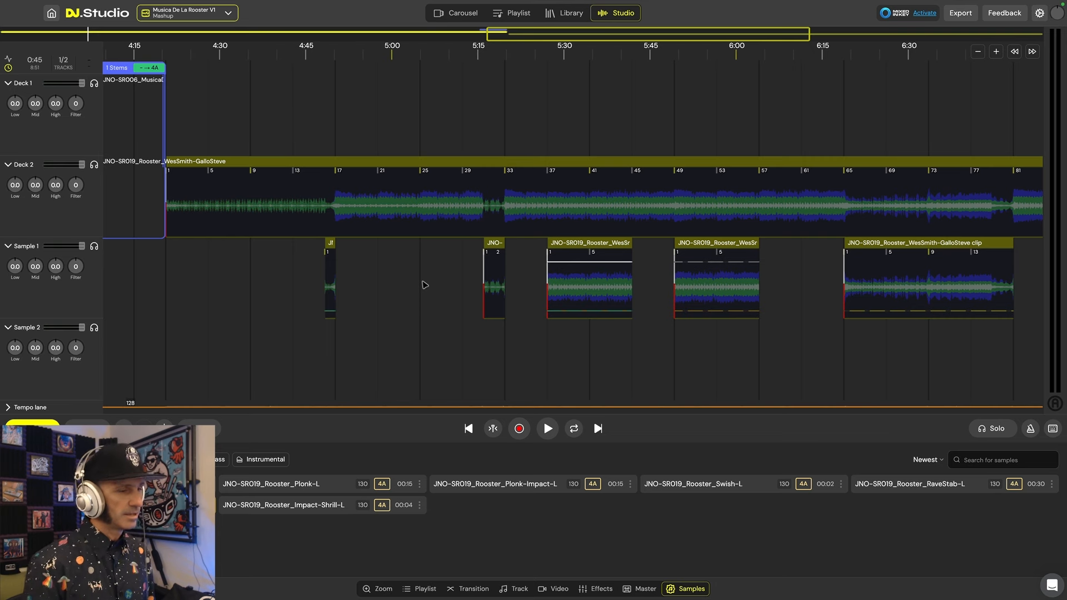
# - Solo the Sample 1 track and listen to the short clip just before bar 17, starting from 4:48
pyautogui.click(322, 229)
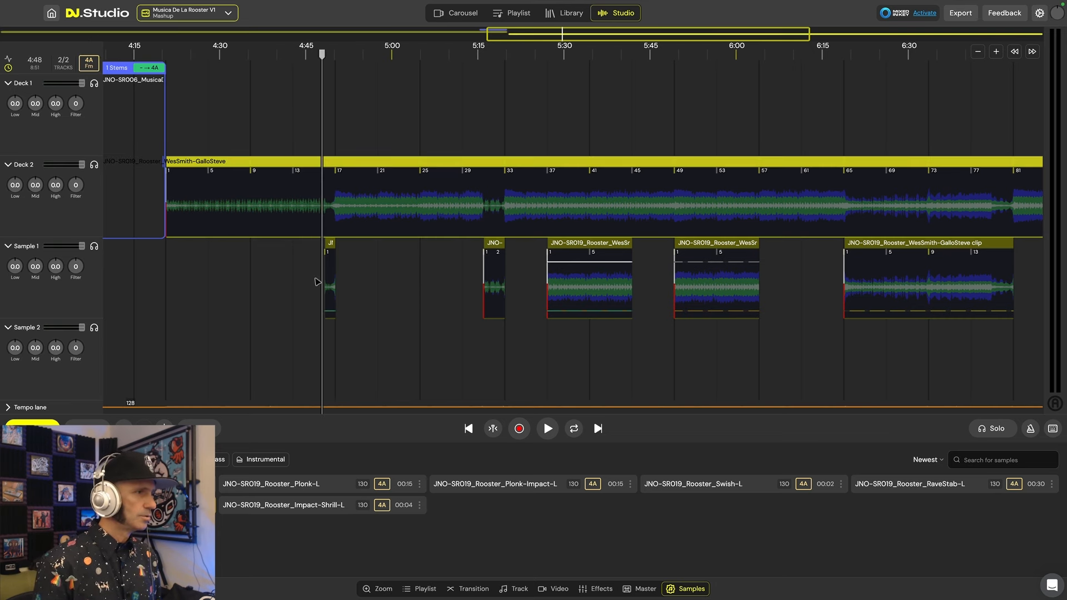
pyautogui.scroll(5, 317, 282)
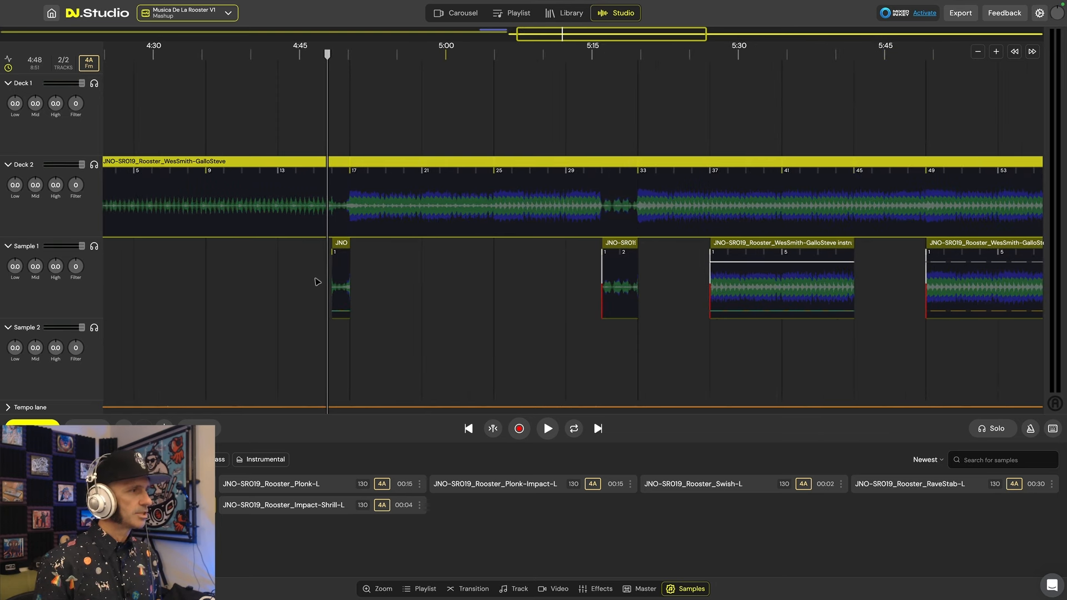
pyautogui.click(94, 247)
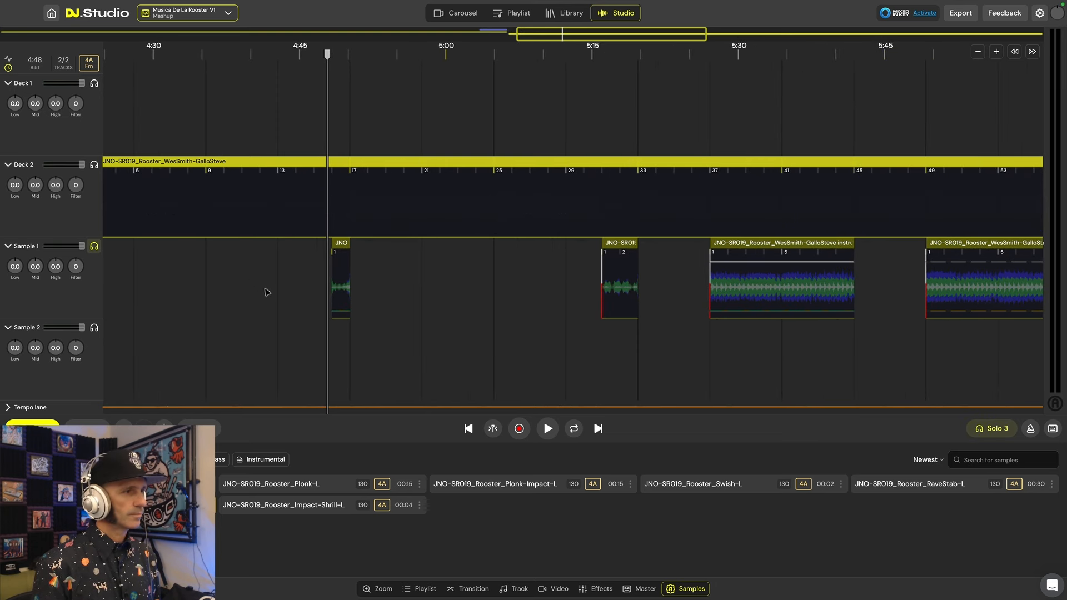
pyautogui.press('space')
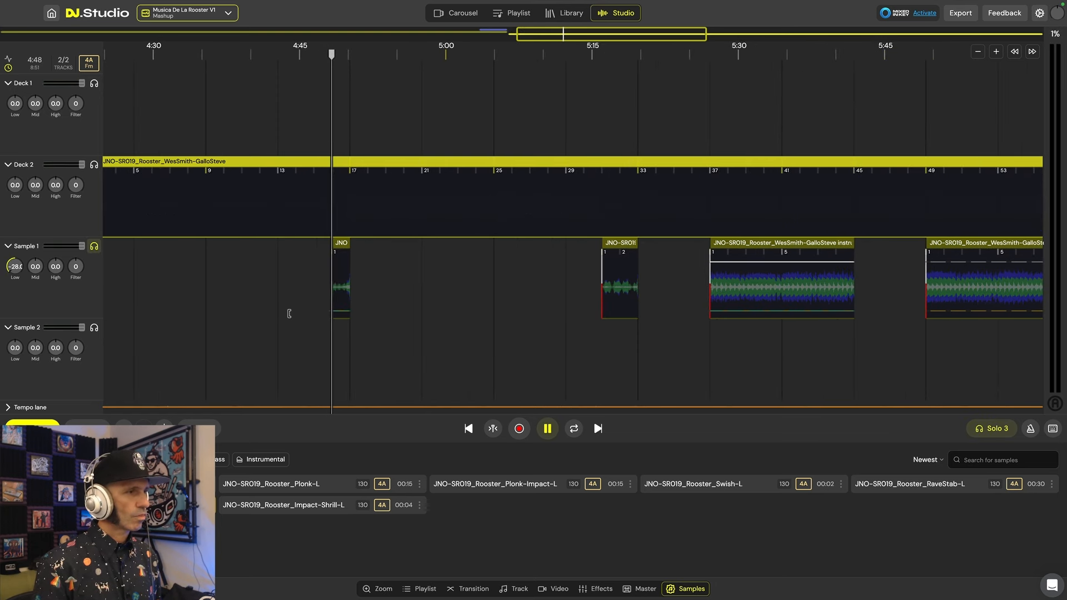
pyautogui.press('space')
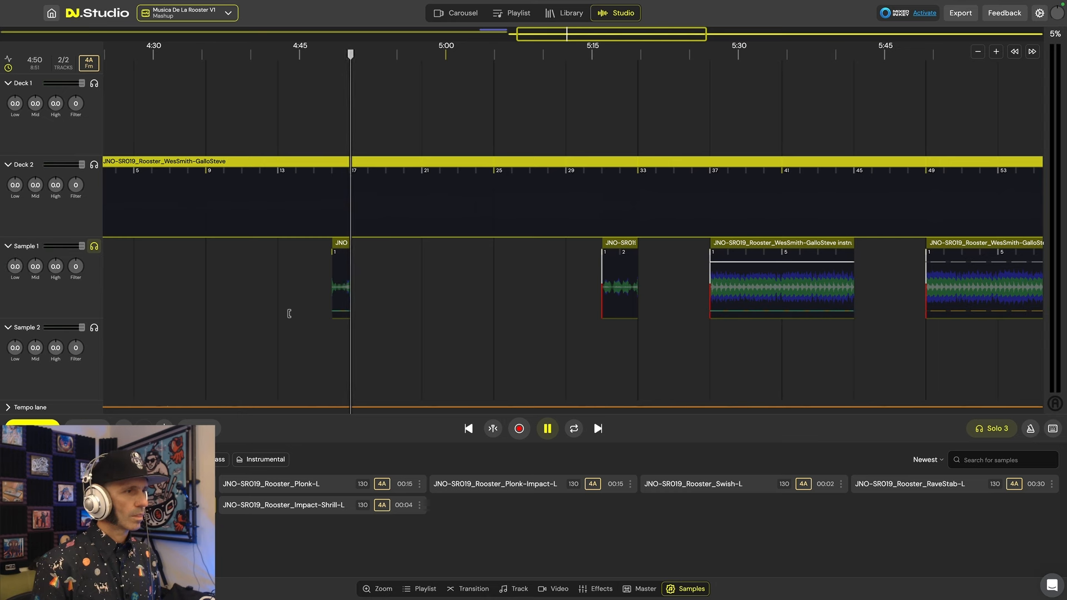
# - Listen to the two-bar Sample 1 clip before bar 33 from about 5:15 and the instrumental clip at bar 37 from 5:27
pyautogui.click(593, 293)
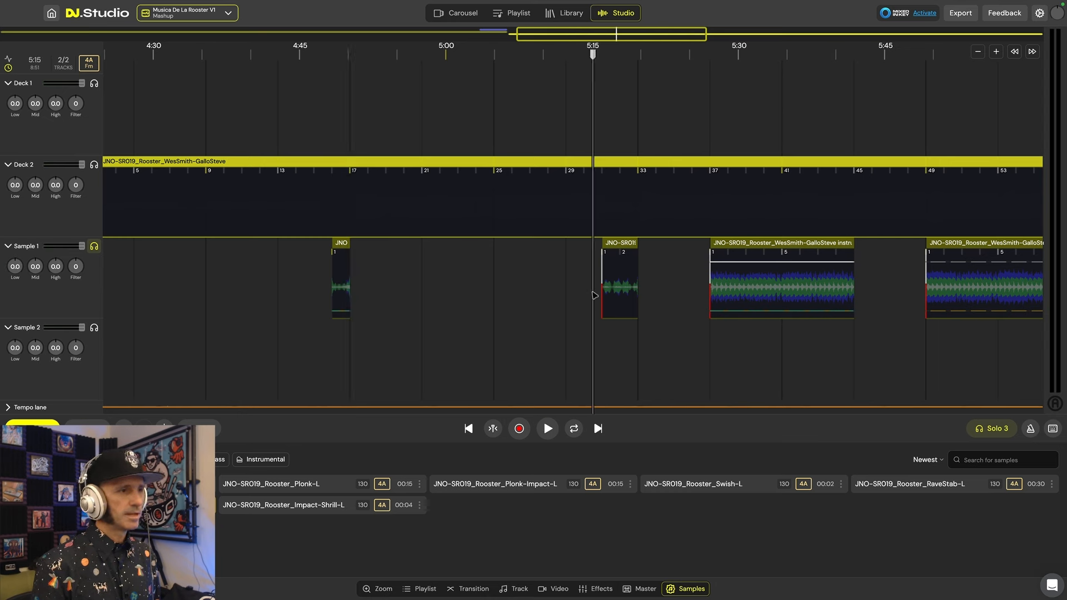
pyautogui.click(603, 121)
pyautogui.press('space')
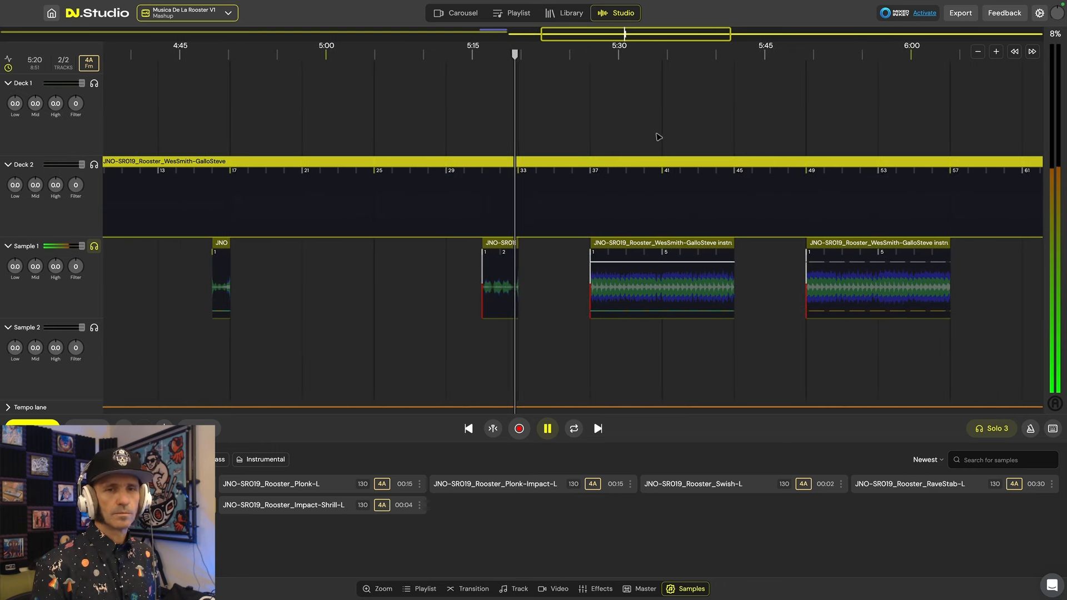
pyautogui.press('space')
pyautogui.click(584, 136)
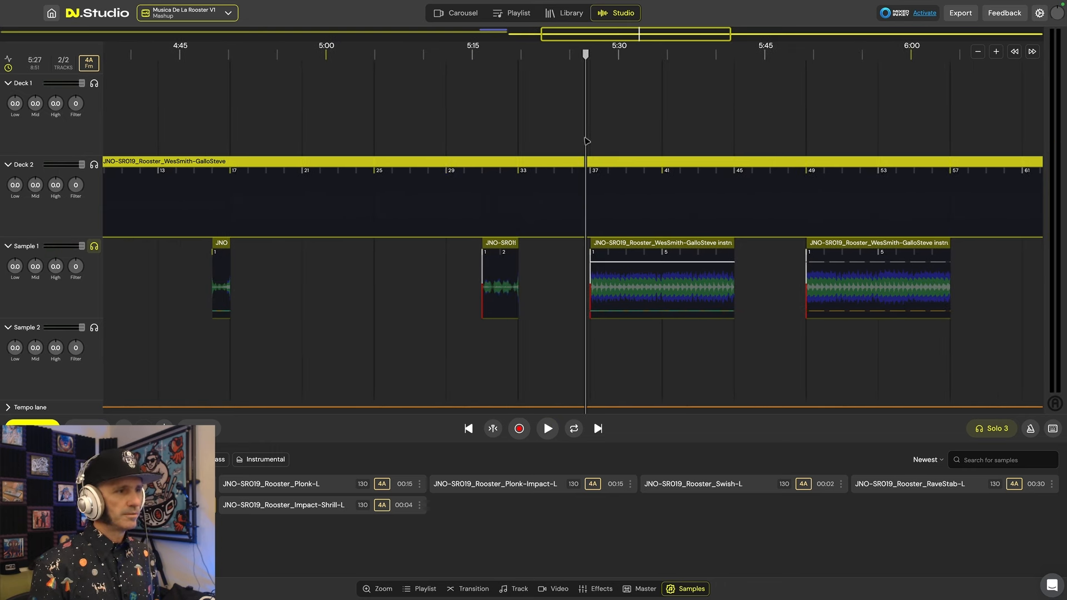
pyautogui.press('space')
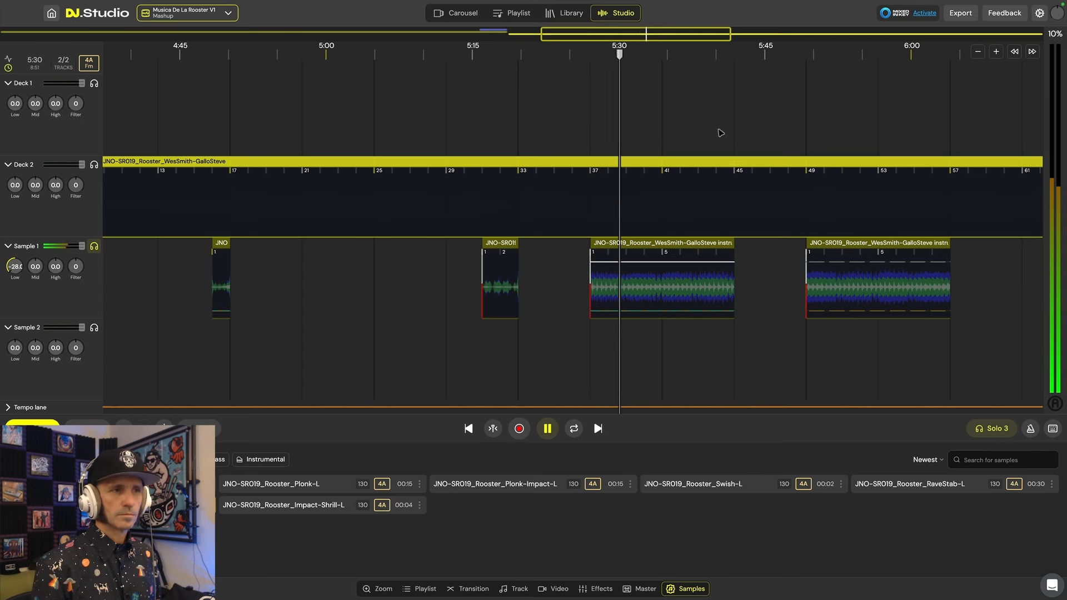
pyautogui.press('space')
# - Listen to the second instrumental clip on Sample 1 from 5:49 and the start of the long clip at bar 65
pyautogui.click(804, 136)
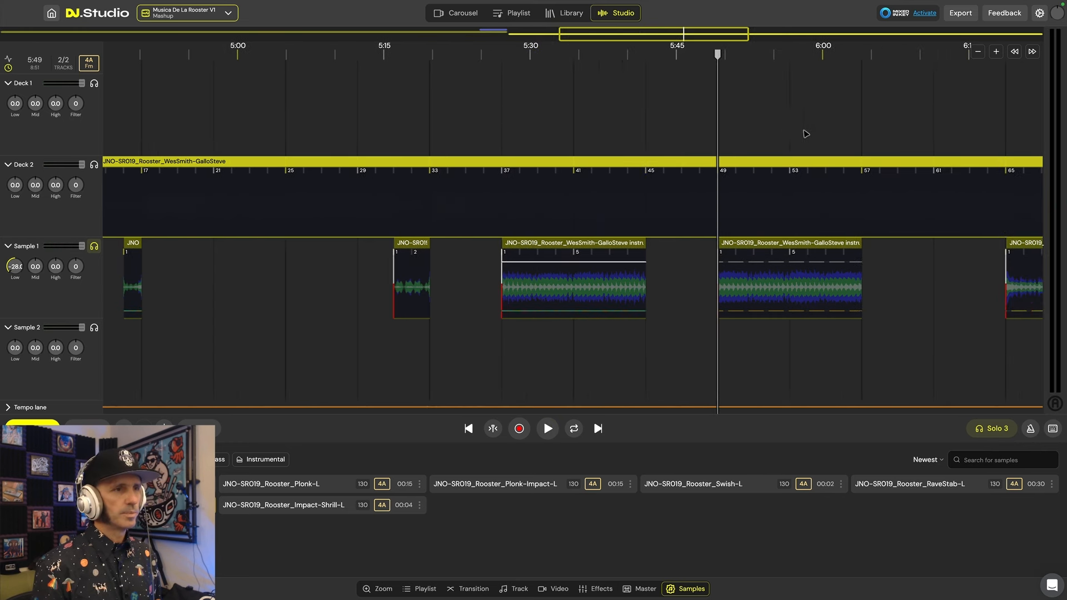
pyautogui.moveTo(745, 124); pyautogui.dragTo(704, 127)
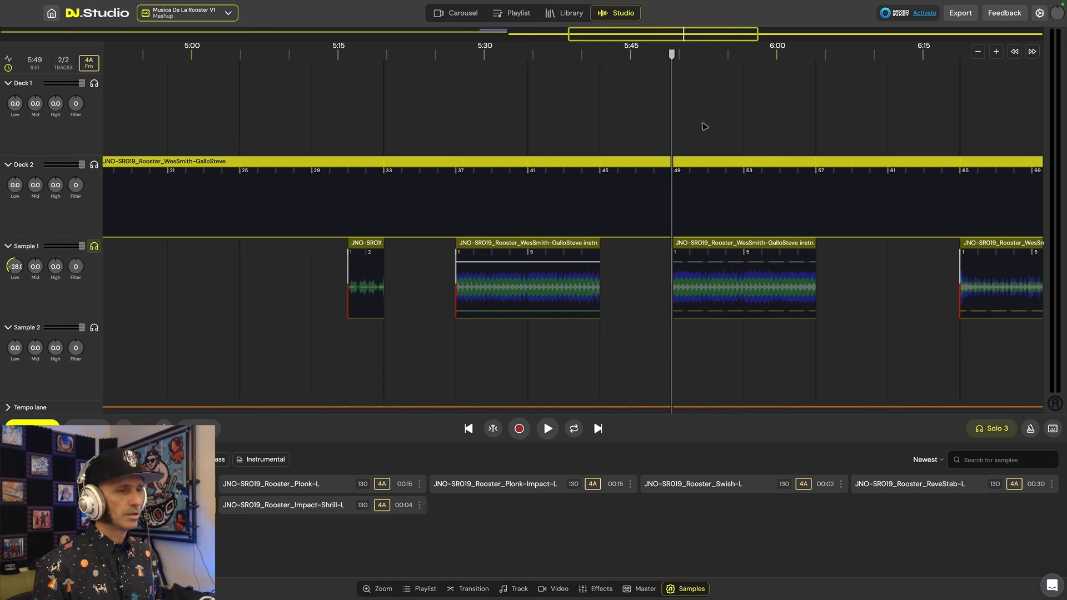
pyautogui.press('space')
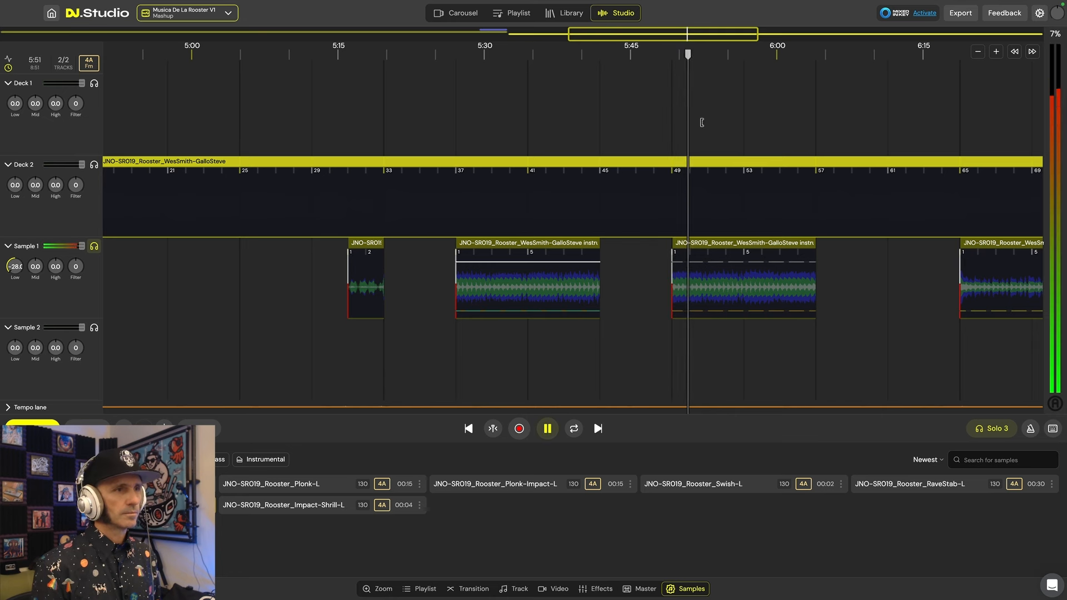
pyautogui.press('space')
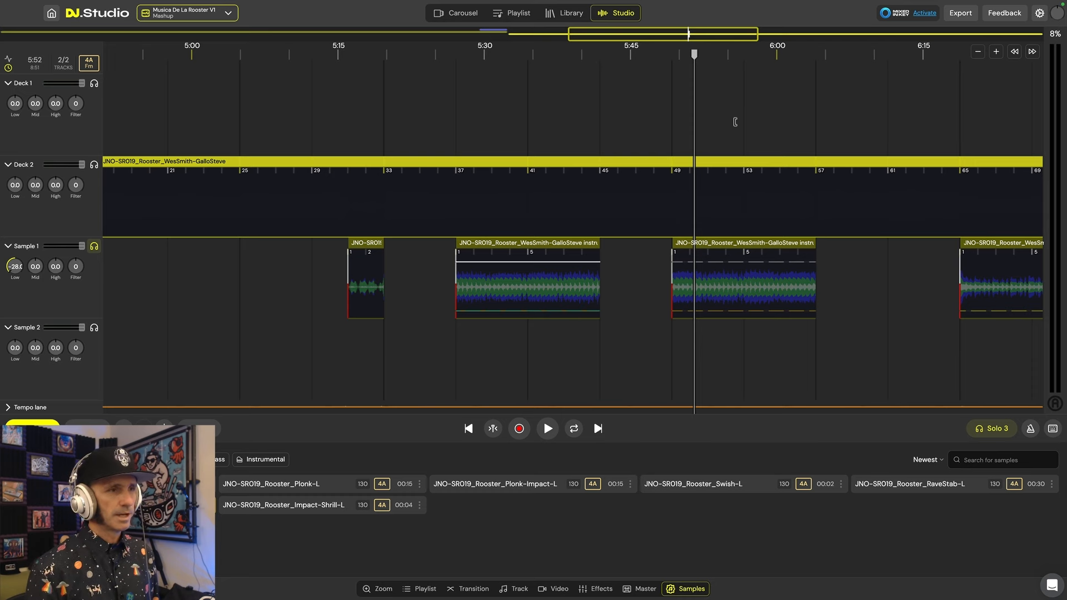
pyautogui.hscroll(5, 735, 120)
pyautogui.click(755, 129)
pyautogui.press('space')
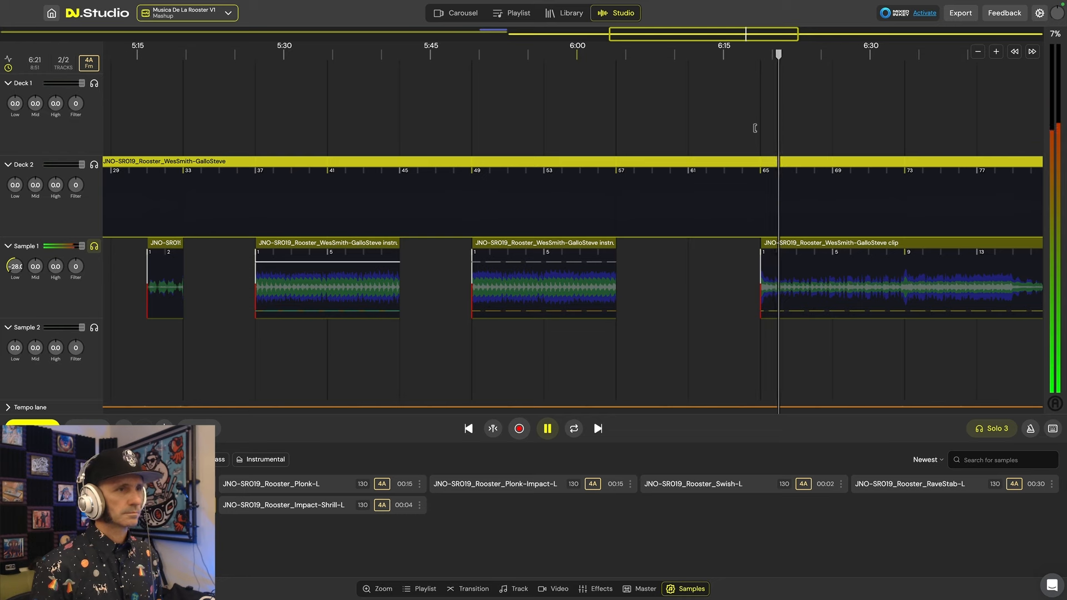
pyautogui.press('space')
# - Listen to the last short Sample 1 clip near the end of the Rooster track, from about 8:45 to 8:48
pyautogui.hscroll(15, 754, 128)
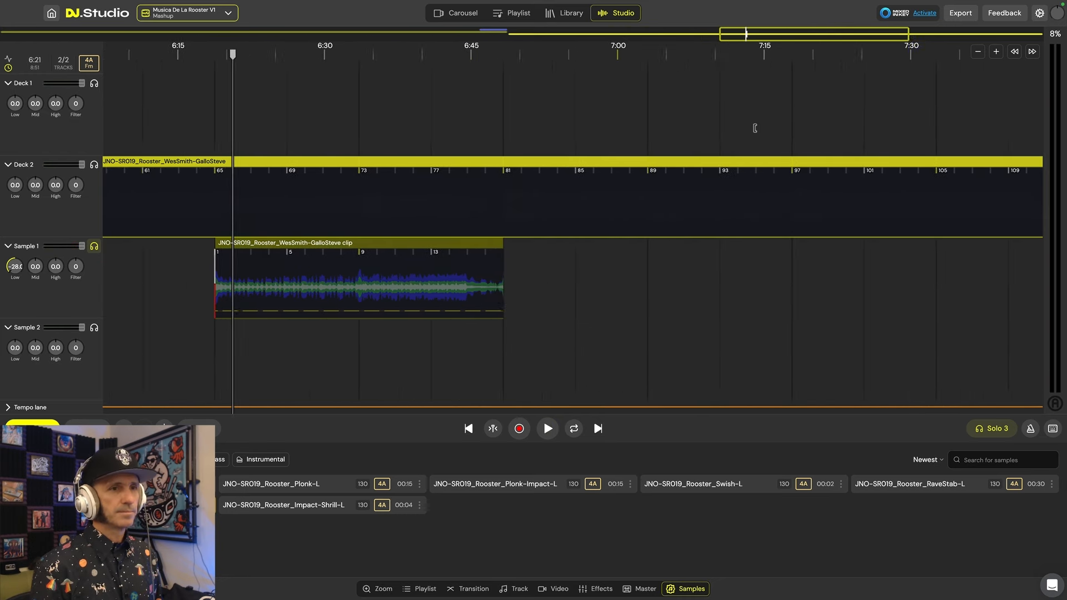
pyautogui.hscroll(20, 755, 128)
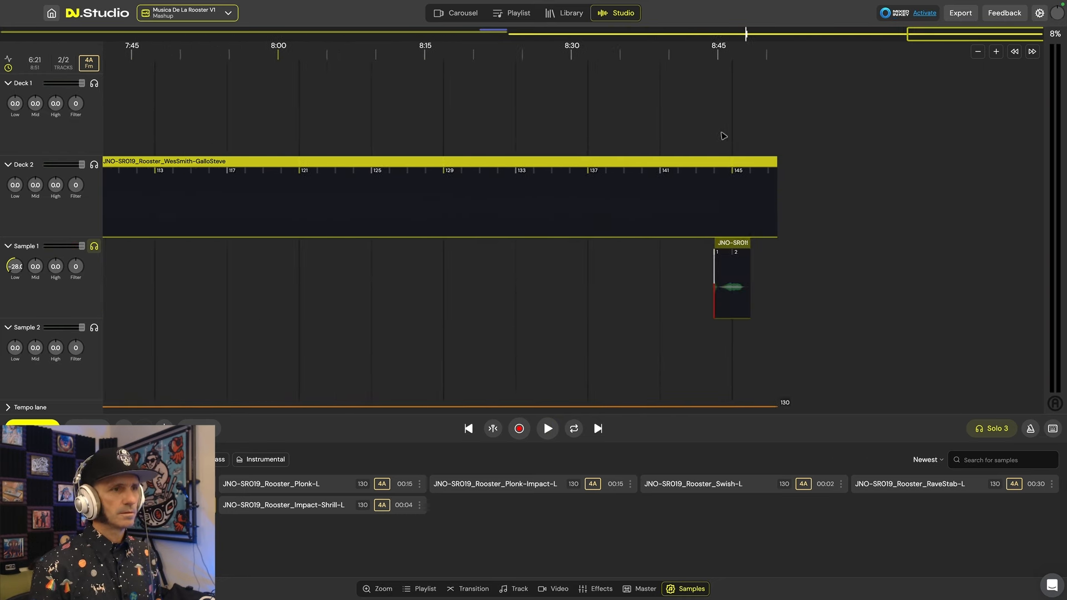
pyautogui.click(715, 132)
pyautogui.press('space')
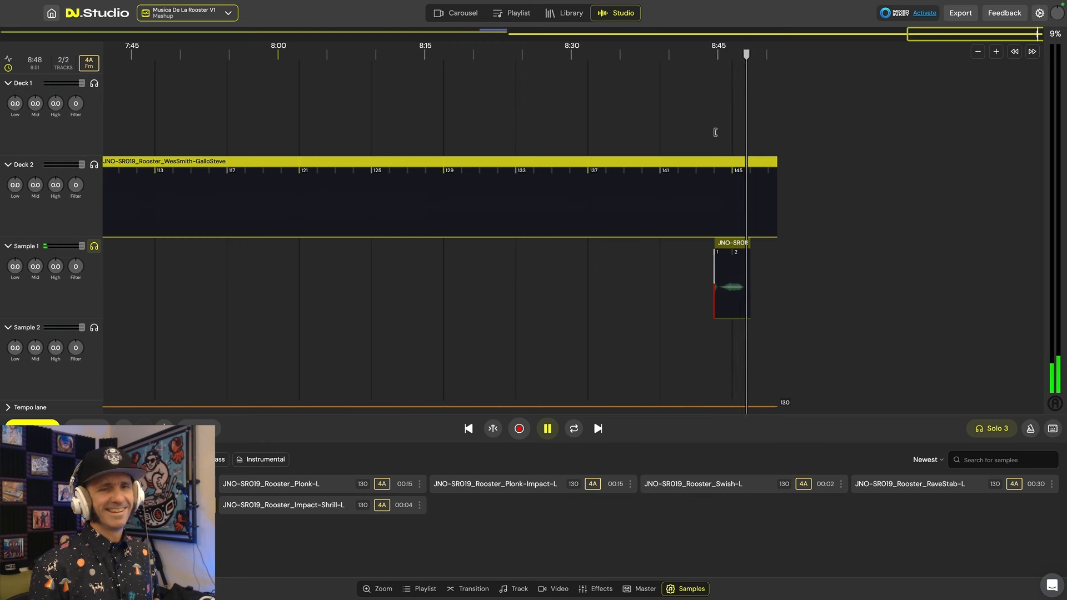
pyautogui.press('space')
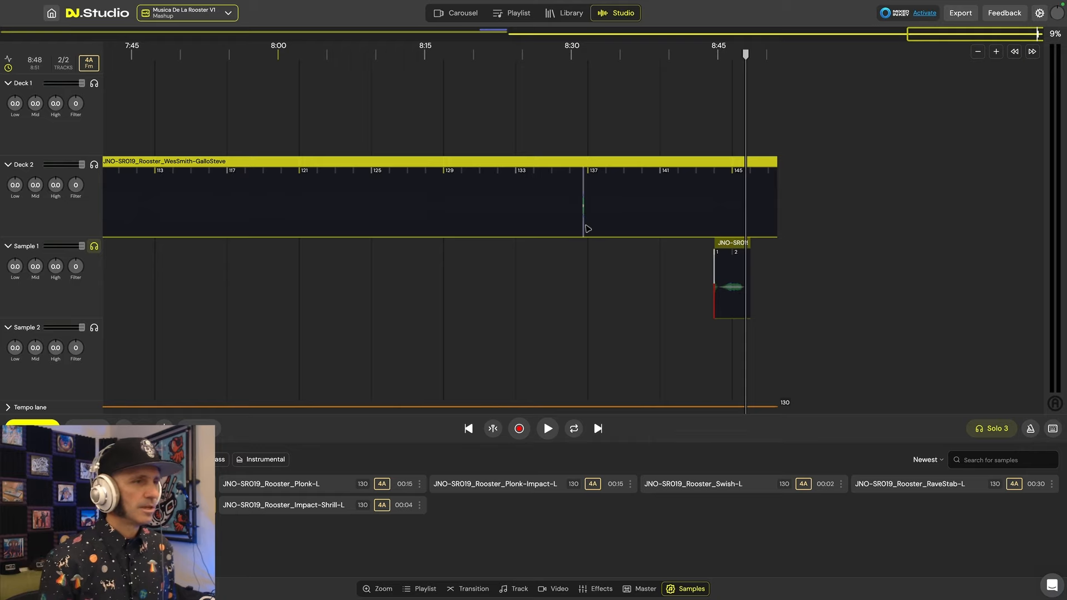
# - Return to the Rooster section around bars 17 to 53 and turn off the solo on the Sample 1 track
pyautogui.scroll(-6, 585, 227)
pyautogui.scroll(-5, 584, 229)
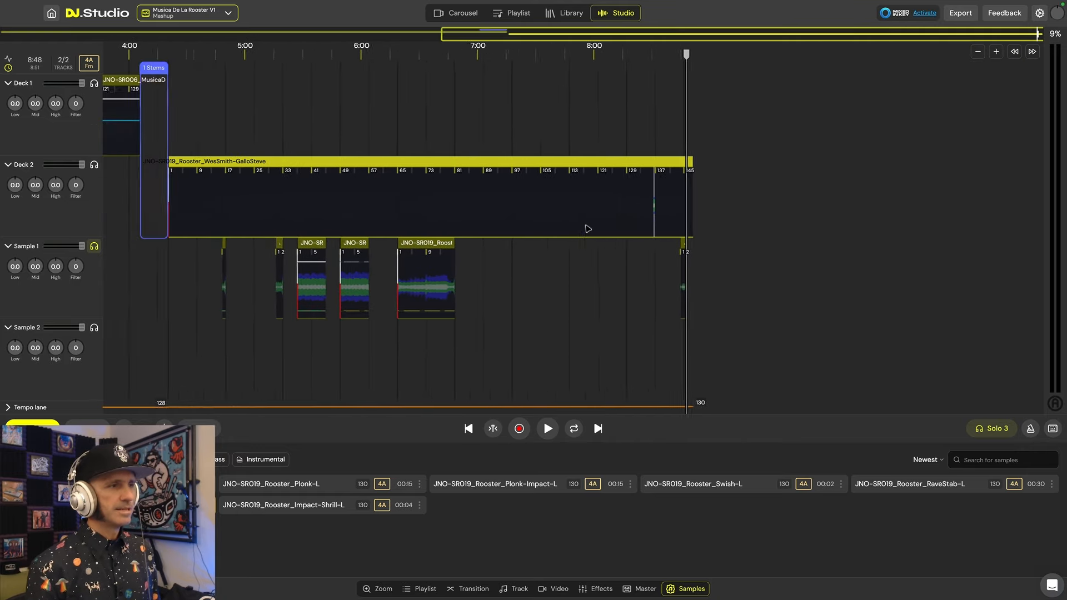
pyautogui.scroll(8, 500, 257)
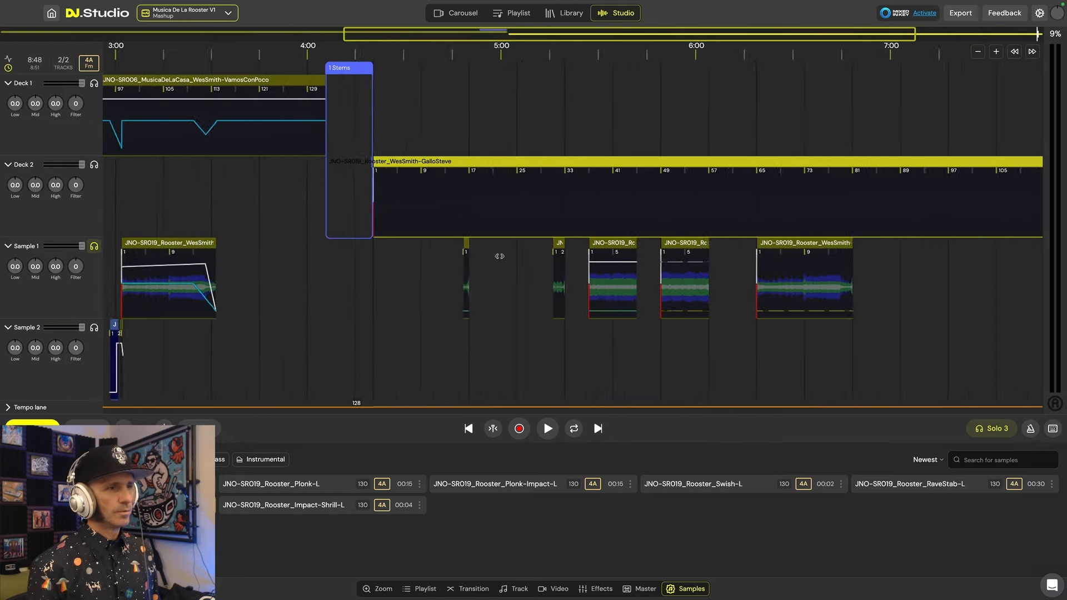
pyautogui.scroll(2, 619, 258)
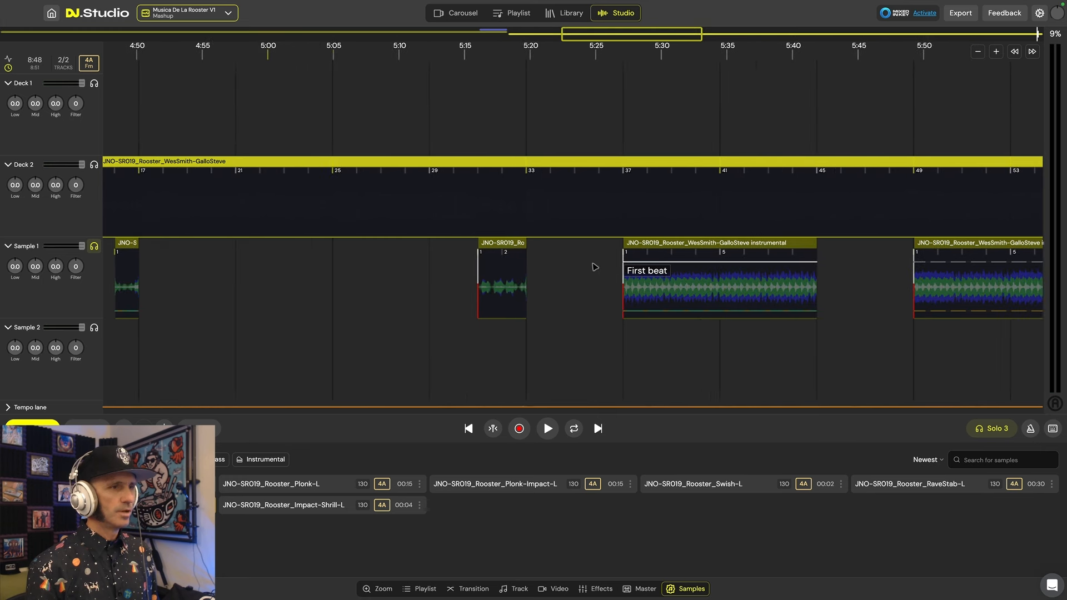
pyautogui.click(98, 251)
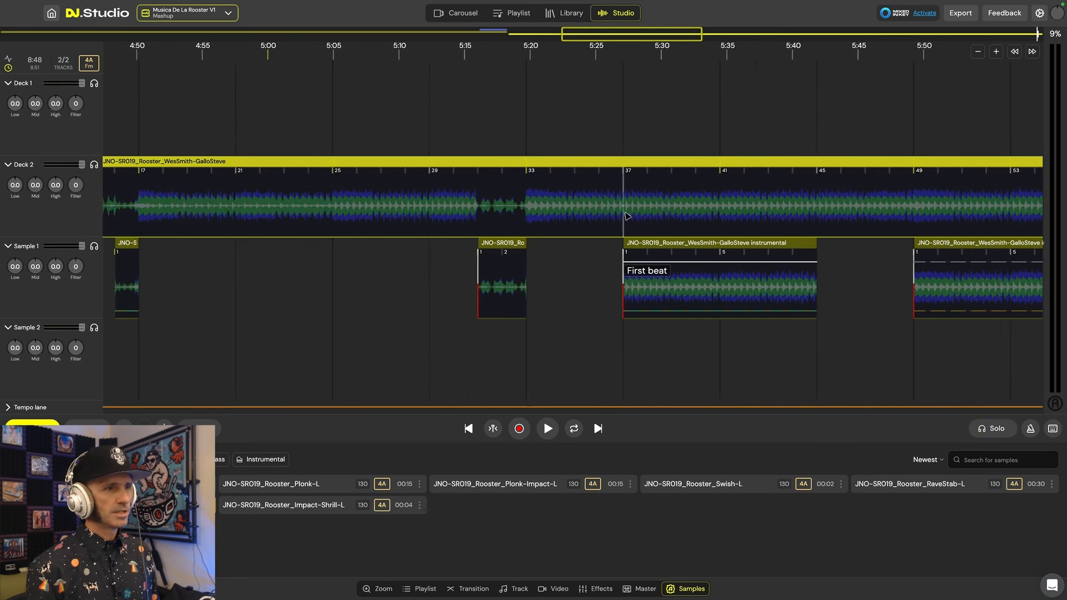
# - Select bars 37 to 45 of the Rooster track on Deck 2, starting from 5:27, and copy the selection to a sample lane
pyautogui.click(624, 215)
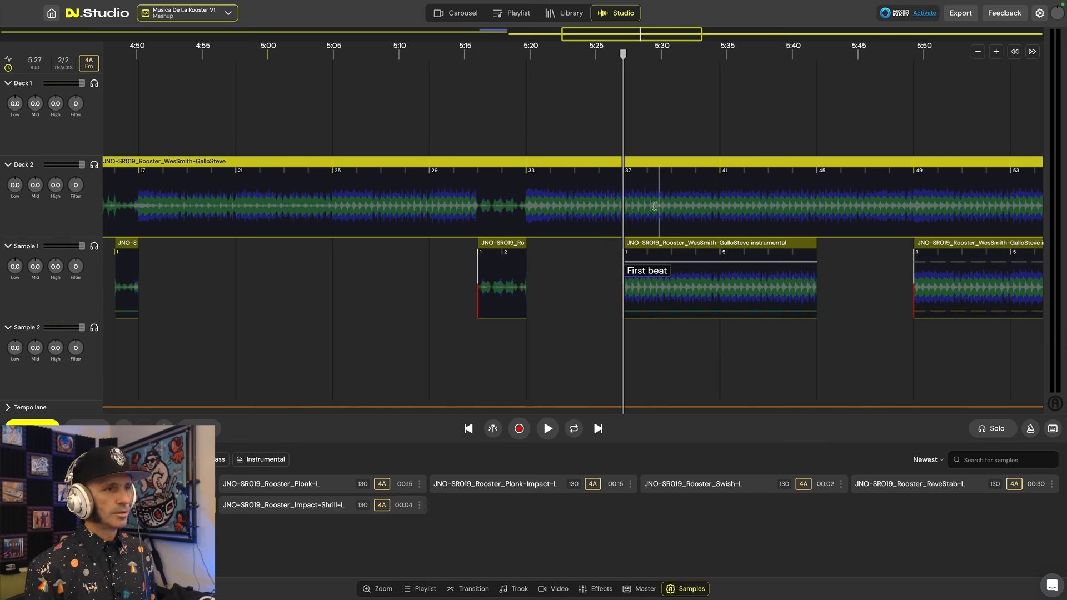
pyautogui.moveTo(630, 212); pyautogui.dragTo(821, 205)
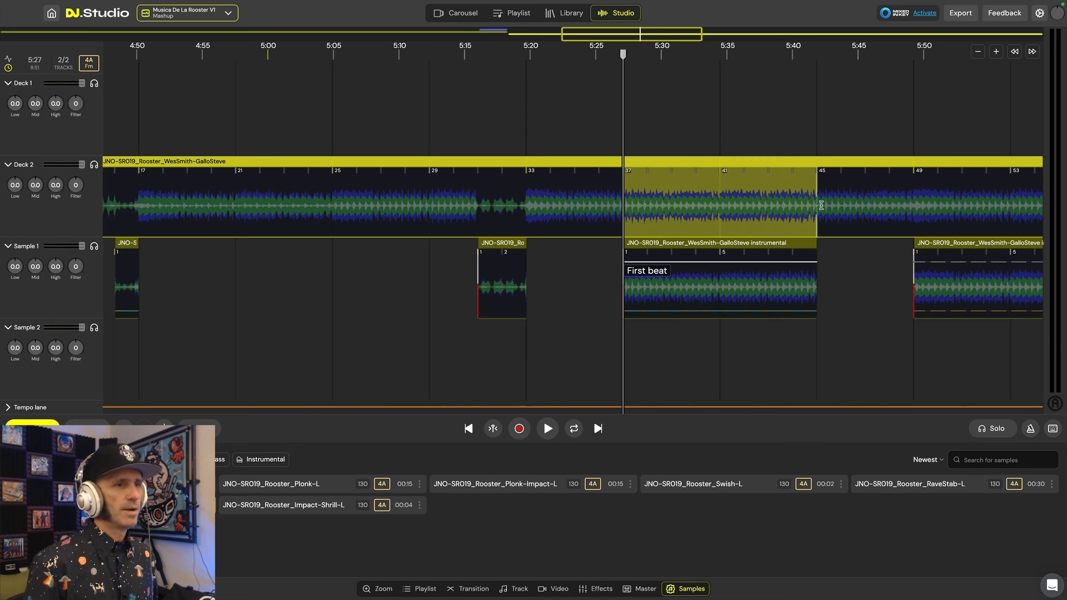
pyautogui.rightClick(822, 205)
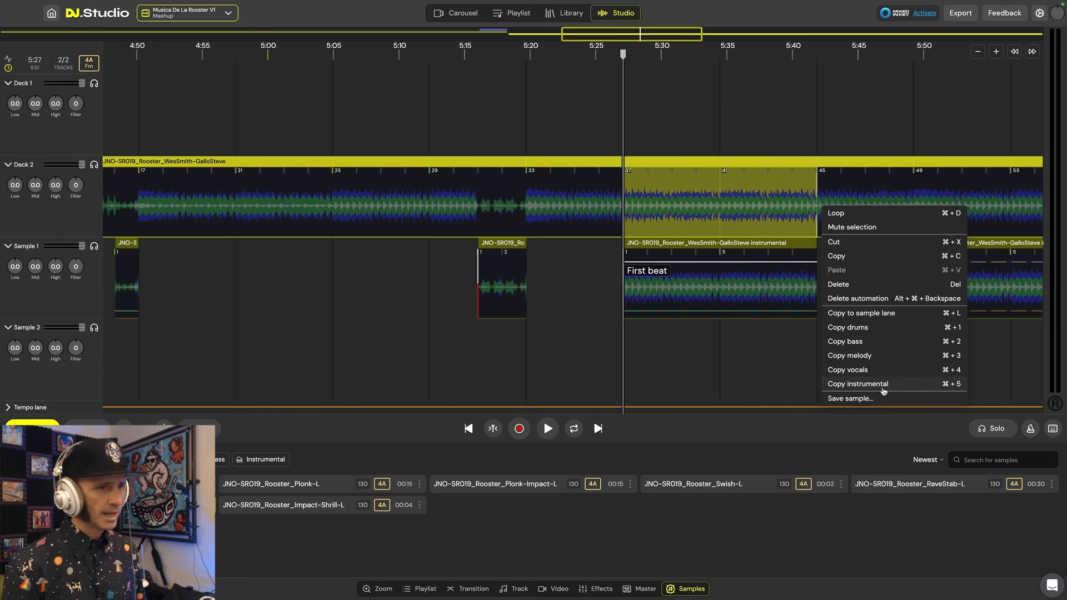
pyautogui.click(862, 313)
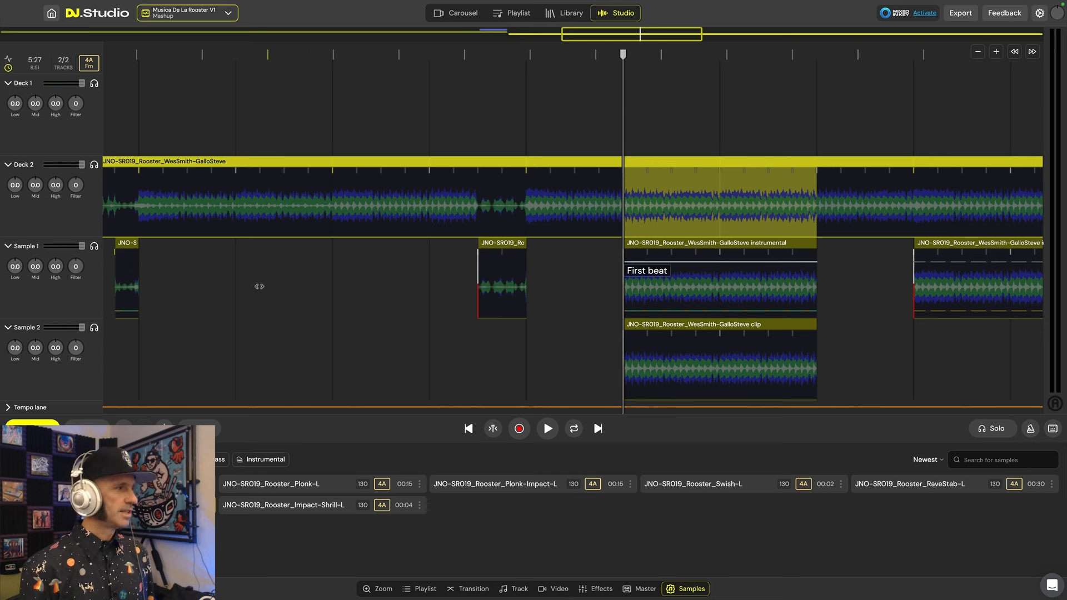
# - Solo the Sample 1 track and listen to its instrumental clip at bar 37 from 5:27 to 5:31
pyautogui.click(94, 247)
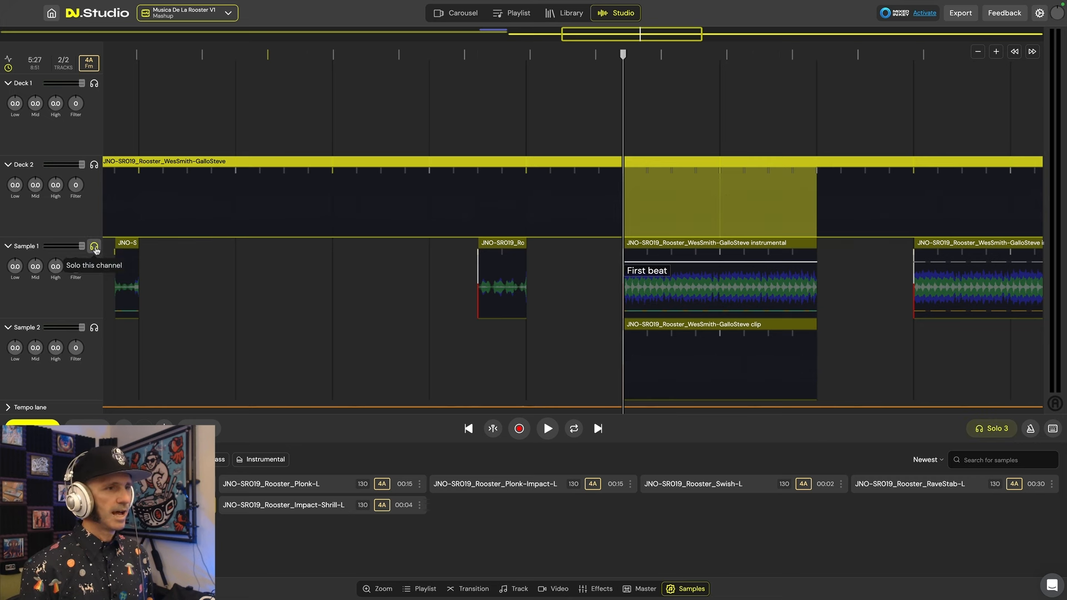
pyautogui.press('space')
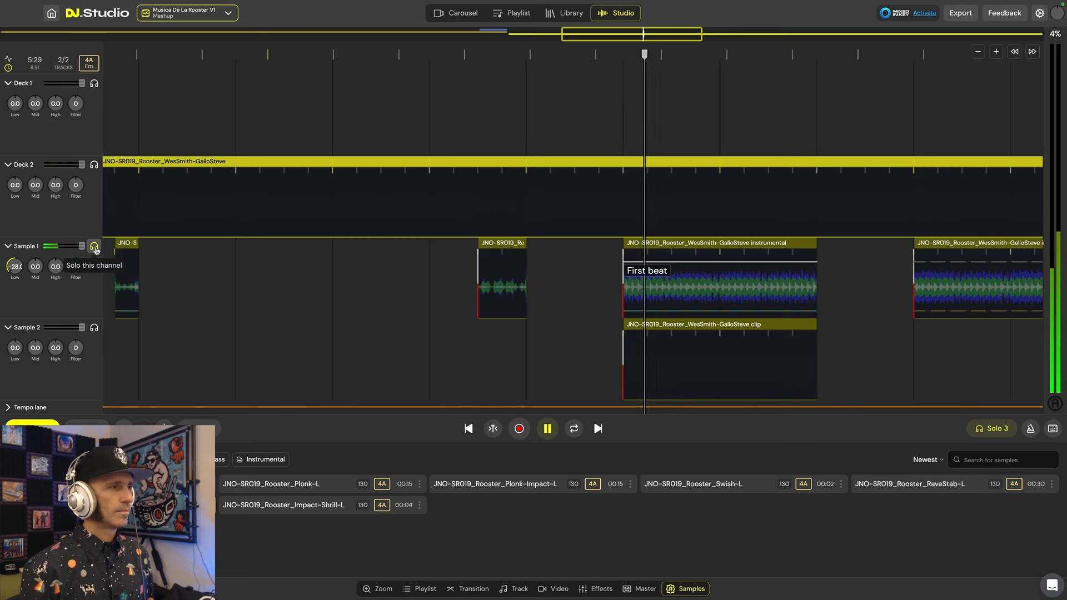
pyautogui.press('space')
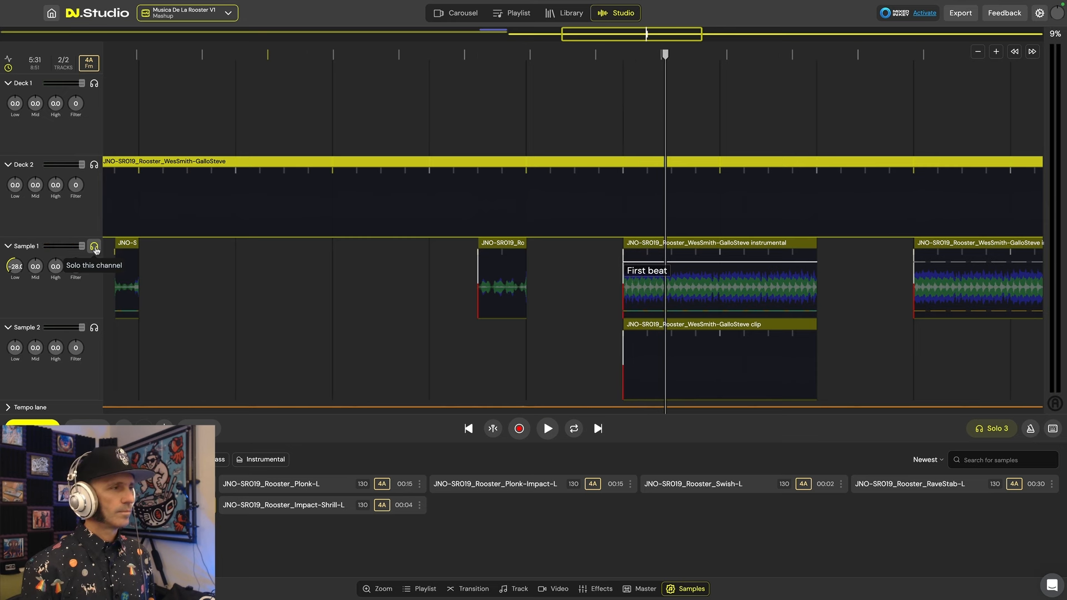
# - Solo the Sample 2 track instead of Sample 1 and listen to the start of its full Rooster clip from about 5:27
pyautogui.click(94, 248)
pyautogui.click(94, 329)
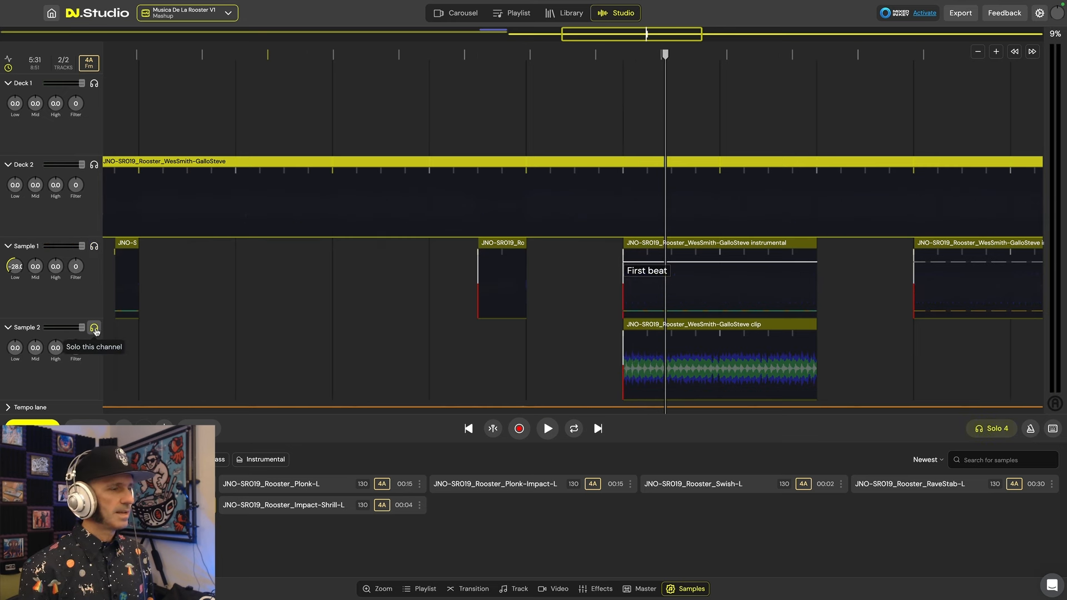
pyautogui.click(620, 362)
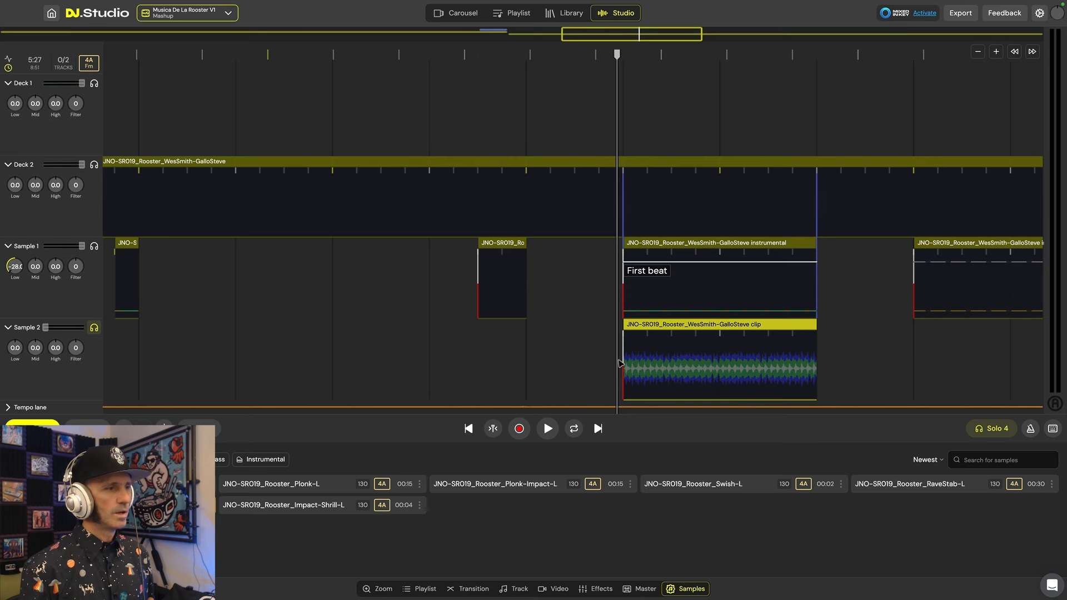
pyautogui.press('space')
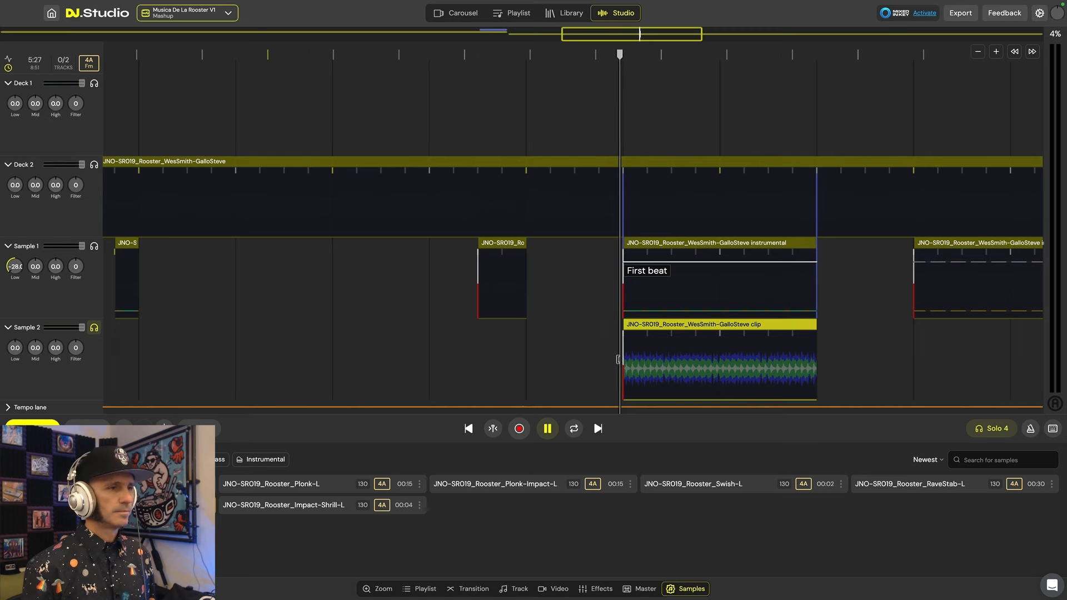
pyautogui.press('space')
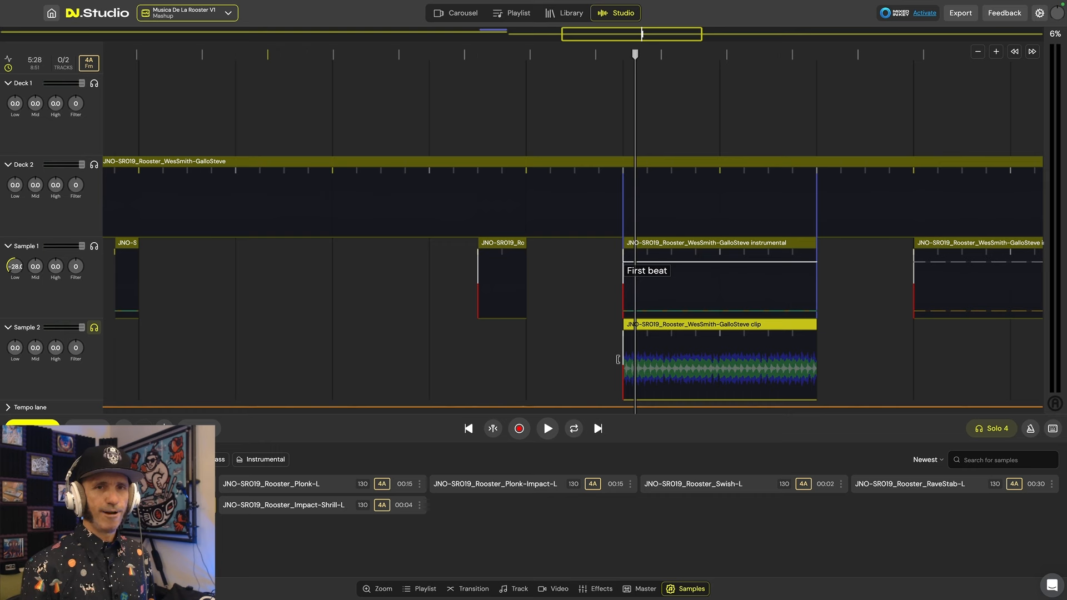
# - Solo Deck 2, select bars 37 to 45 of the Rooster track and review the stem copy options for the selection
pyautogui.click(95, 328)
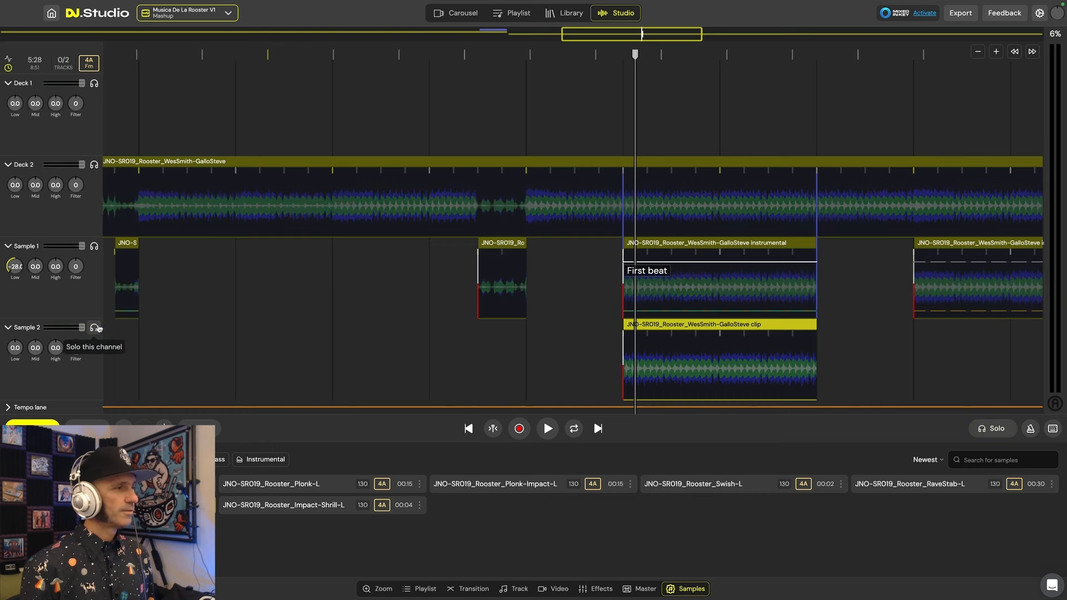
pyautogui.click(94, 247)
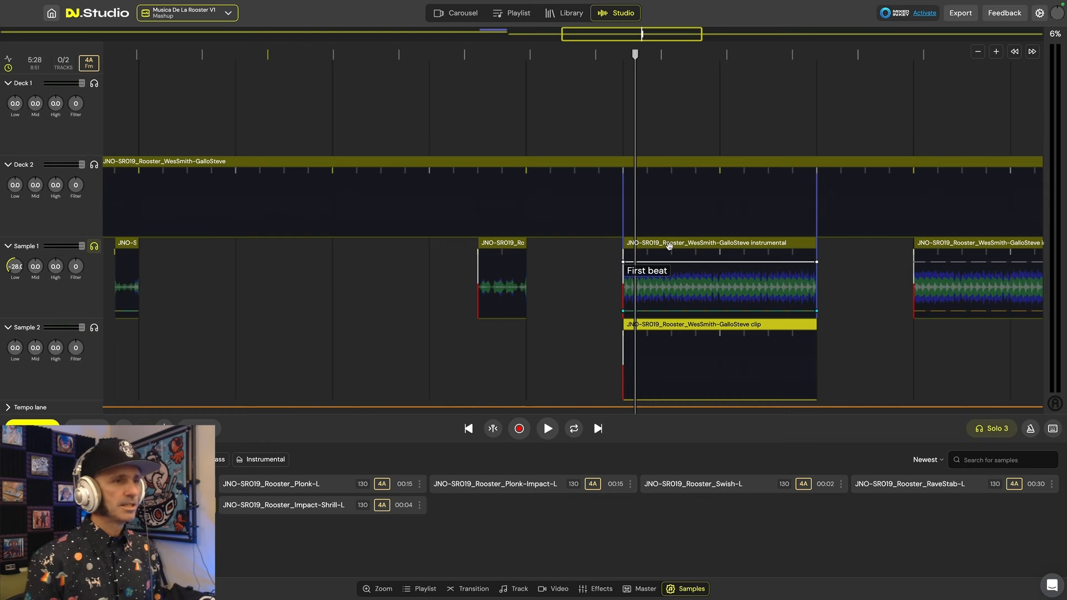
pyautogui.click(94, 165)
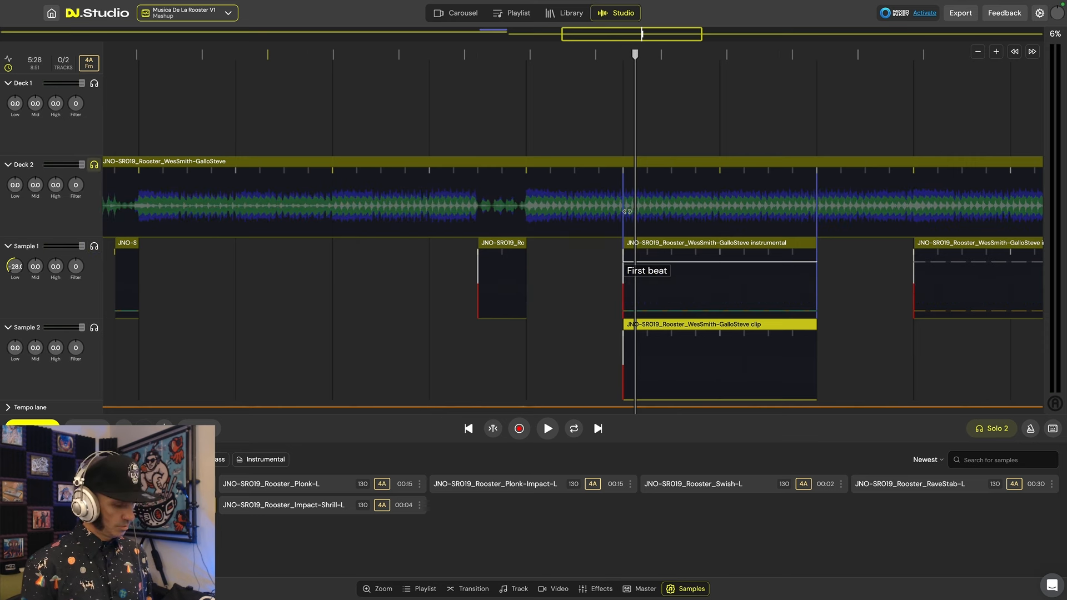
pyautogui.moveTo(627, 211); pyautogui.dragTo(663, 222)
pyautogui.press('super+z')
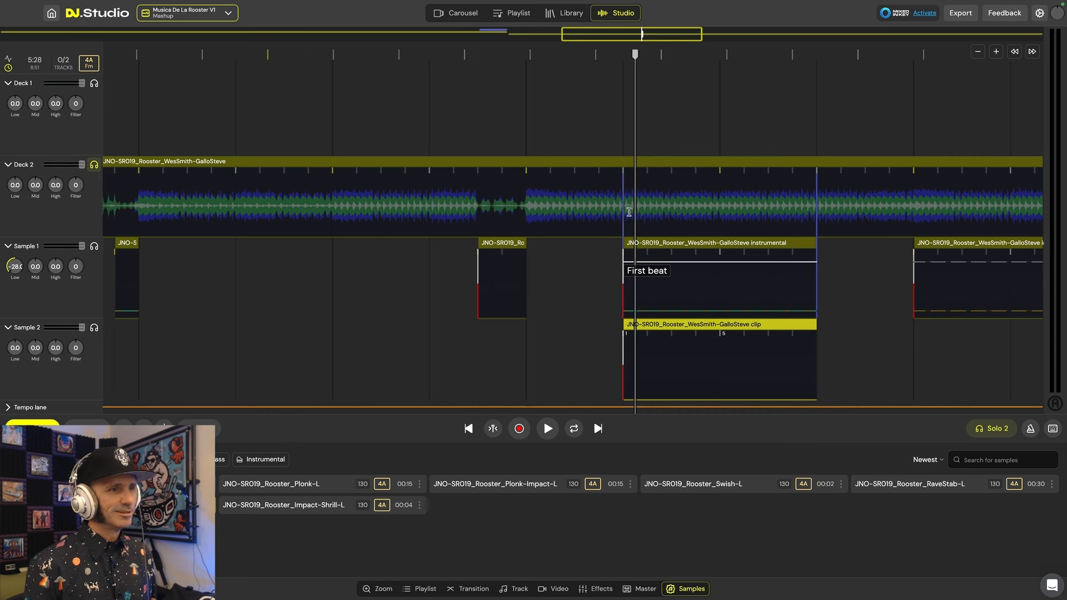
pyautogui.moveTo(629, 212); pyautogui.dragTo(822, 218)
pyautogui.rightClick(823, 218)
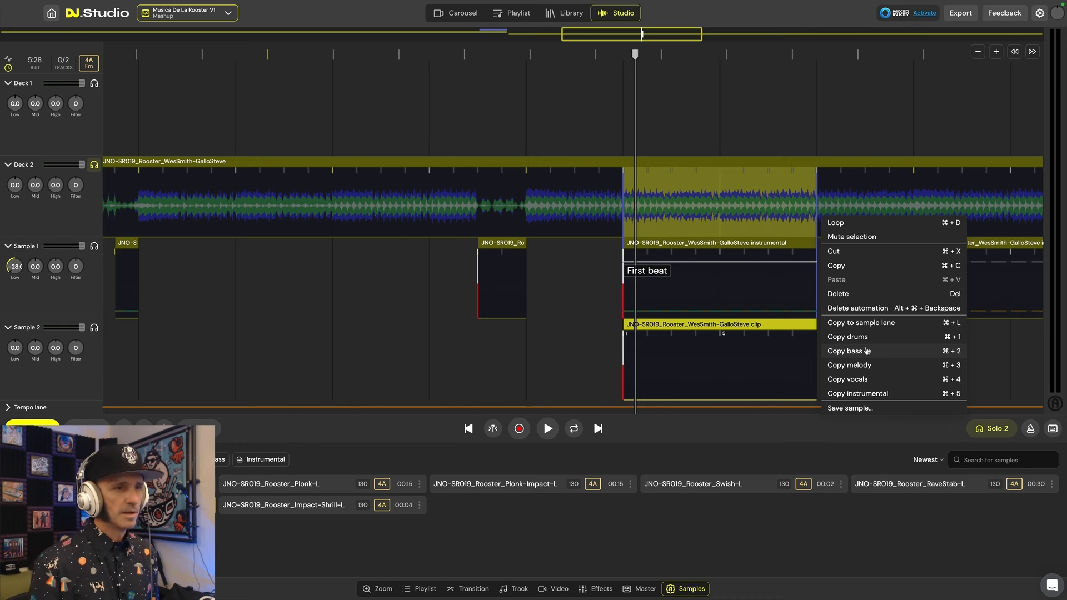
pyautogui.click(580, 318)
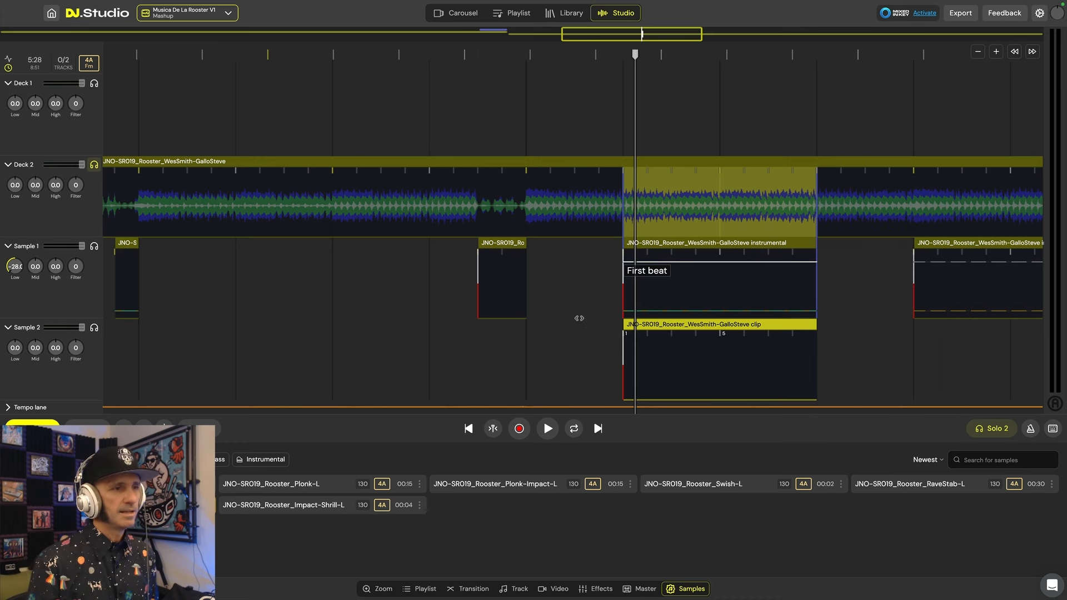
# - Solo the Sample 1 track and review the editing and automation marker options of its instrumental clip at bar 37
pyautogui.click(94, 246)
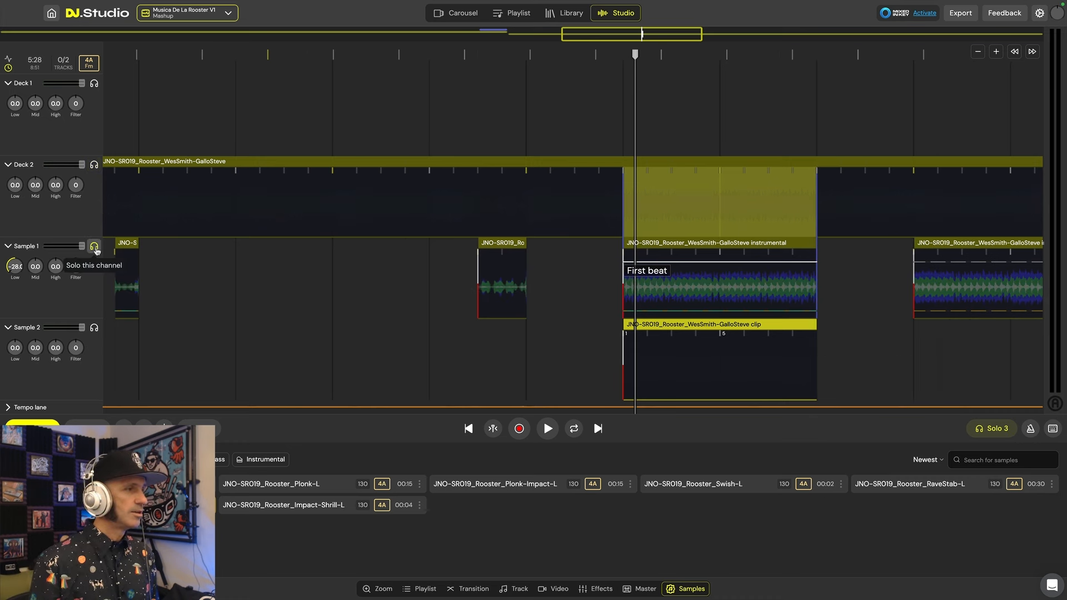
pyautogui.rightClick(732, 284)
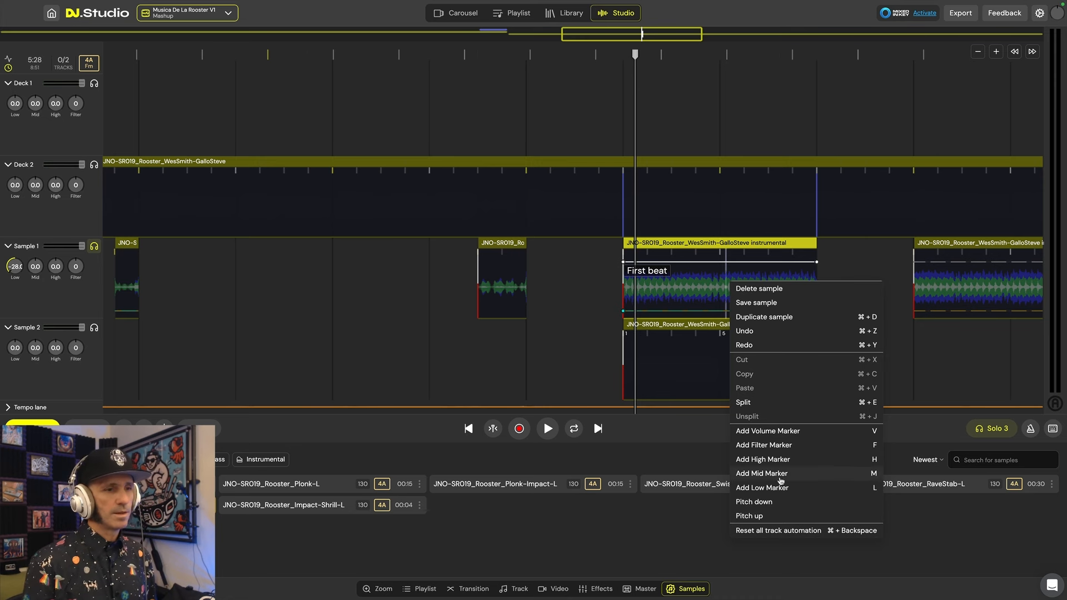
pyautogui.click(595, 293)
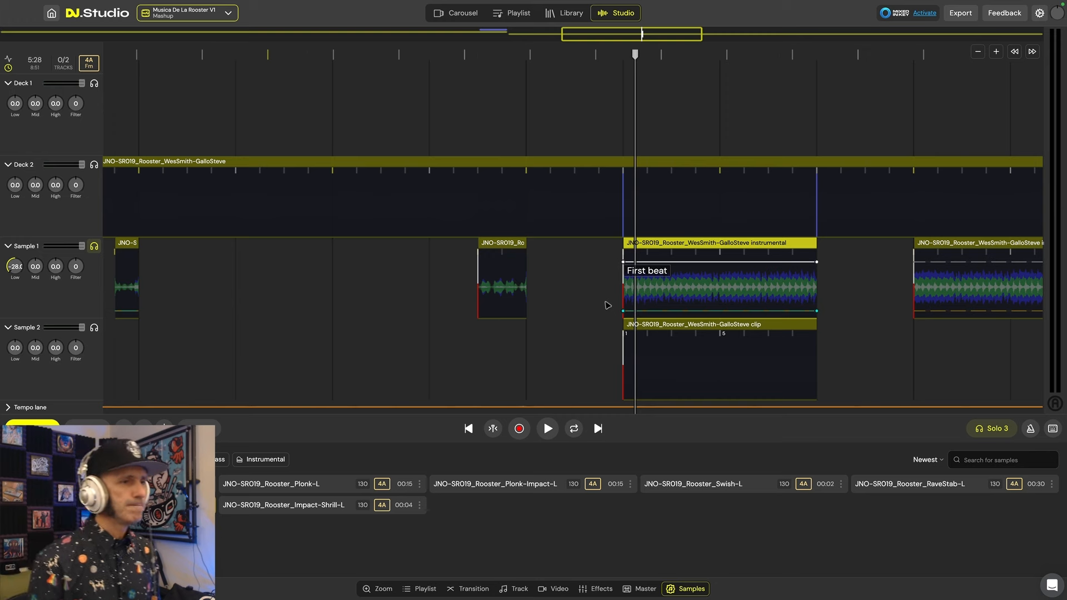
# - Examine how the Sample 1 clips are placed along the Rooster track, from bar 17 through to its end
pyautogui.hscroll(1, 608, 305)
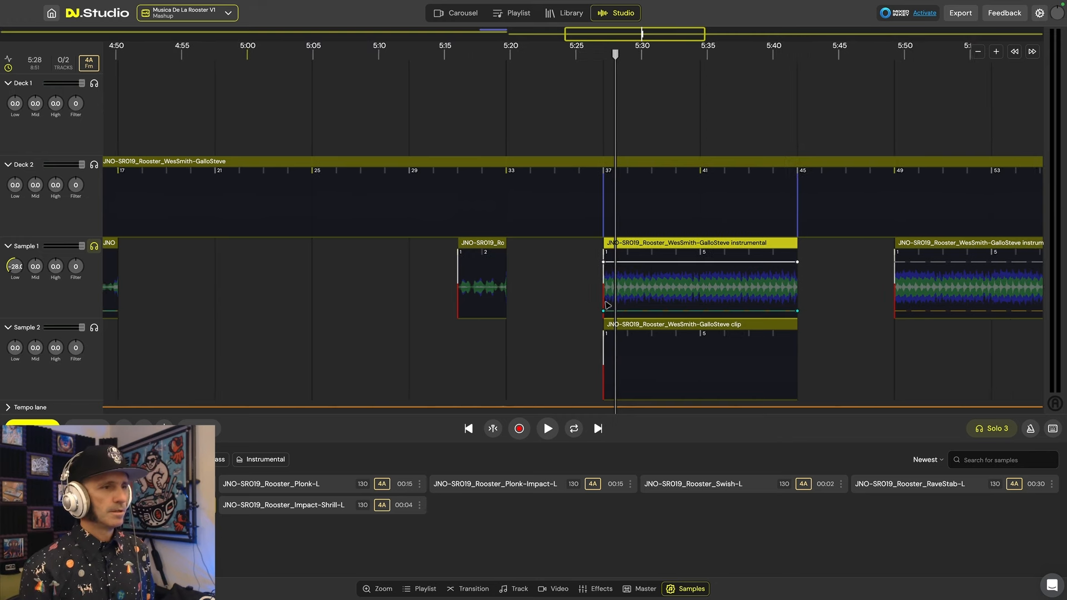
pyautogui.hscroll(10, 578, 292)
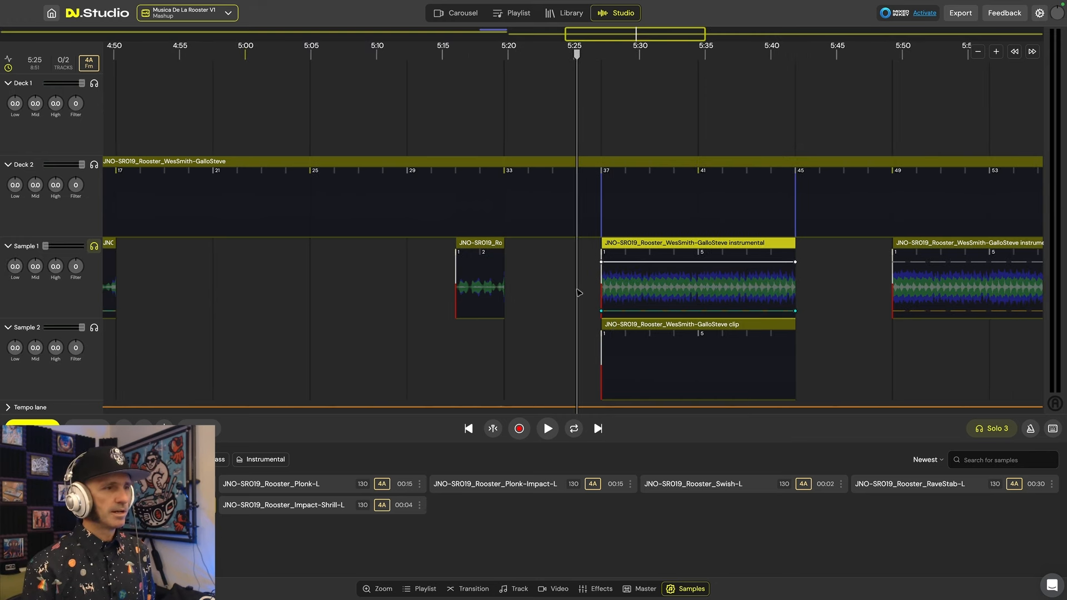
pyautogui.scroll(-3, 663, 296)
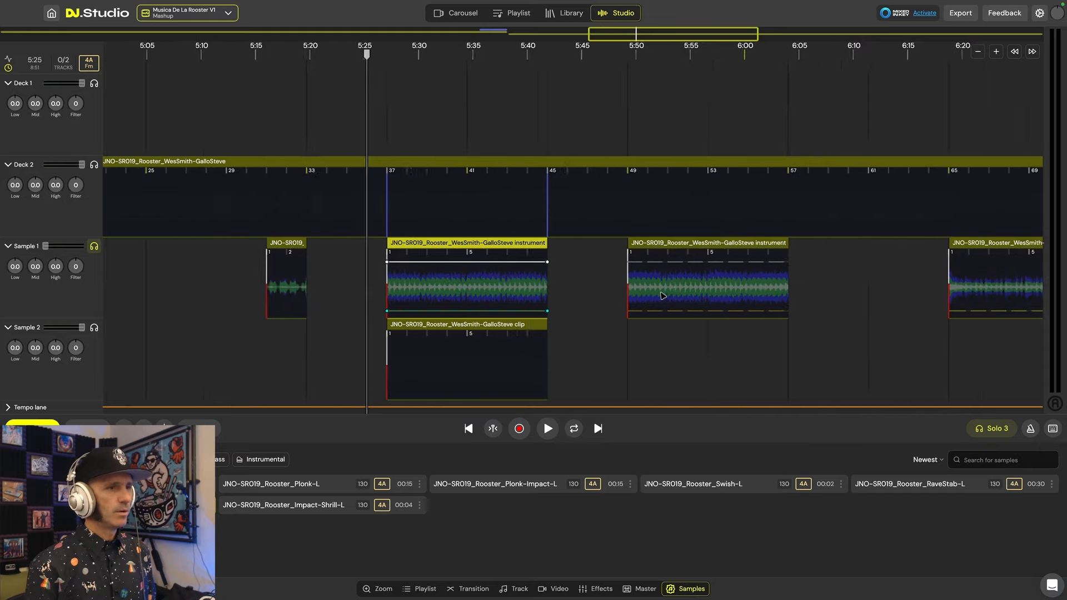
pyautogui.hscroll(-8, 663, 295)
pyautogui.hscroll(18, 663, 296)
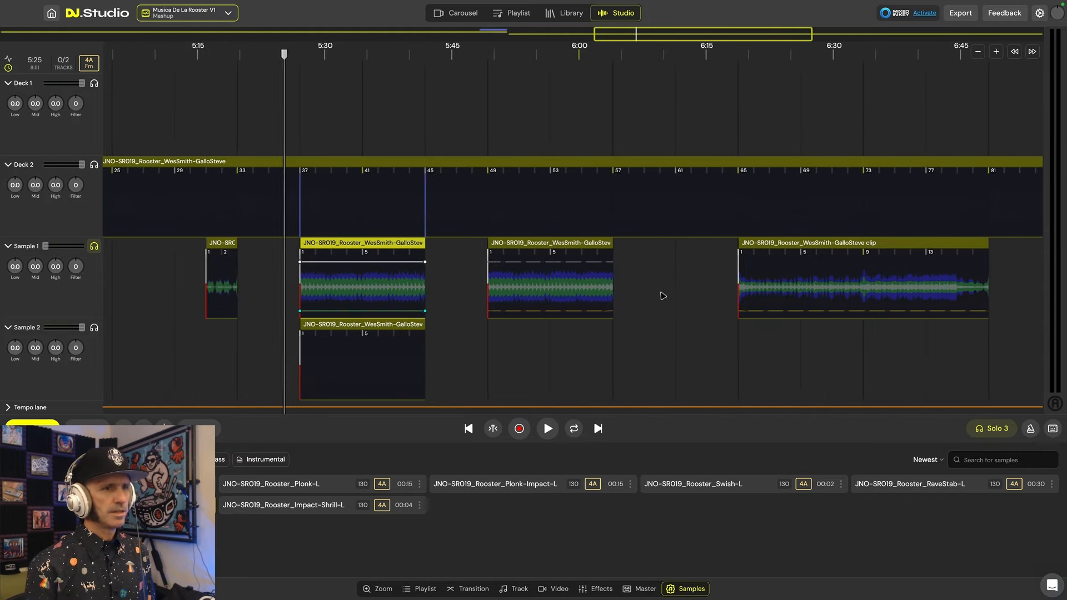
pyautogui.hscroll(18, 639, 293)
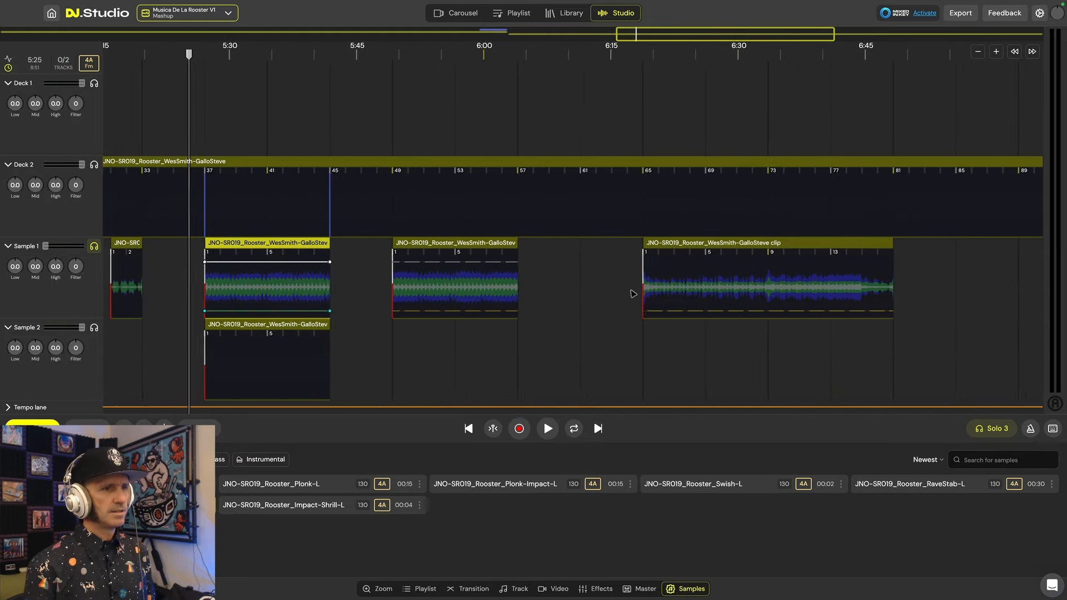
pyautogui.hscroll(7, 922, 275)
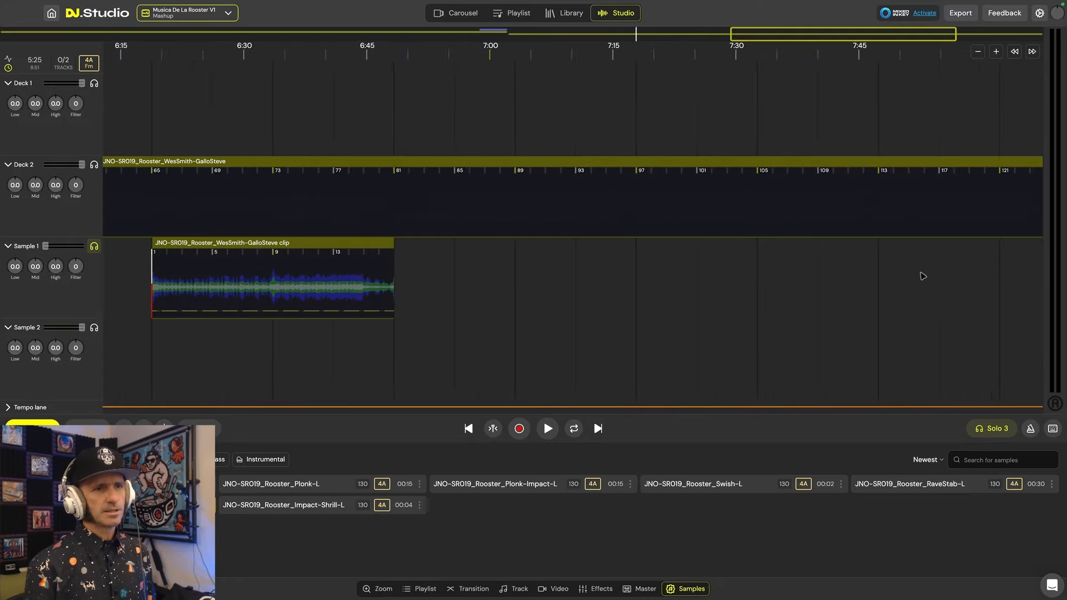
pyautogui.scroll(-5, 922, 275)
pyautogui.hscroll(2, 882, 267)
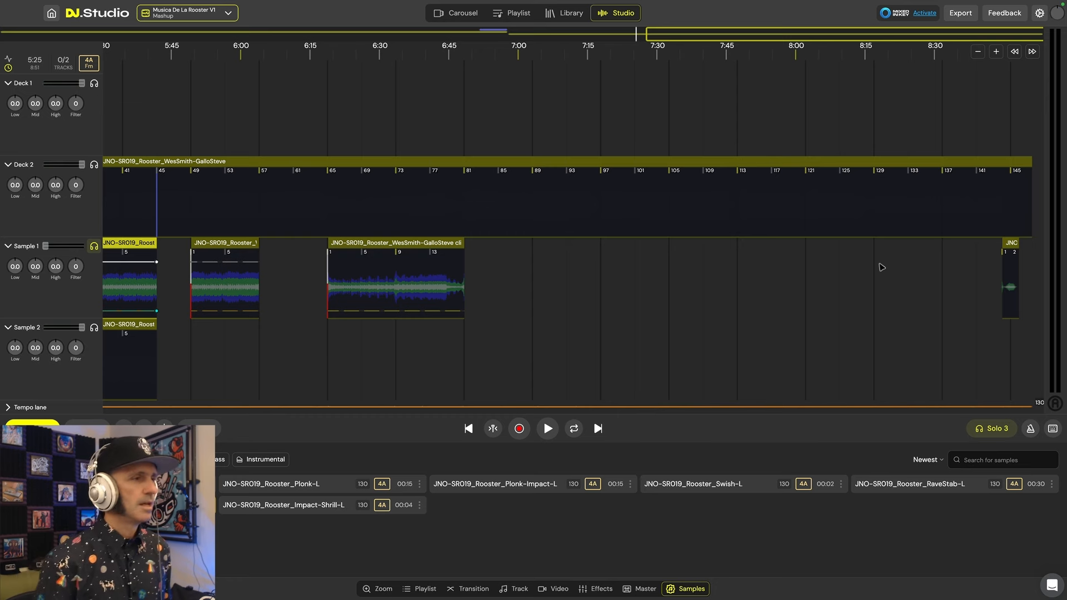
pyautogui.scroll(5, 679, 309)
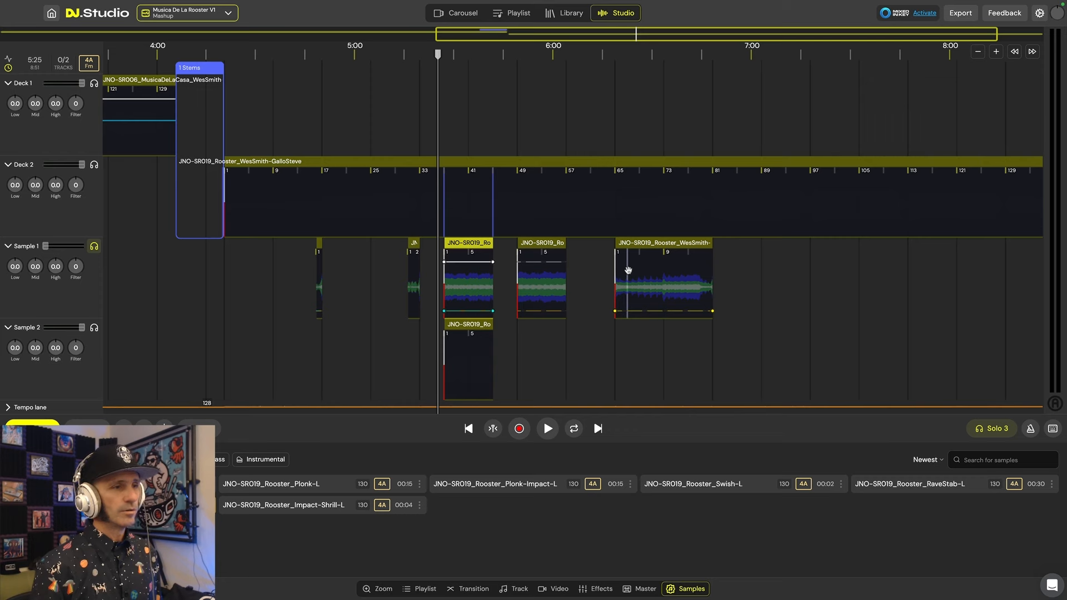
# - Try placing a copy of the Sample 1 clip from Rooster's bar 37 near the end of the Musica De La Casa track, and delete the copy
pyautogui.click(613, 355)
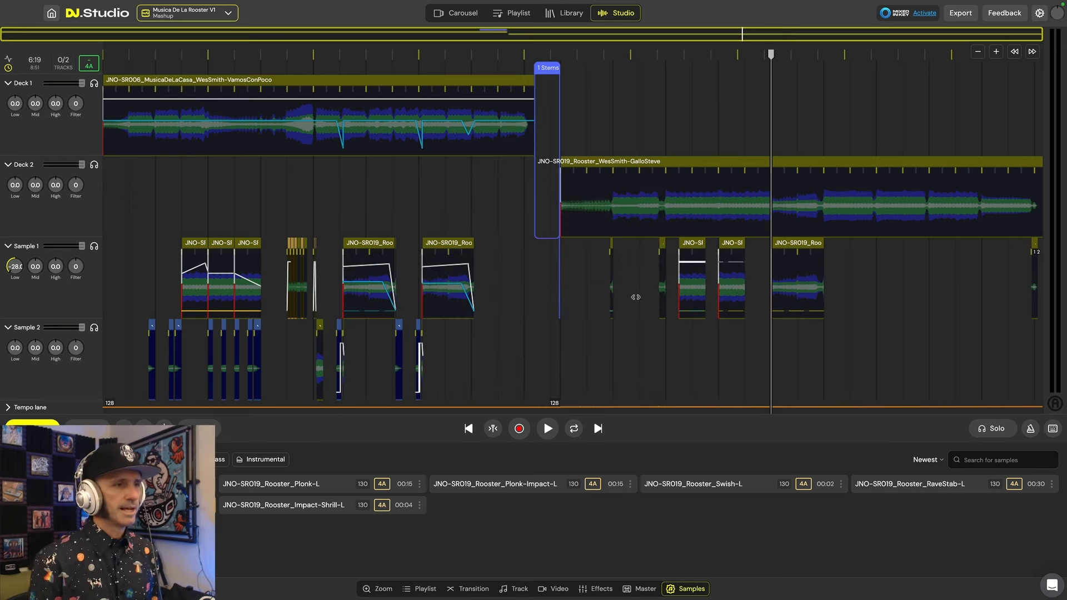
pyautogui.click(635, 297)
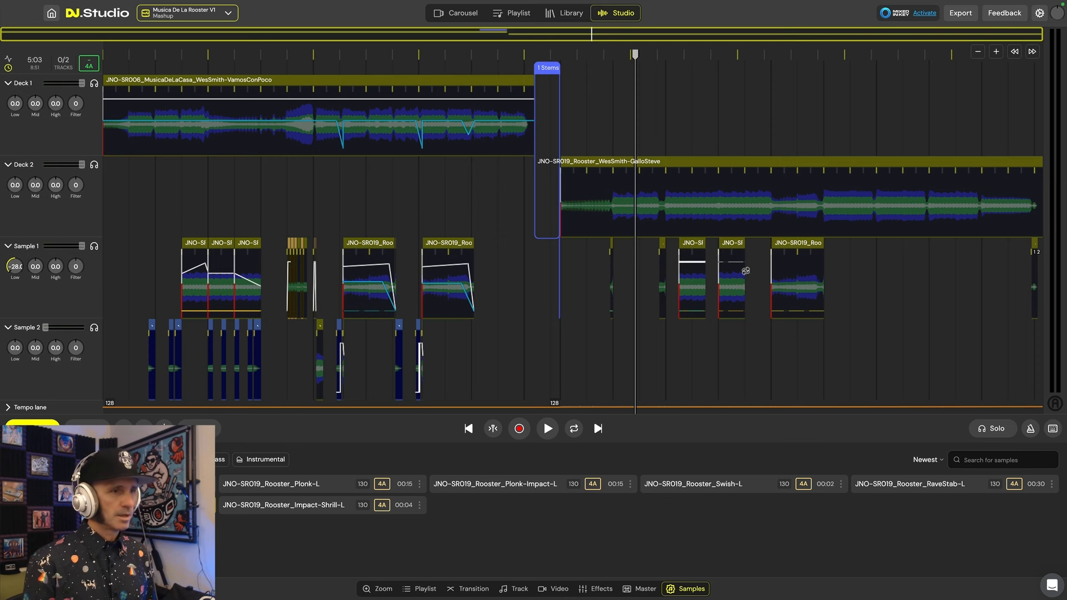
pyautogui.click(691, 243)
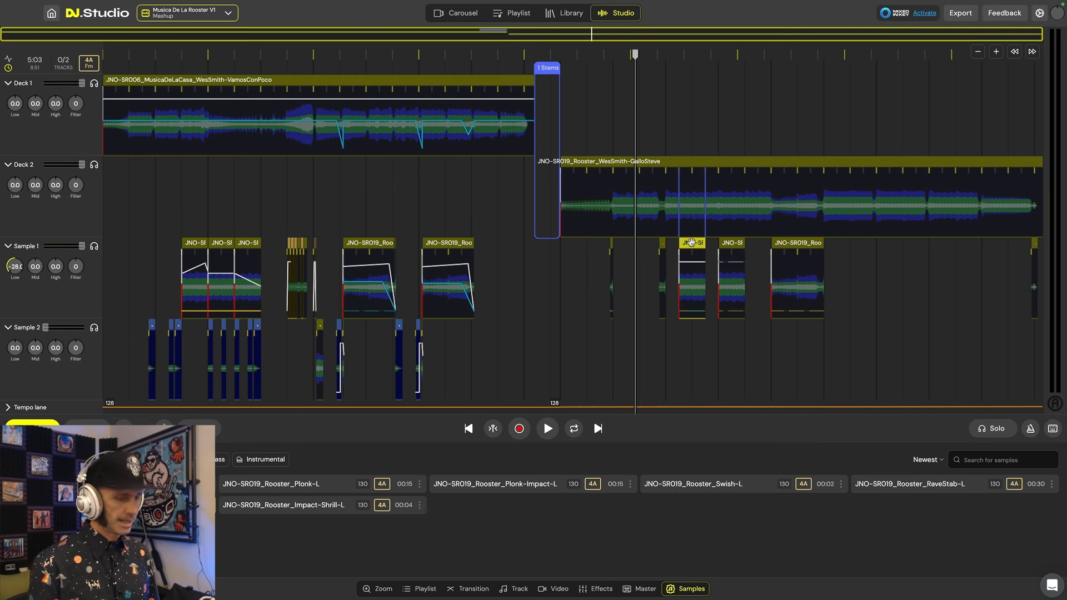
pyautogui.moveTo(691, 243); pyautogui.dragTo(506, 248)
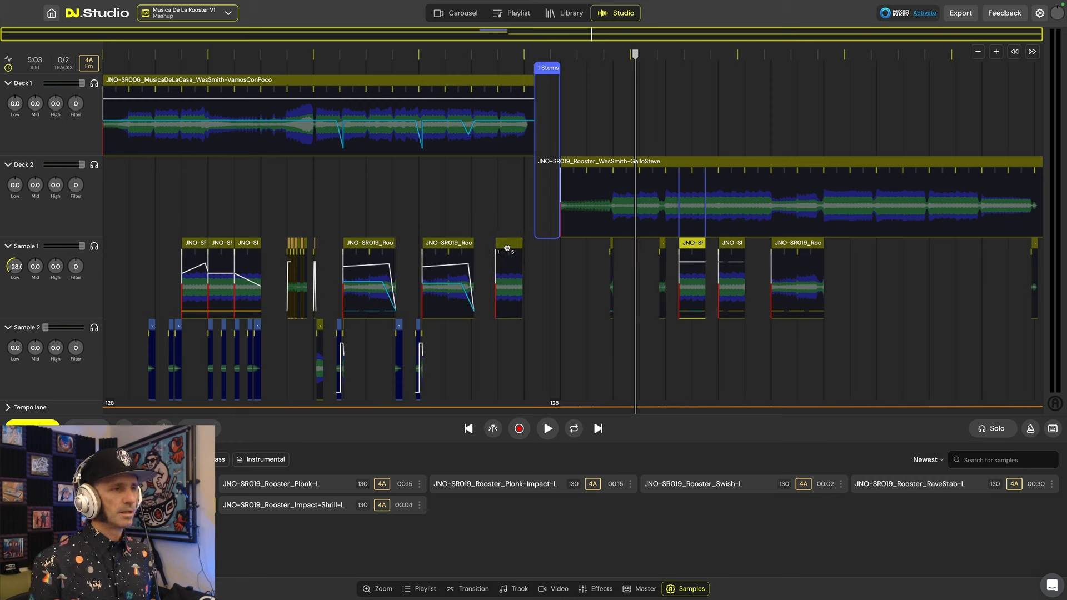
pyautogui.moveTo(507, 249); pyautogui.dragTo(508, 249)
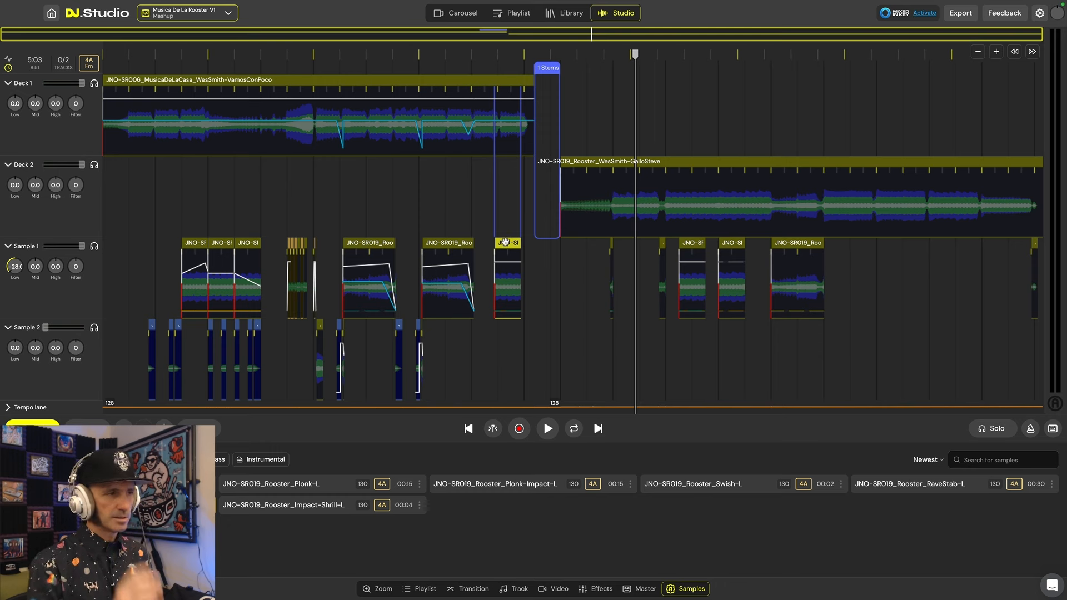
pyautogui.press('Delete')
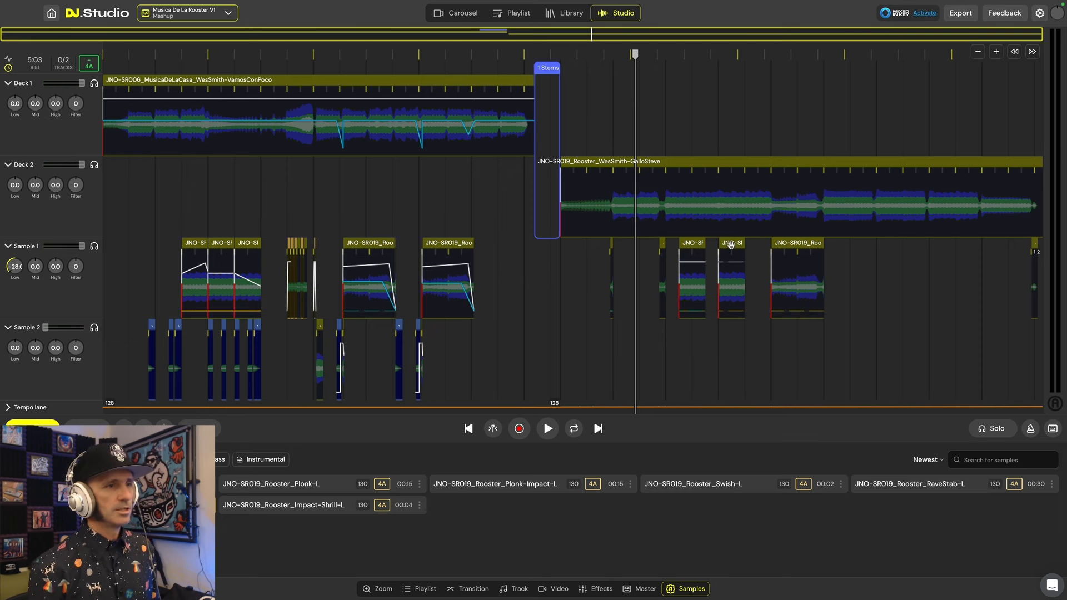
# - Select the Sample 1 clip at bar 49 of the Rooster track and review its save, duplicate and automation marker options
pyautogui.click(730, 244)
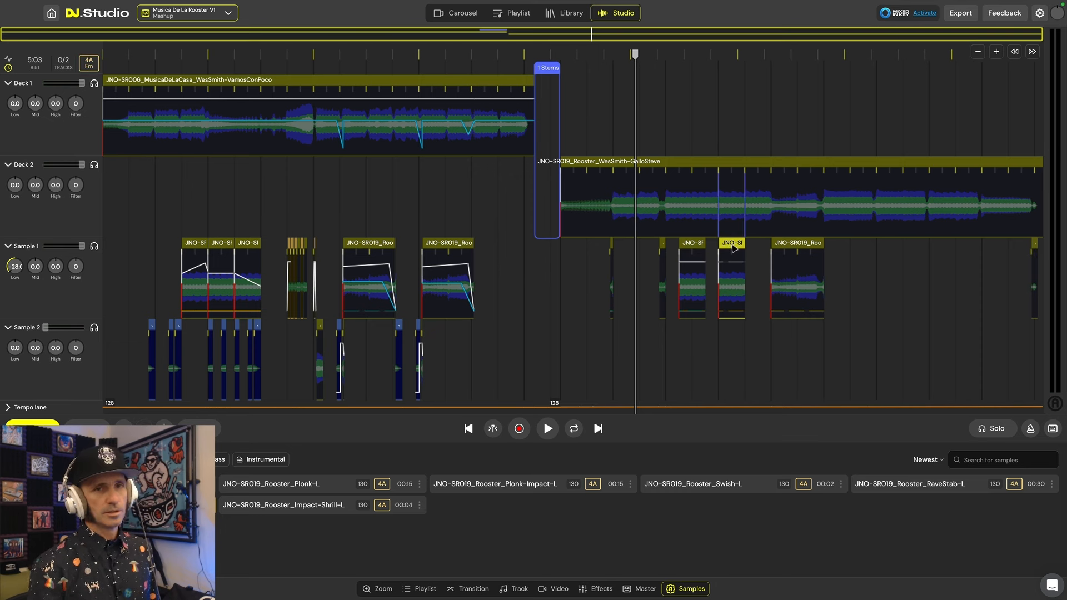
pyautogui.rightClick(733, 248)
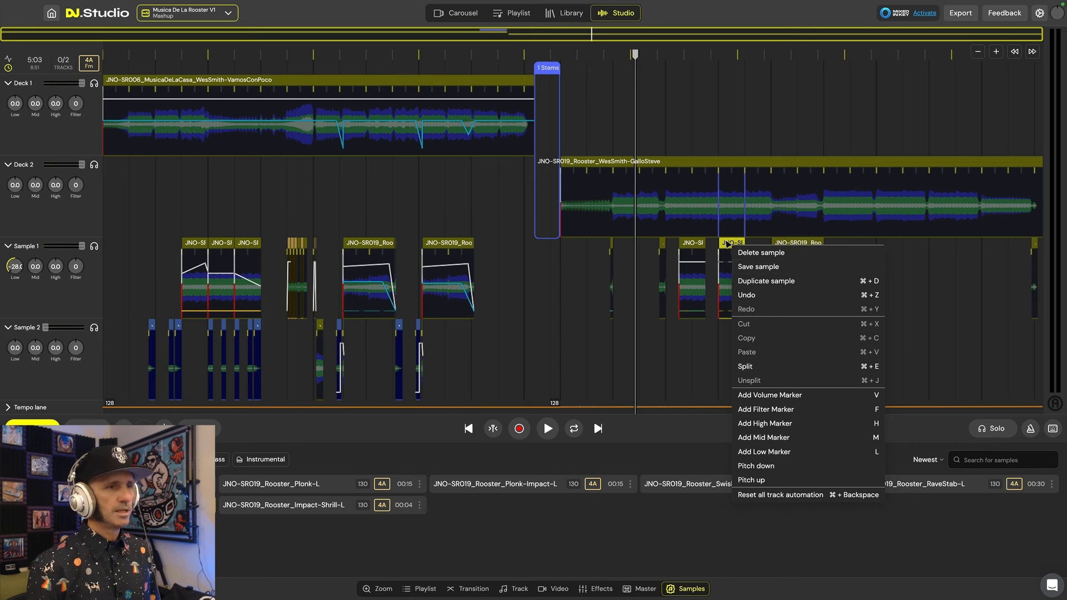
pyautogui.click(721, 245)
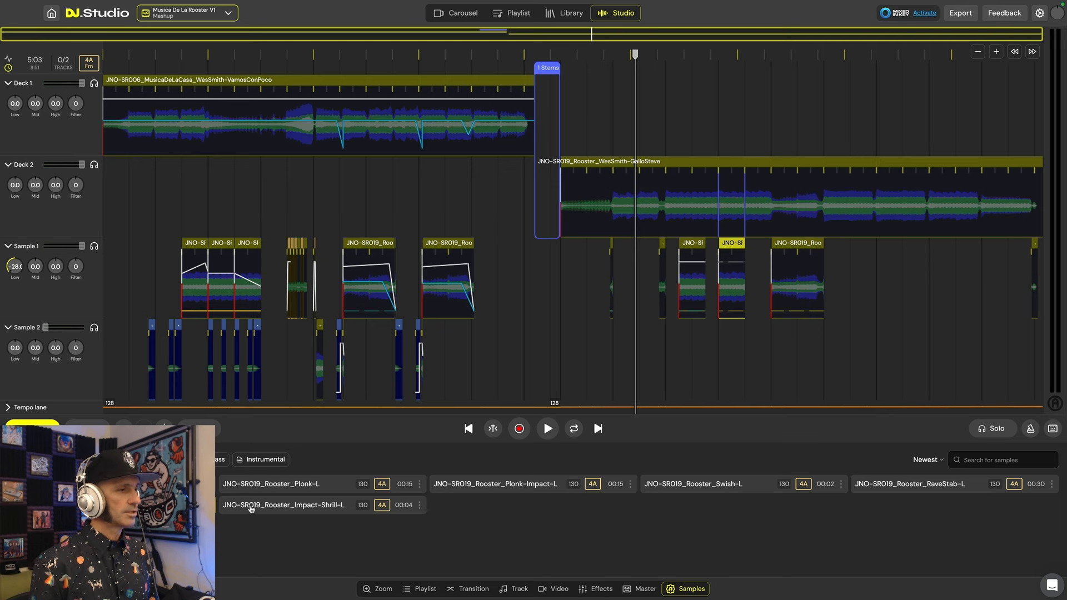
# - Preview the saved samples JNO-SR019_Rooster_Impact-Shrill-L and JNO-SR019_Rooster_Plonk-Impact-L in the sample library
pyautogui.click(259, 508)
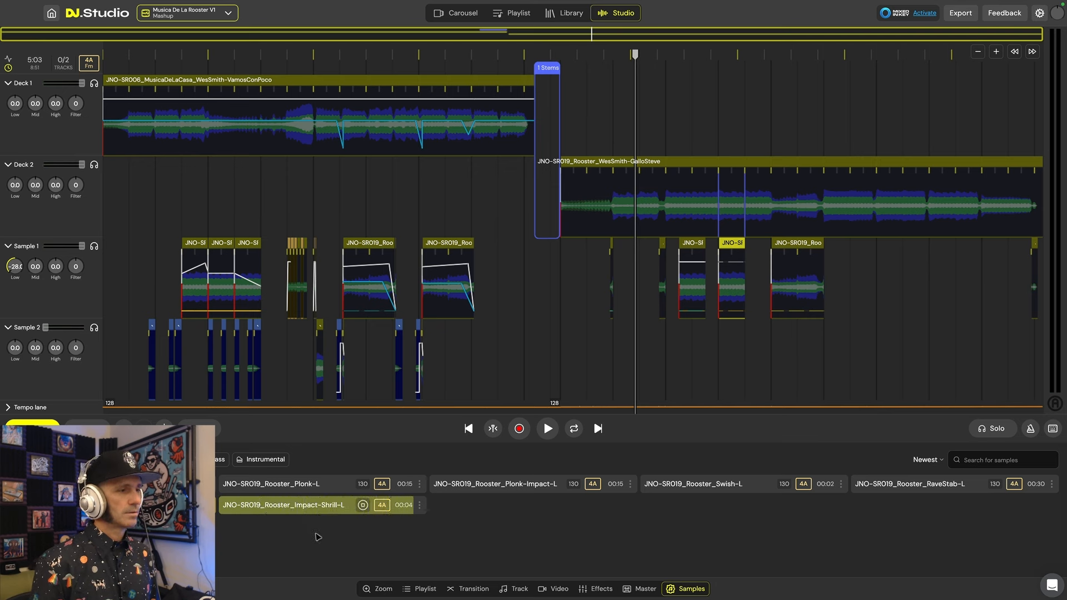
pyautogui.click(516, 490)
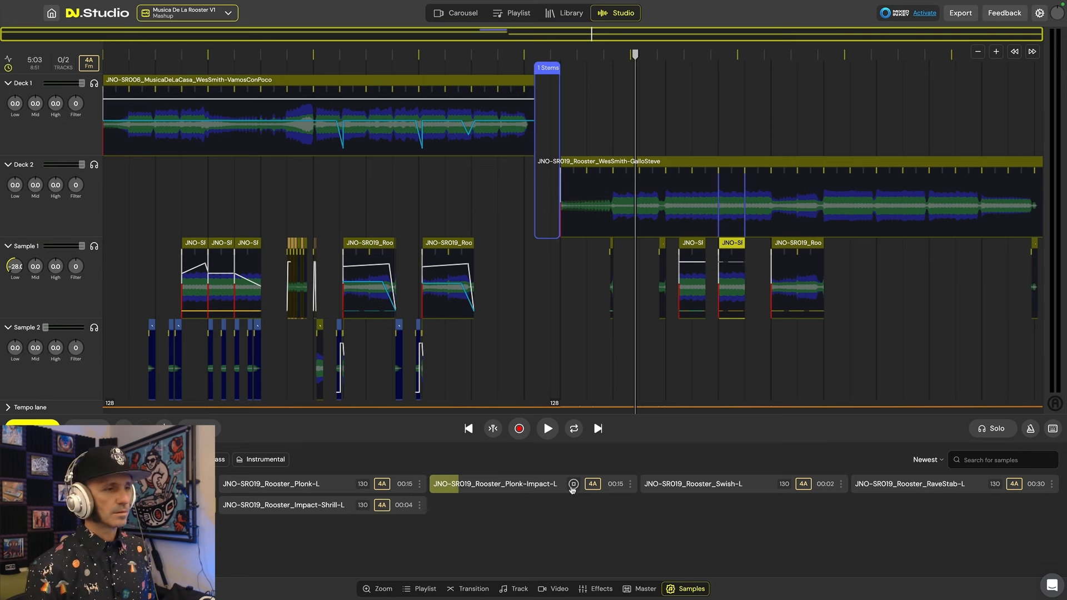
pyautogui.click(699, 484)
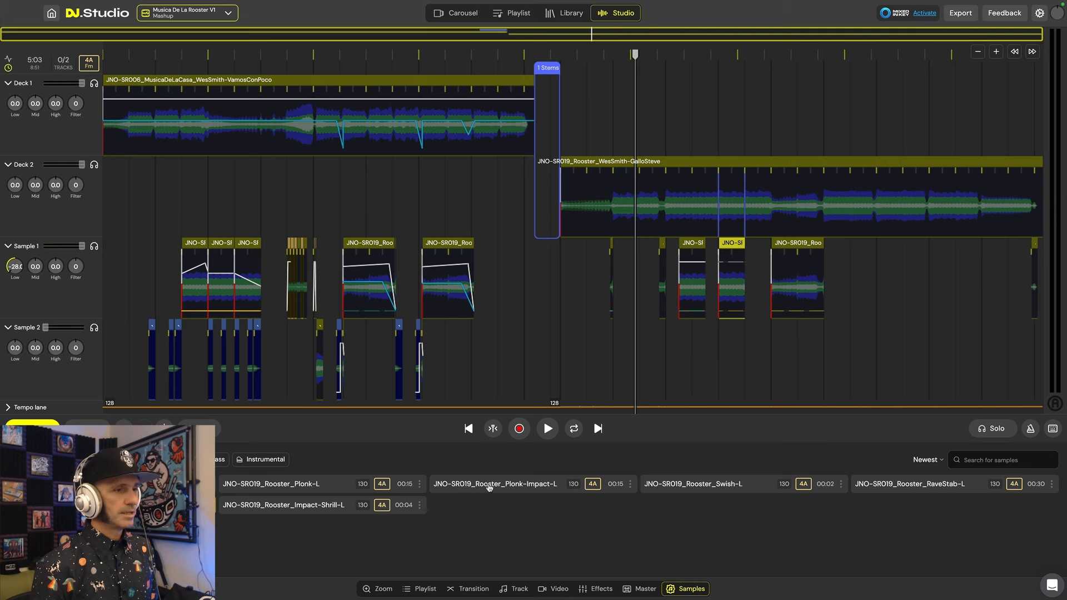
pyautogui.moveTo(489, 488)
pyautogui.mouseDown()
pyautogui.moveTo(490, 350)
pyautogui.moveTo(219, 342)
pyautogui.moveTo(221, 386)
pyautogui.moveTo(528, 531)
pyautogui.mouseUp()
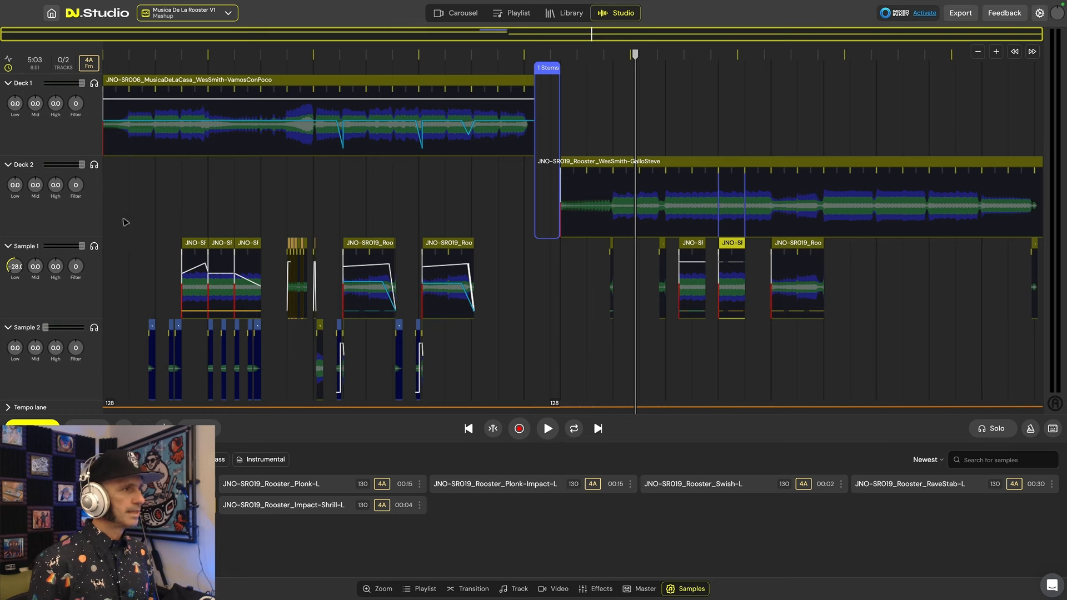
# - Return to the start of the mashup and examine the sample clips placed under the Musica De La Casa track, around 0:26 and 1:34
pyautogui.moveTo(634, 54); pyautogui.dragTo(105, 54)
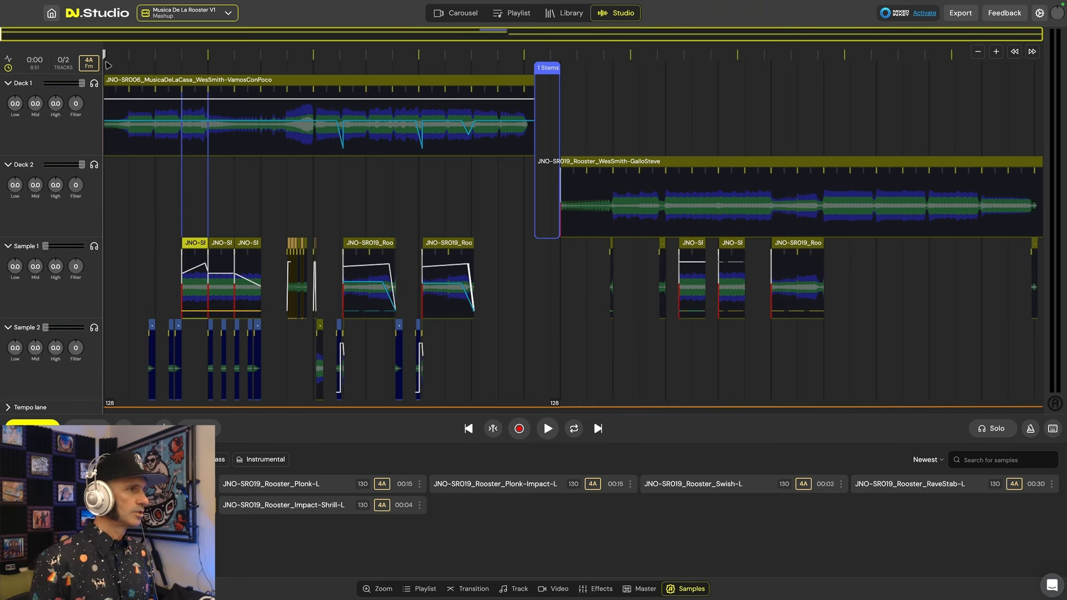
pyautogui.scroll(2, 126, 184)
pyautogui.scroll(2, 126, 184)
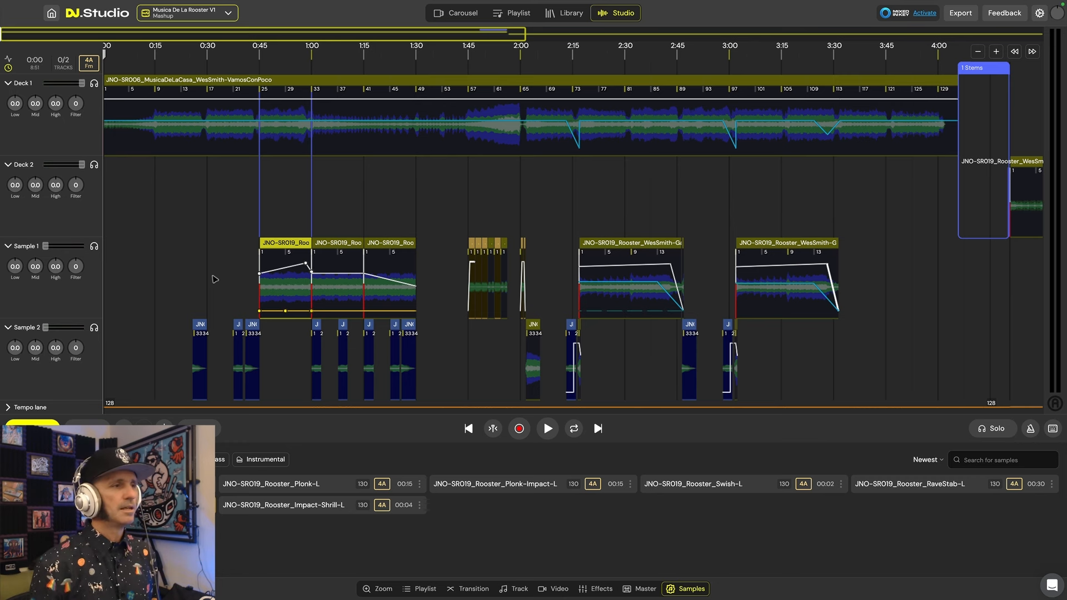
pyautogui.click(195, 267)
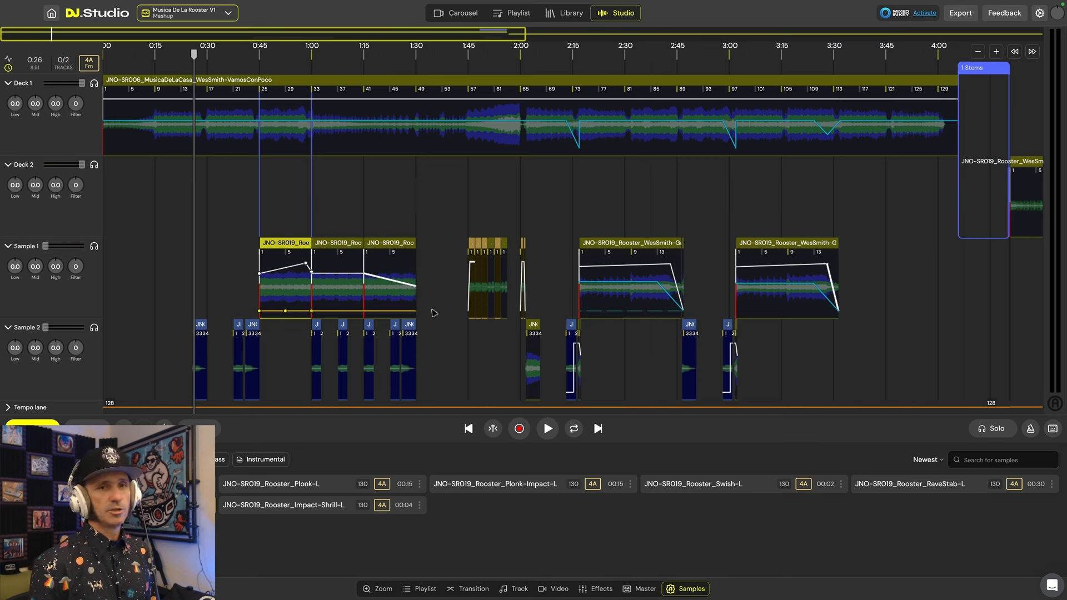
pyautogui.click(432, 347)
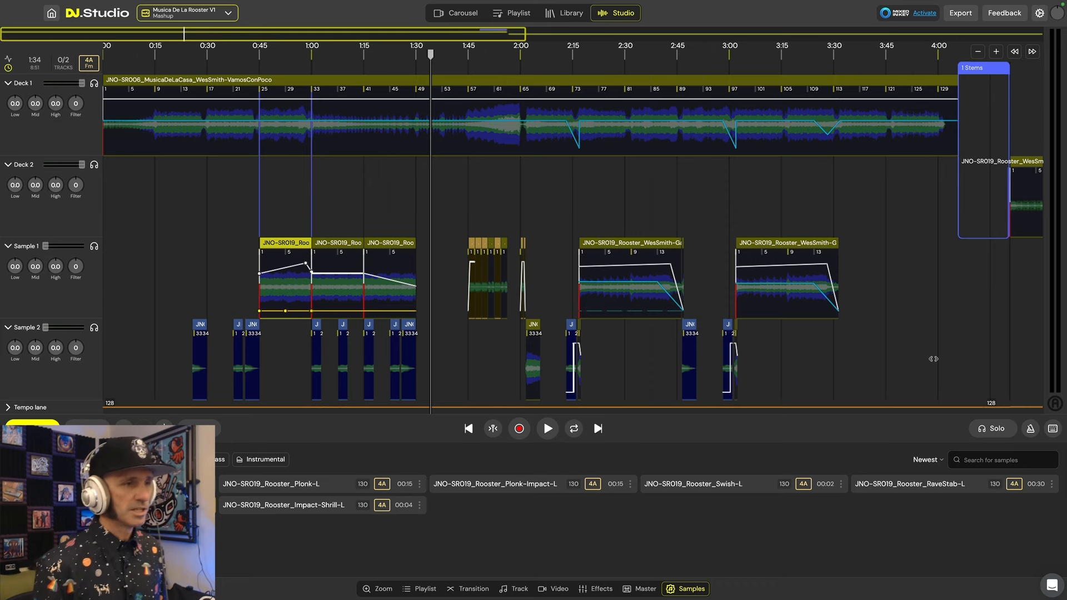
# - Solo Deck 1 and listen to the Musica De La Casa track on its own from 0:26 to 0:30
pyautogui.scroll(3, 200, 280)
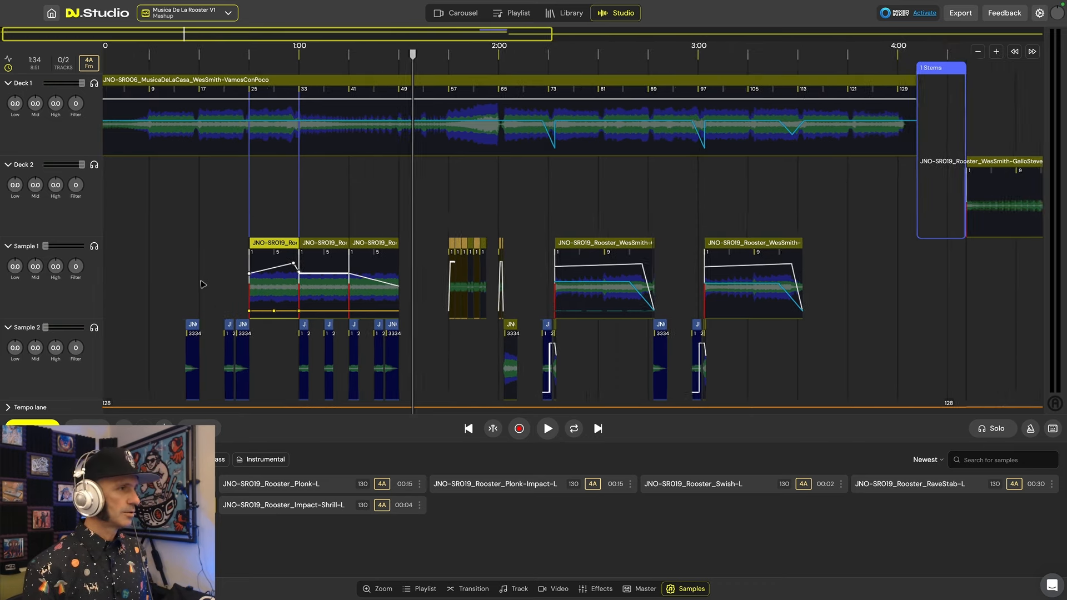
pyautogui.scroll(5, 237, 285)
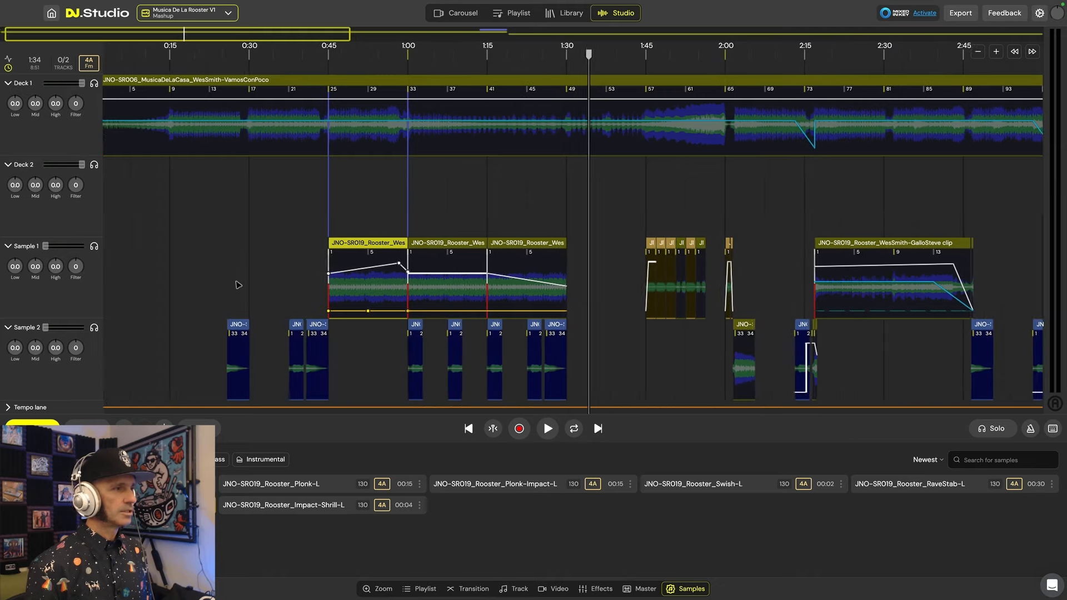
pyautogui.click(223, 290)
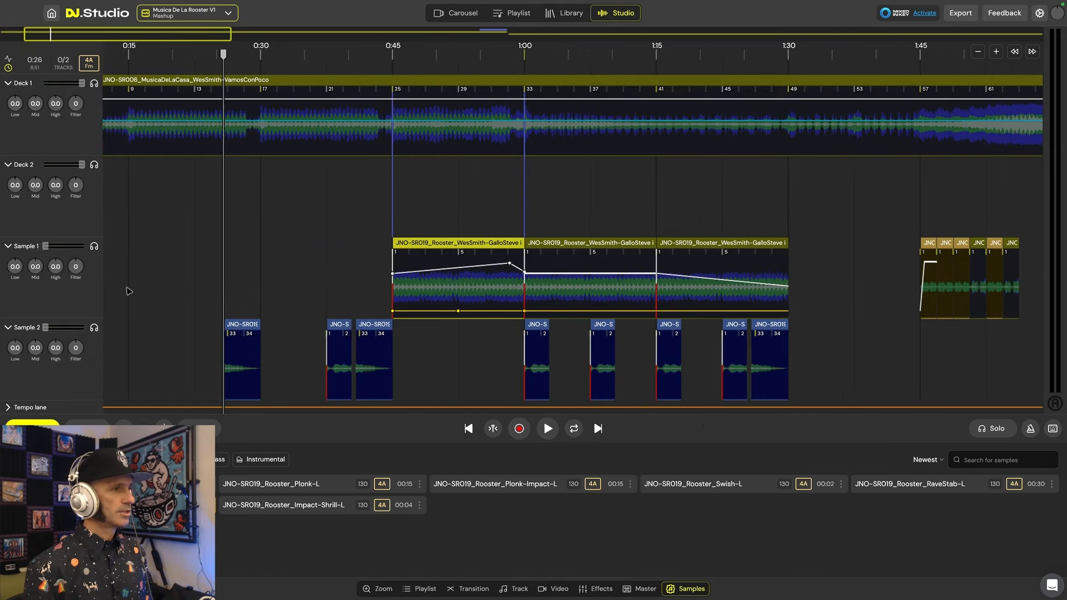
pyautogui.click(95, 84)
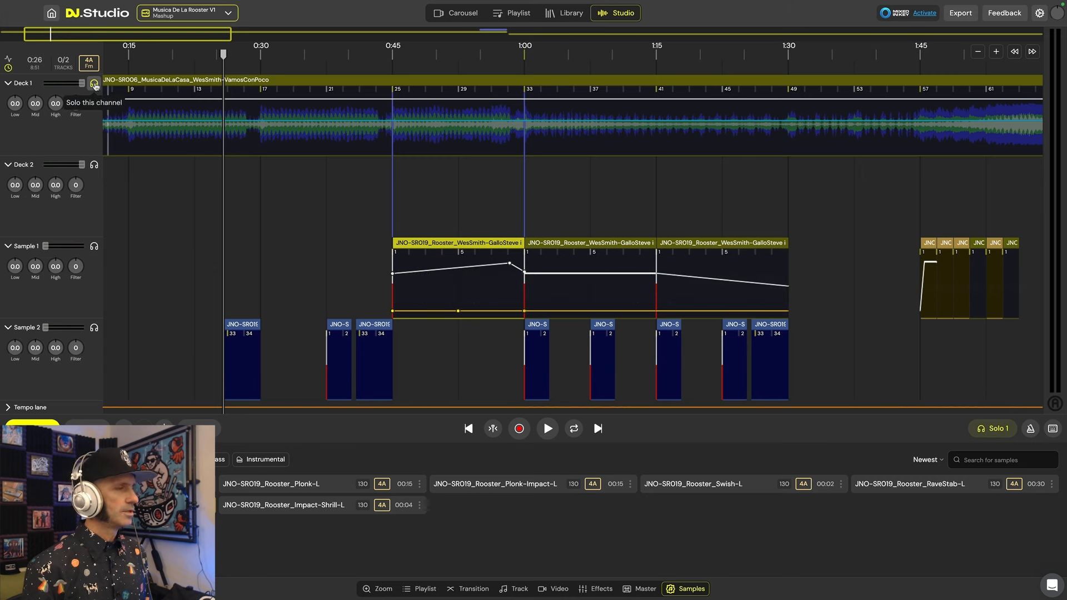
pyautogui.press('space')
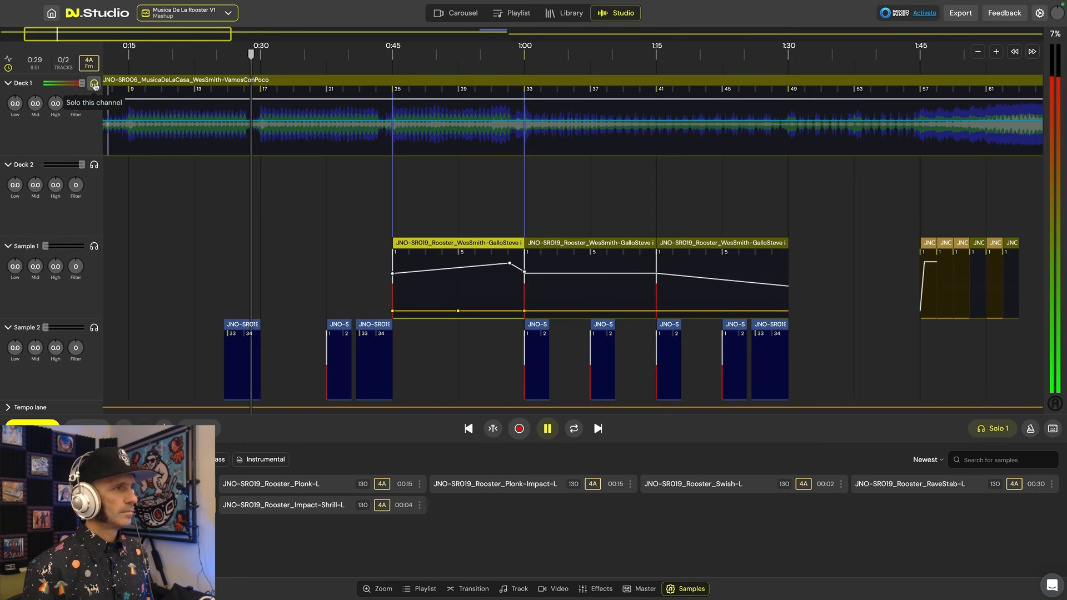
pyautogui.press('space')
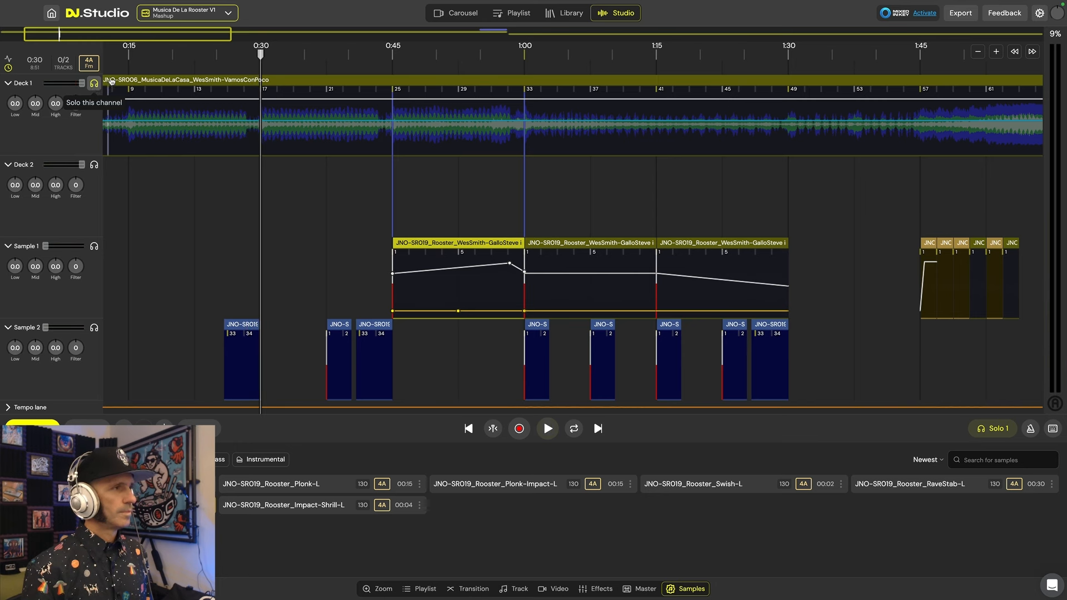
# - Turn off the Deck 1 solo and listen from 0:25 with the first Sample 2 clip playing along
pyautogui.click(216, 62)
pyautogui.click(97, 90)
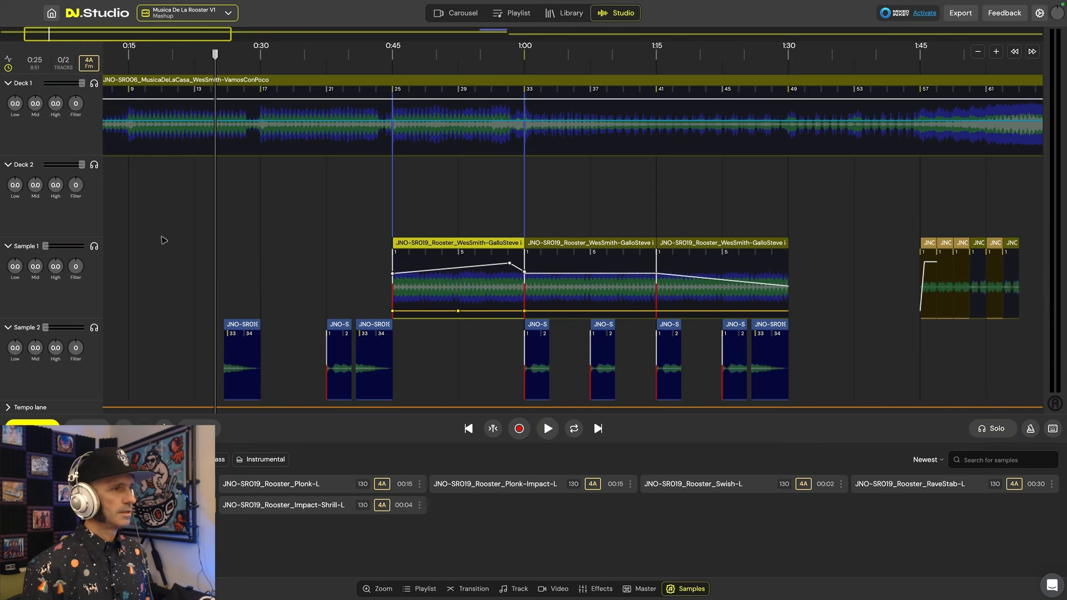
pyautogui.press('space')
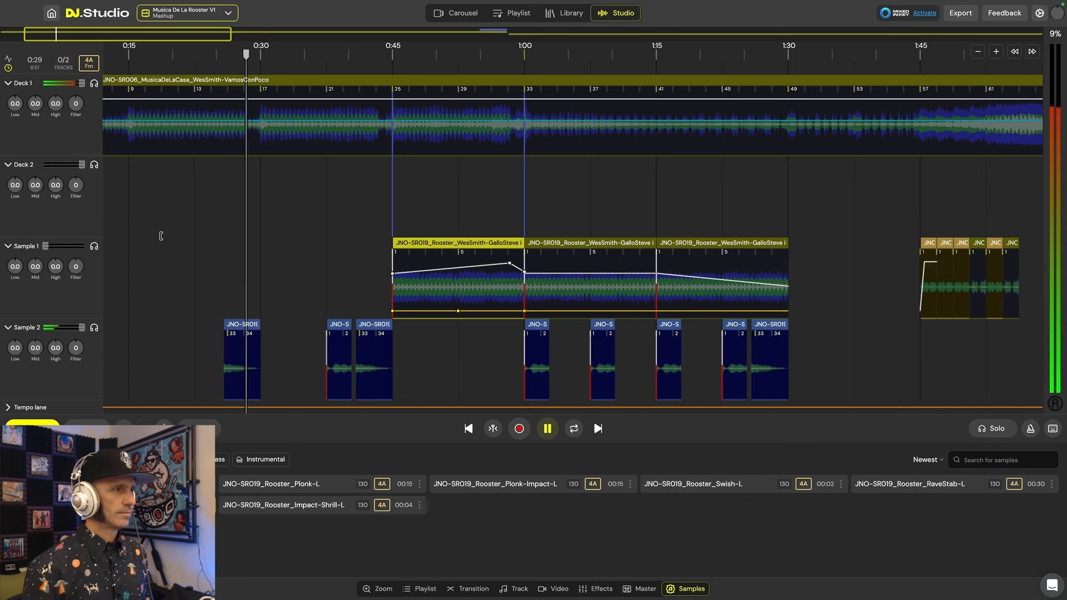
pyautogui.press('space')
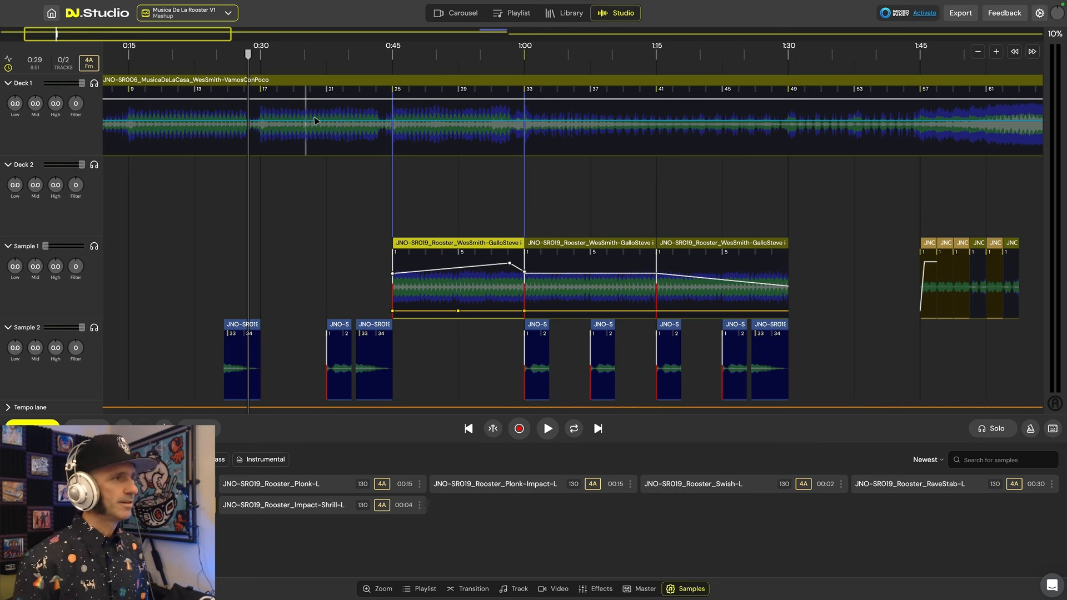
# - Solo Deck 1 again and listen to the Musica De La Casa track alone from 0:38 to 0:44
pyautogui.click(336, 55)
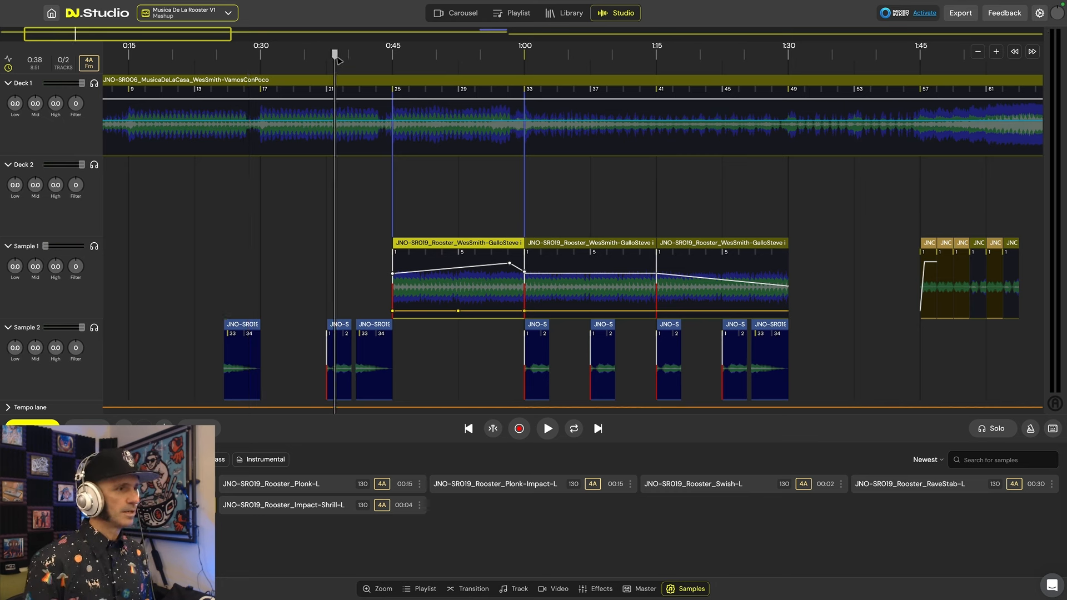
pyautogui.click(95, 84)
pyautogui.press('space')
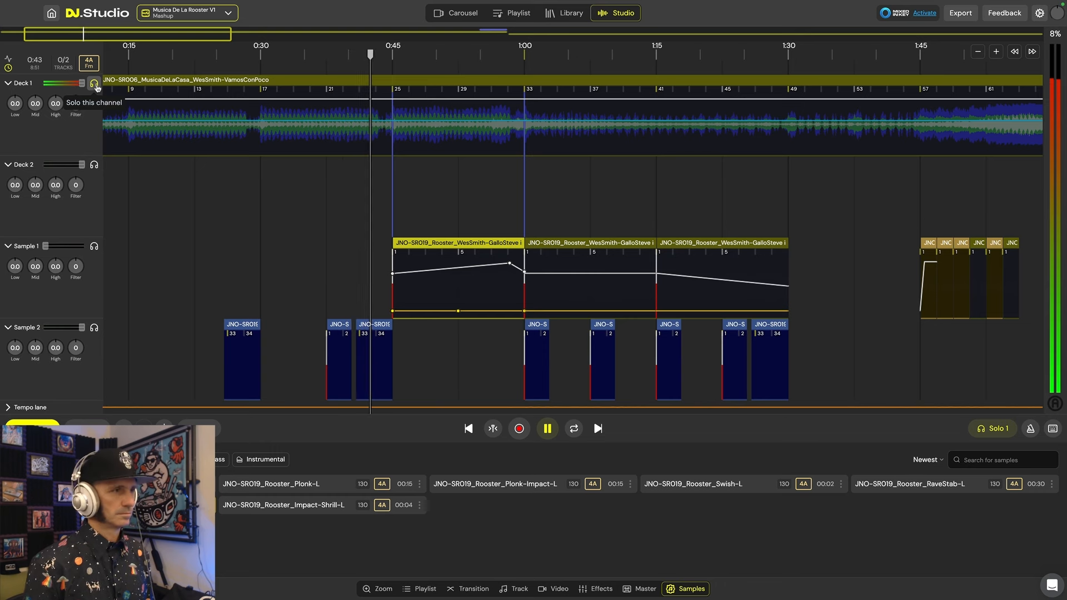
pyautogui.press('space')
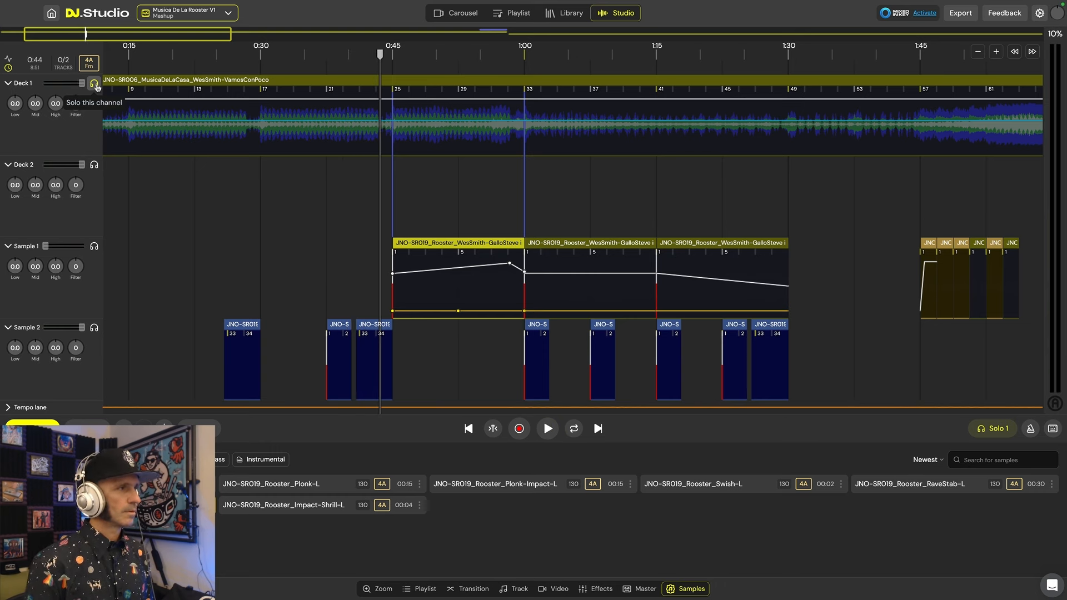
# - Turn off the Deck 1 solo and listen from about 0:36 to 0:44 with the second and third Sample 2 clips included
pyautogui.click(94, 84)
pyautogui.click(335, 66)
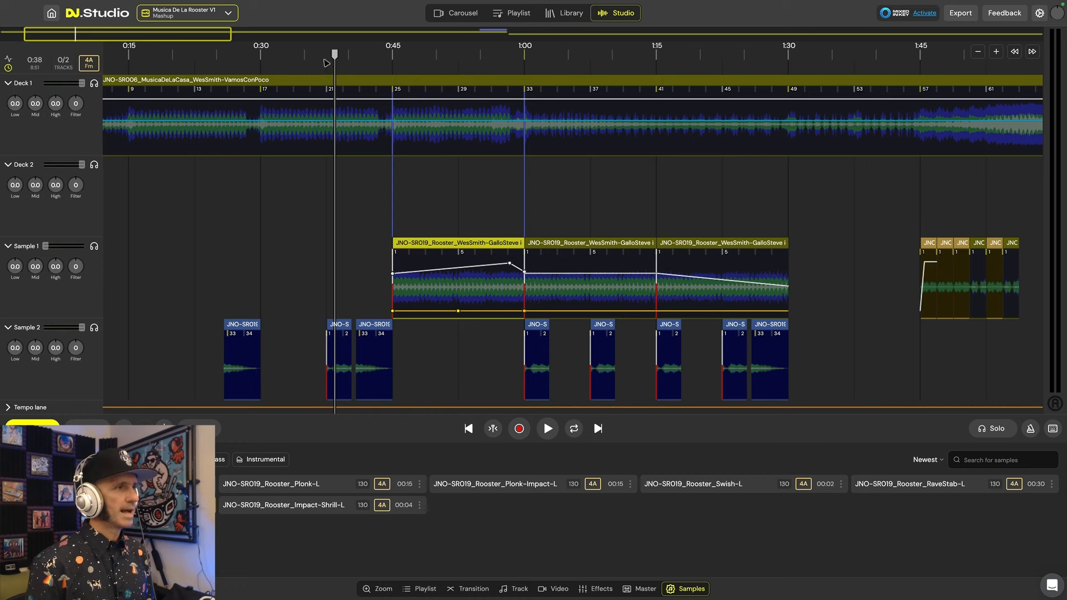
pyautogui.click(318, 60)
pyautogui.press('space')
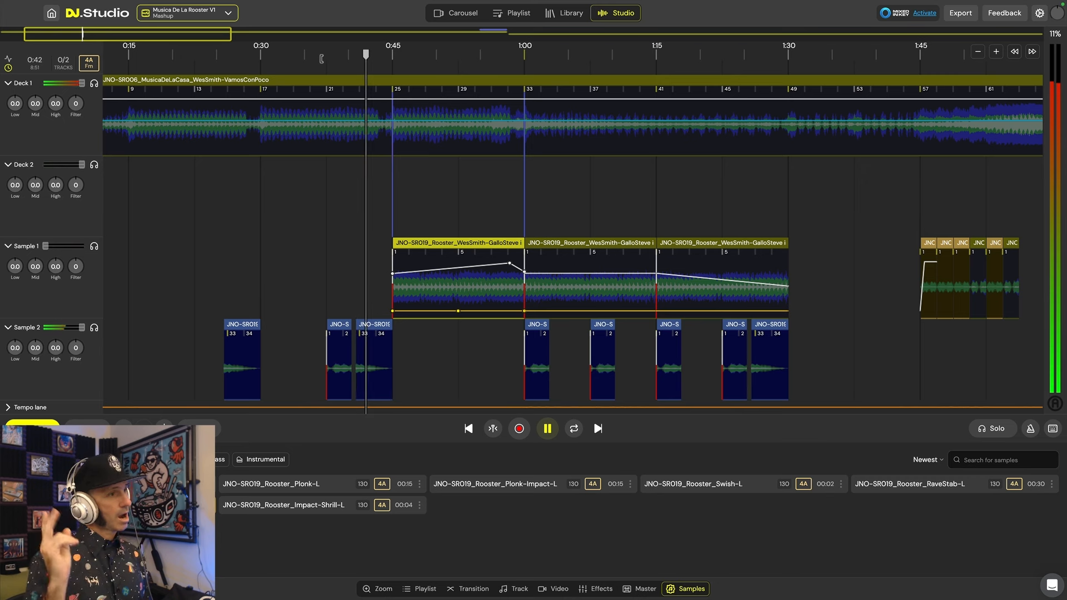
pyautogui.press('space')
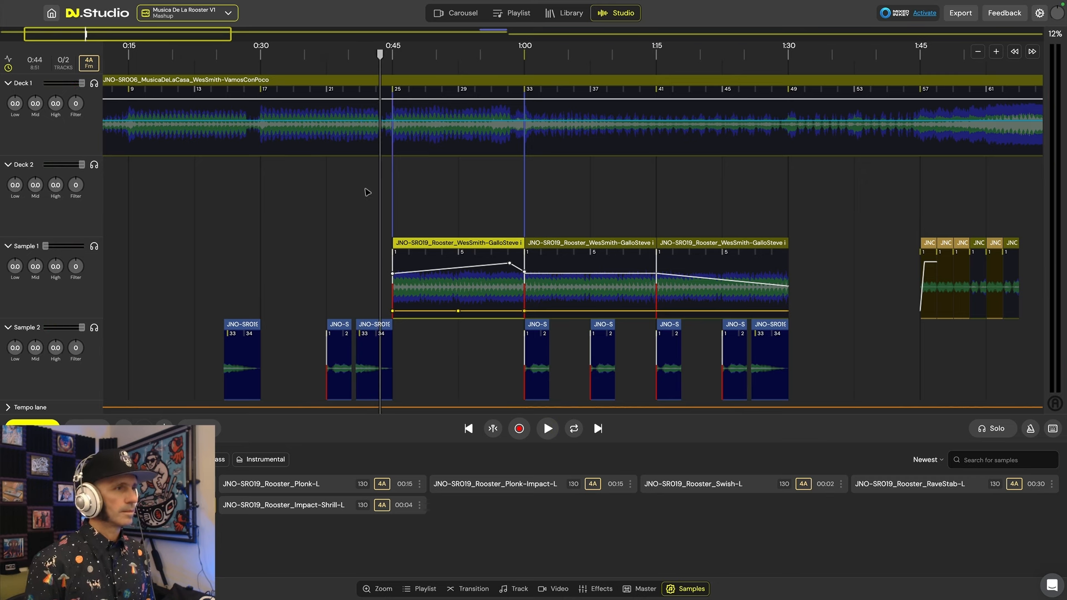
# - Solo Deck 1 and listen to the Musica De La Casa track alone from 0:45 to about 0:50
pyautogui.click(389, 69)
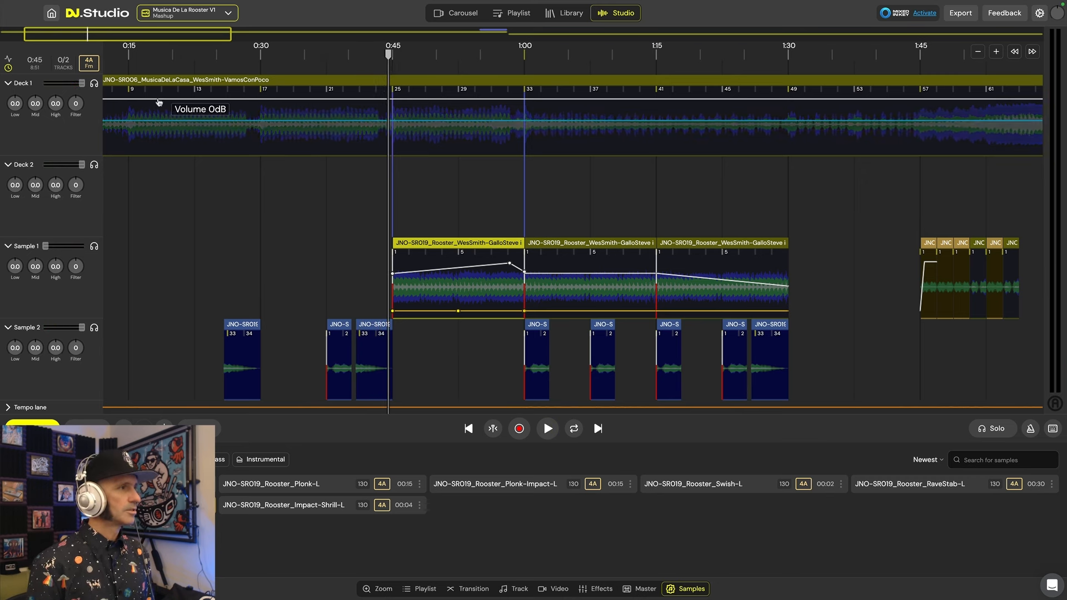
pyautogui.click(94, 84)
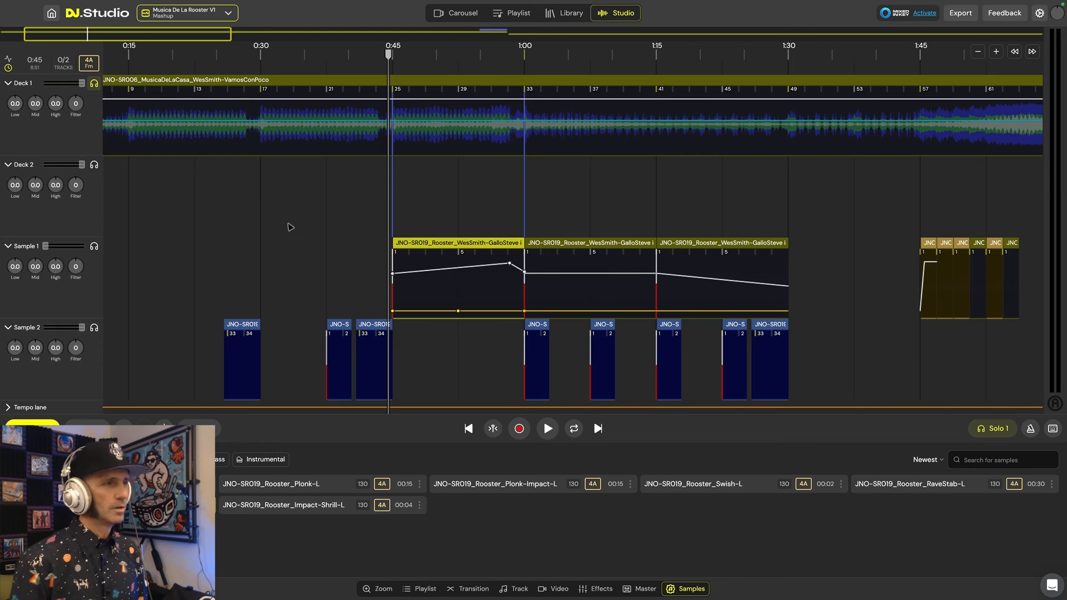
pyautogui.press('space')
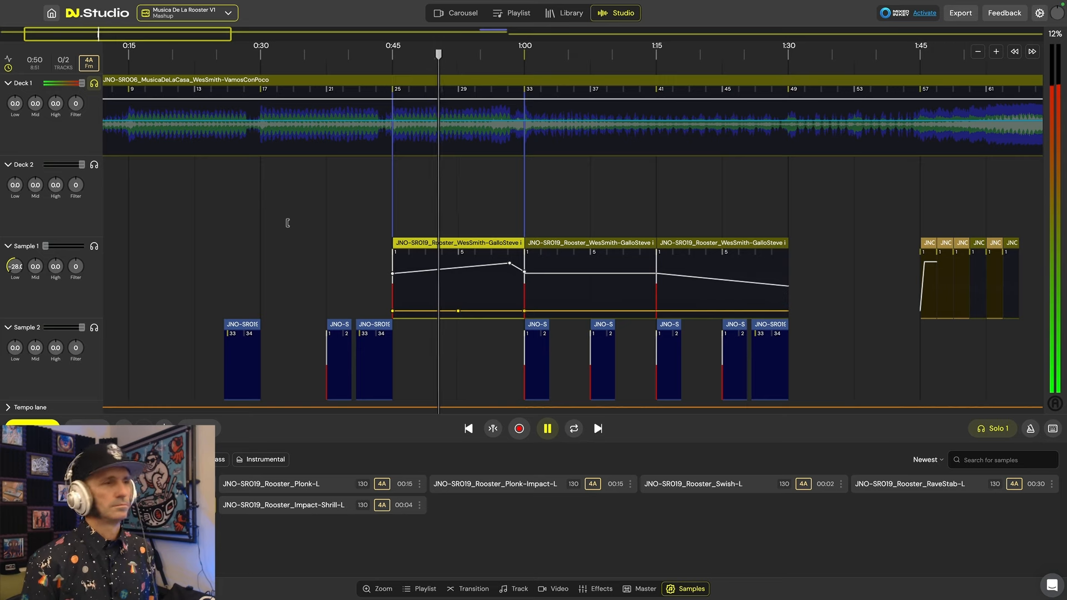
pyautogui.press('space')
# - Turn off the Deck 1 solo and listen from 0:44 to 1:00 with the first long Sample 1 clip playing along
pyautogui.click(386, 55)
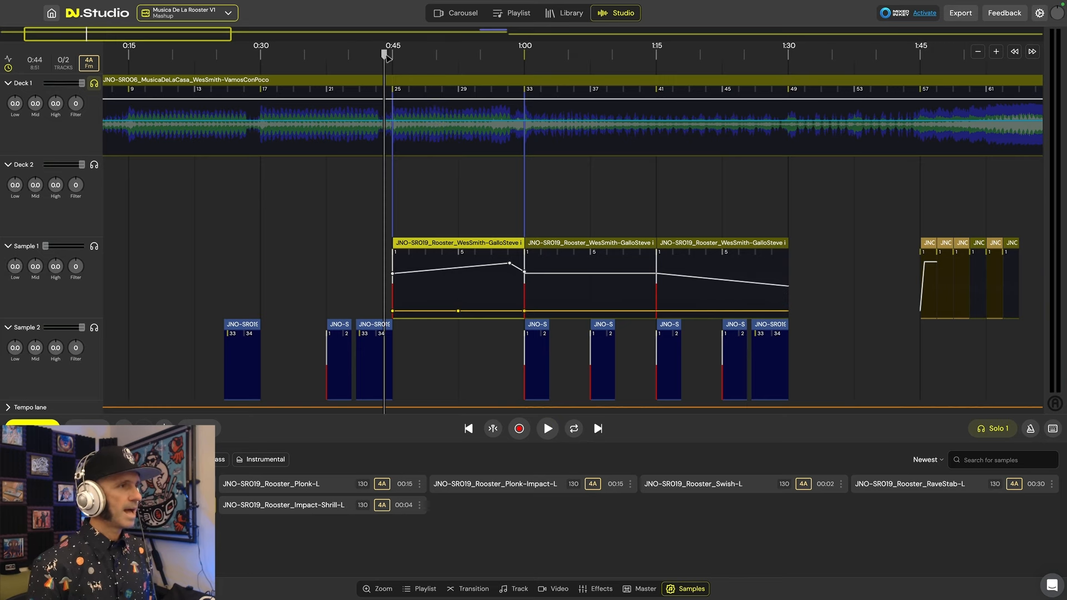
pyautogui.click(94, 84)
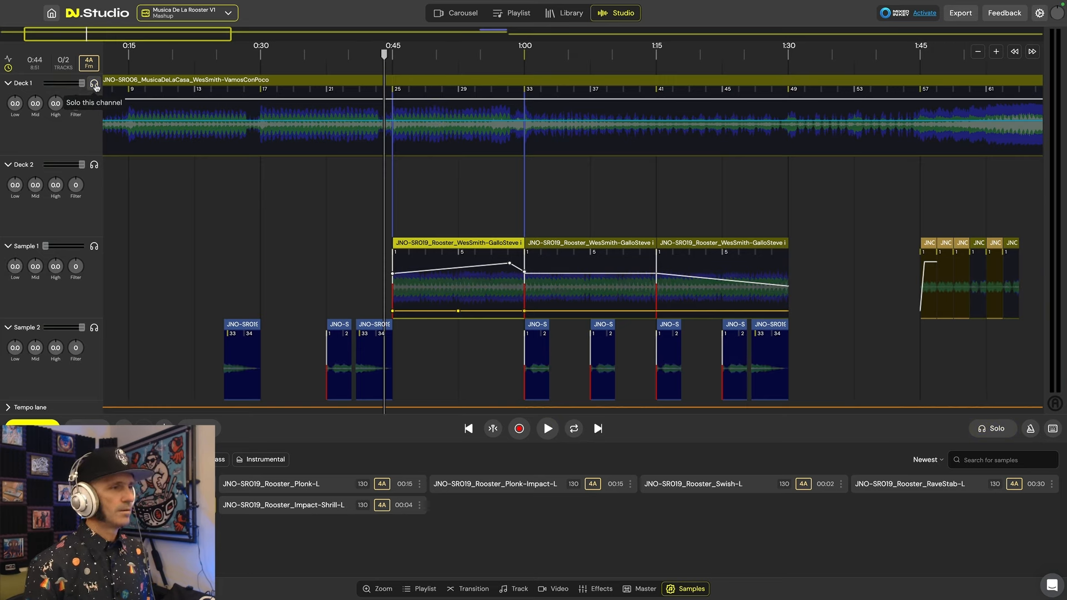
pyautogui.press('space')
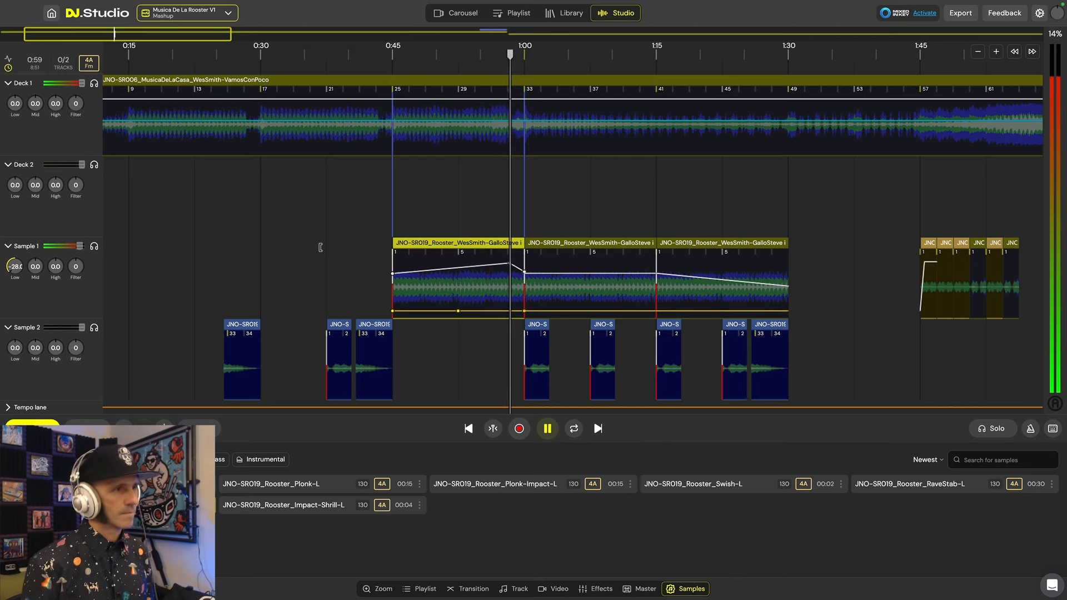
pyautogui.press('space')
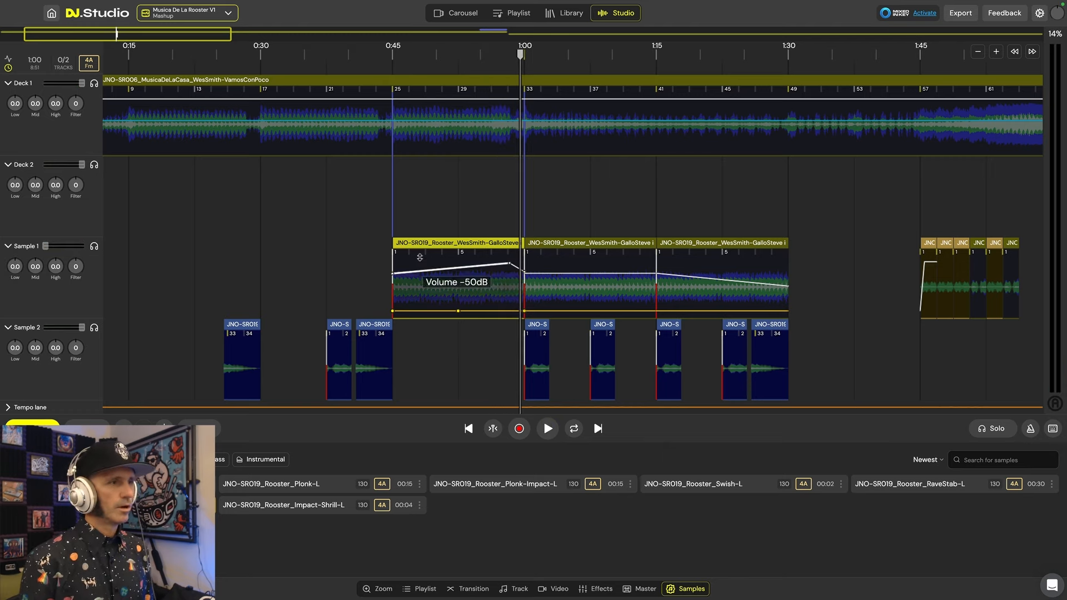
# - Solo Deck 1 and listen to the Musica De La Casa build-up alone from 1:44 to 1:52
pyautogui.hscroll(3, 517, 198)
pyautogui.hscroll(1, 516, 198)
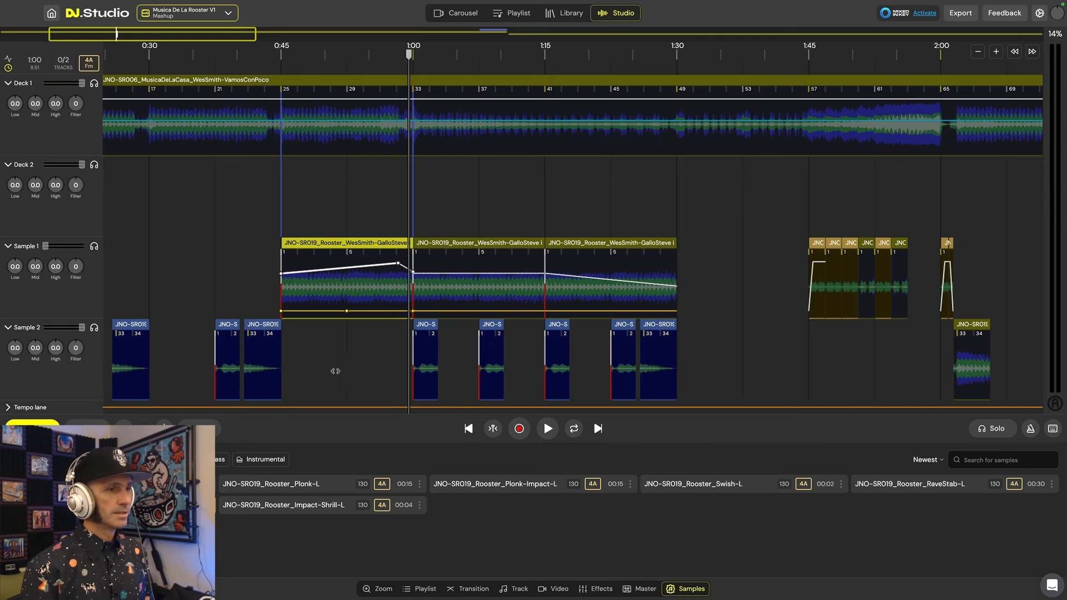
pyautogui.hscroll(7, 781, 354)
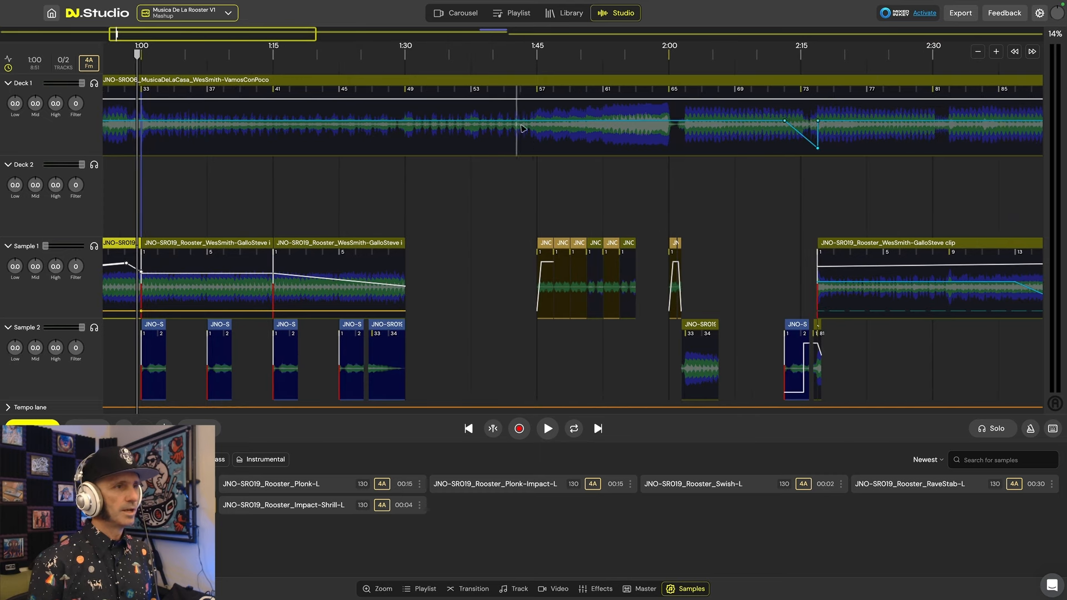
pyautogui.click(528, 63)
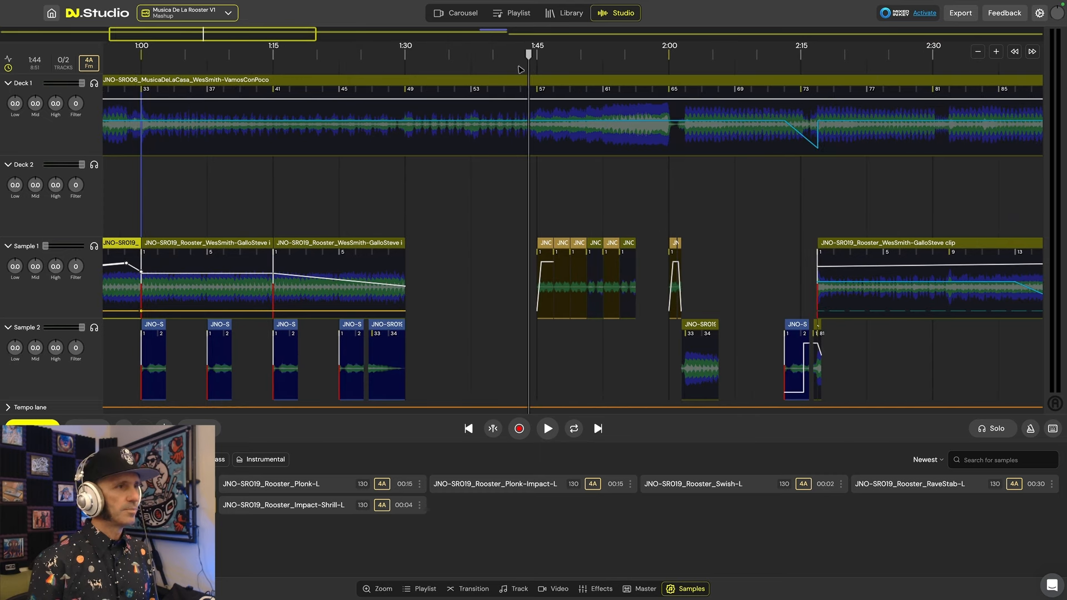
pyautogui.click(94, 84)
pyautogui.press('space')
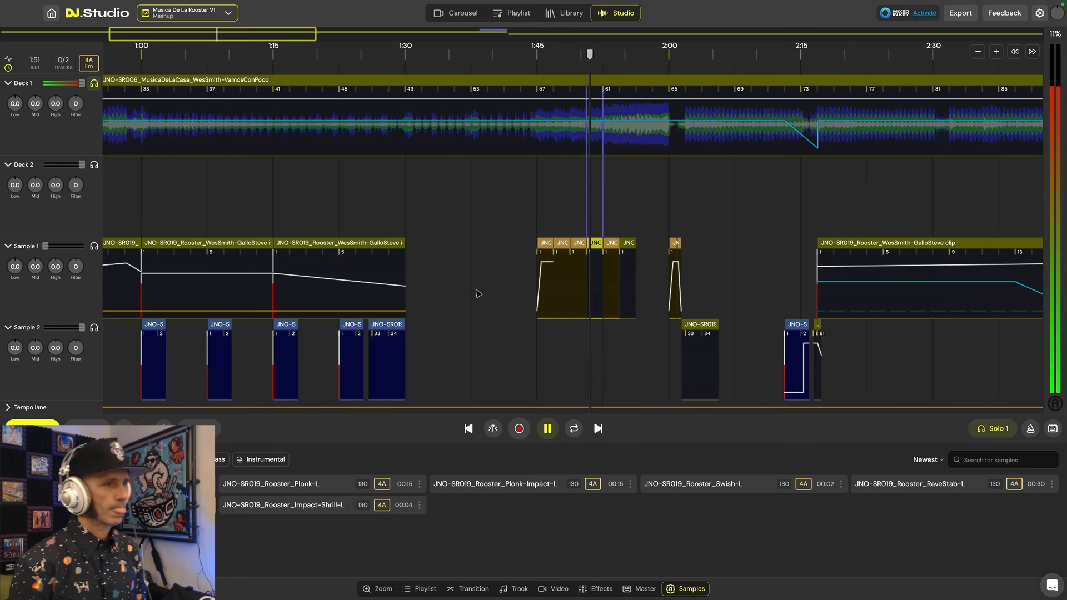
pyautogui.press('space')
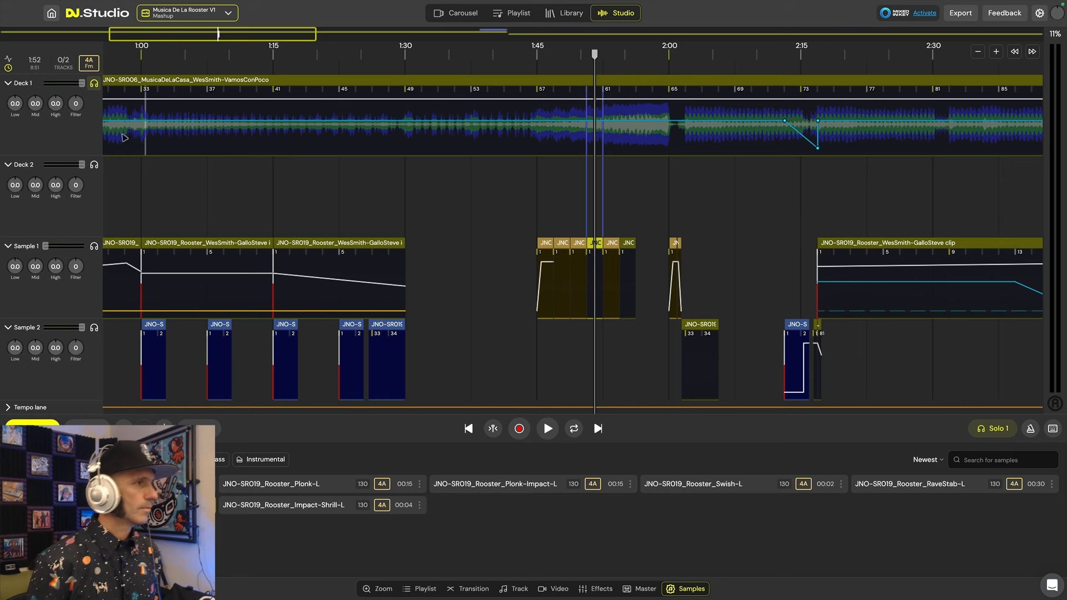
# - Turn off the Deck 1 solo and listen from 1:44 to 2:00 with the six short Sample 1 clips included
pyautogui.click(94, 83)
pyautogui.click(523, 121)
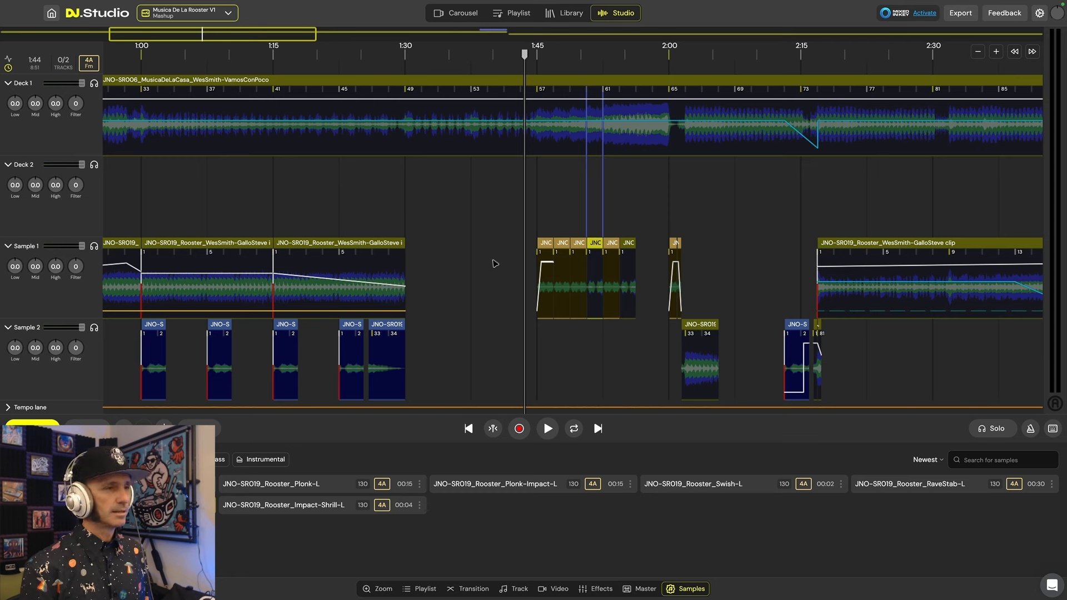
pyautogui.press('space')
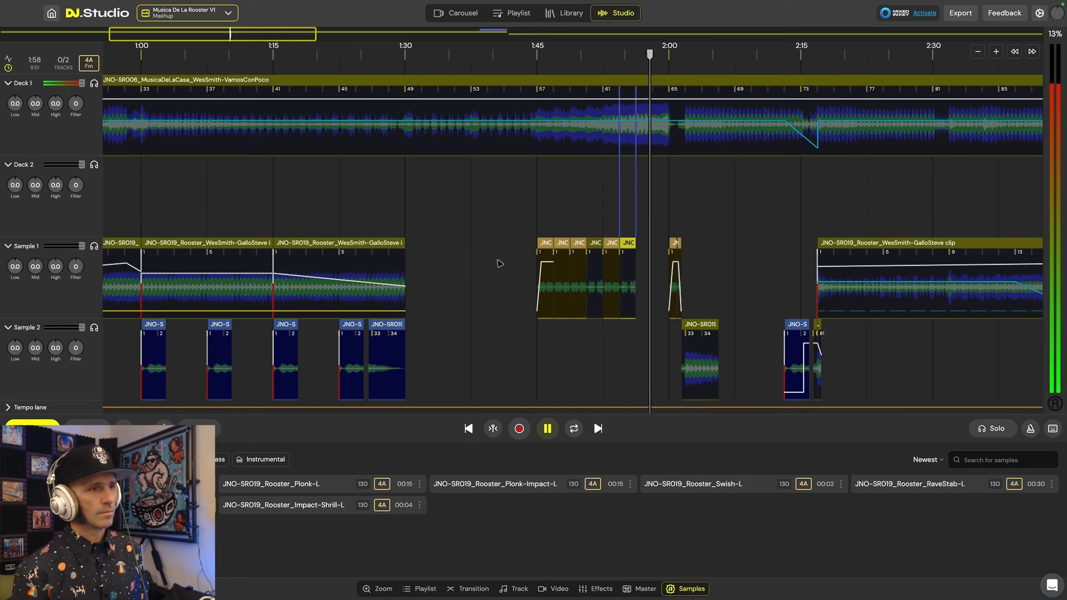
pyautogui.press('space')
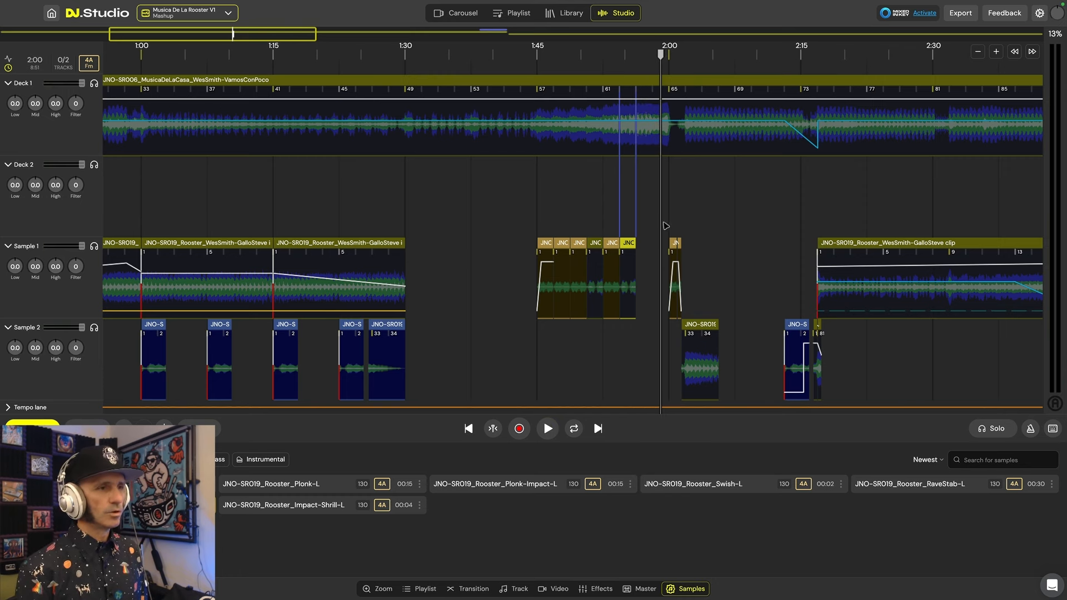
# - Solo Deck 1 and listen to the track's break alone from just before 2:00 to about 2:01
pyautogui.scroll(5, 662, 232)
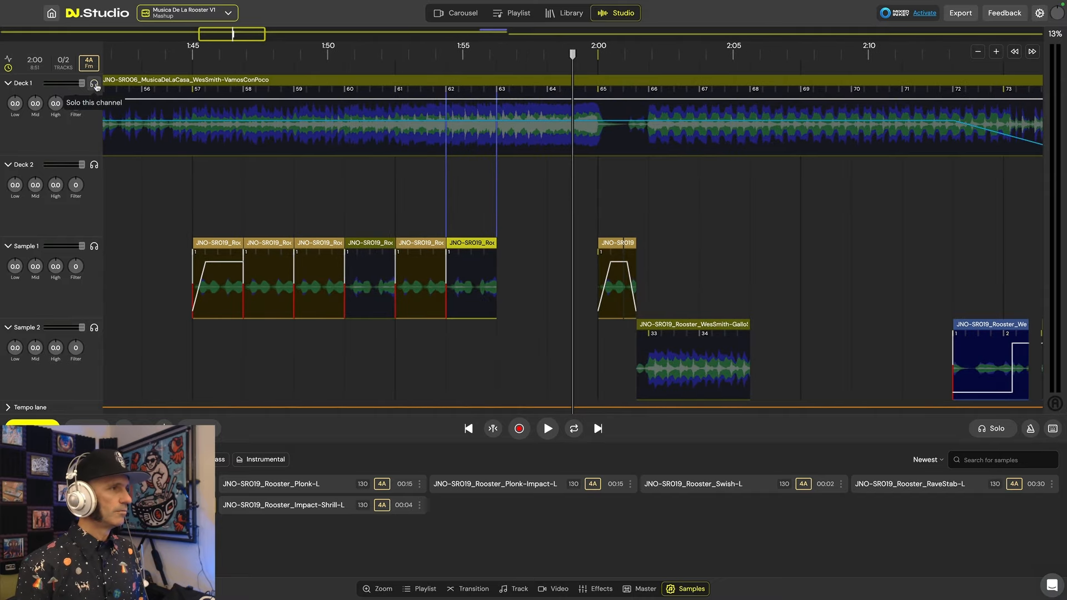
pyautogui.click(94, 83)
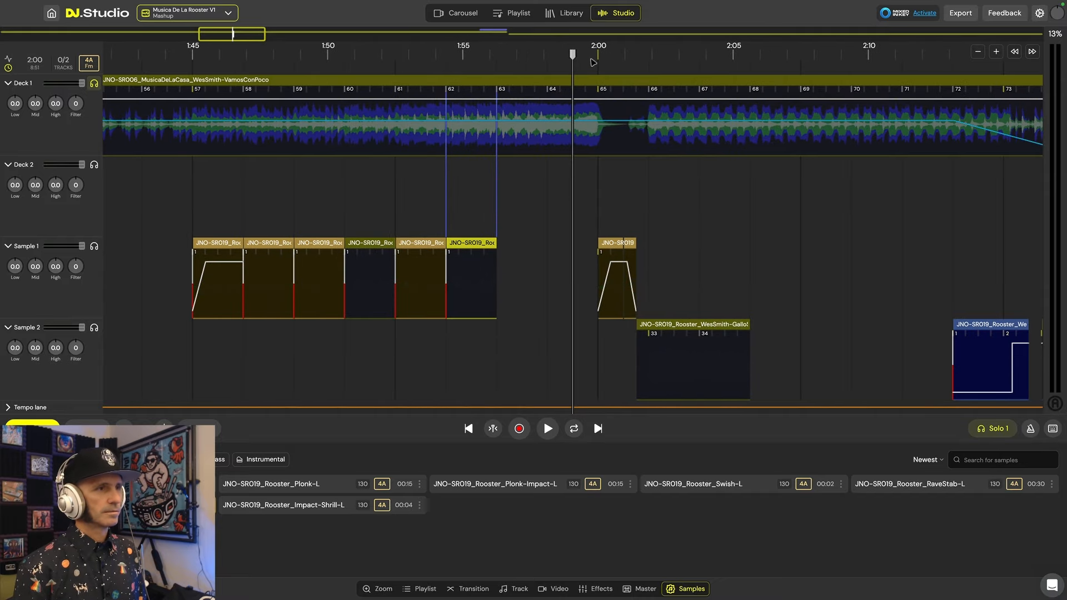
pyautogui.click(592, 62)
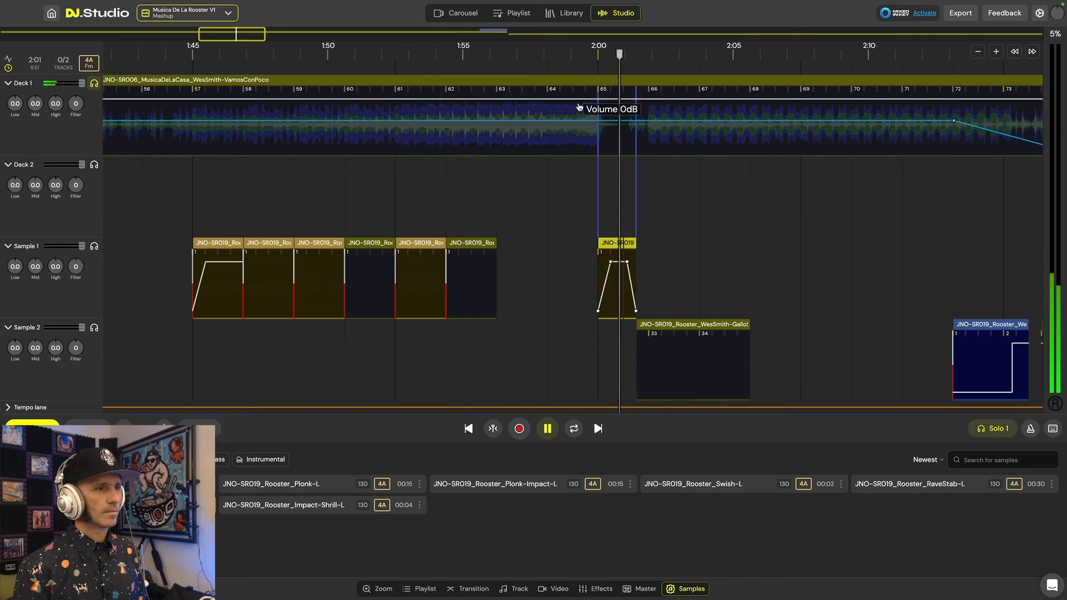
pyautogui.press('space')
# - Turn off the Deck 1 solo and listen from about 1:56 to 2:03 with the Sample 1 and Sample 2 clips around the break
pyautogui.click(561, 63)
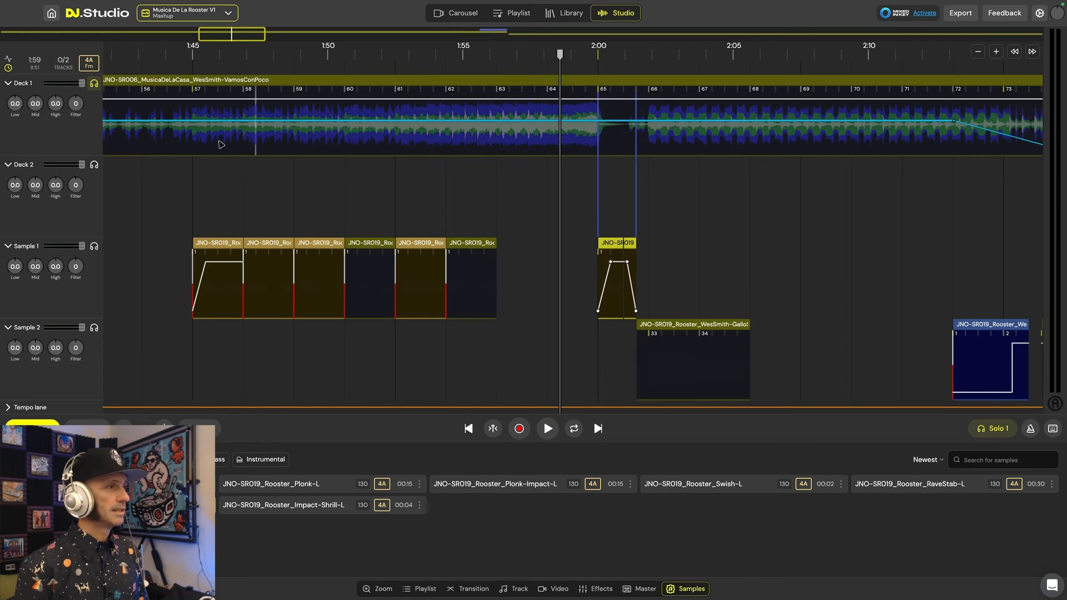
pyautogui.click(94, 84)
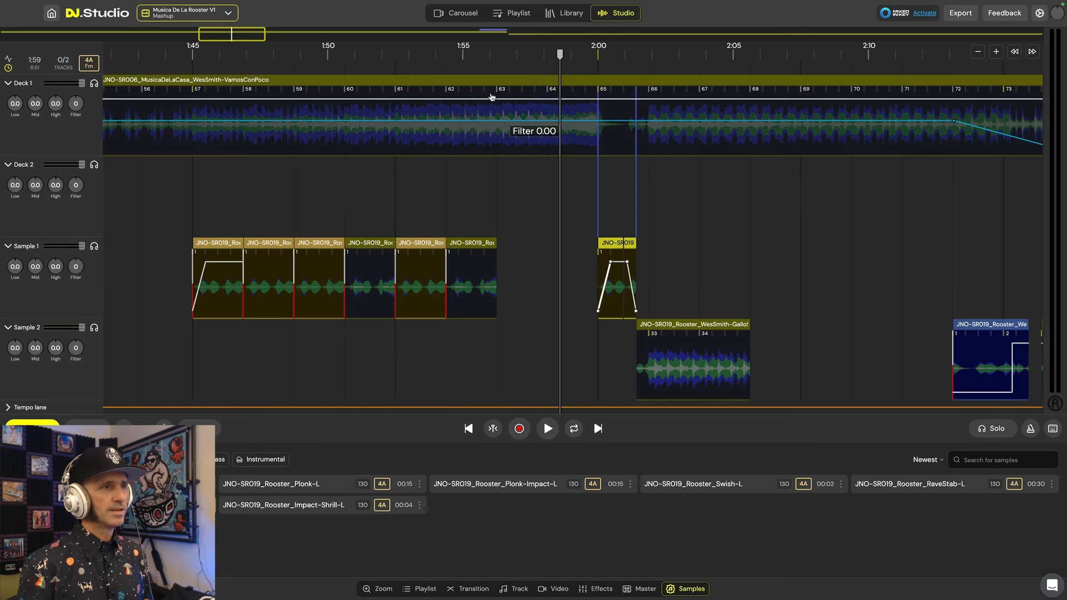
pyautogui.click(499, 66)
pyautogui.press('space')
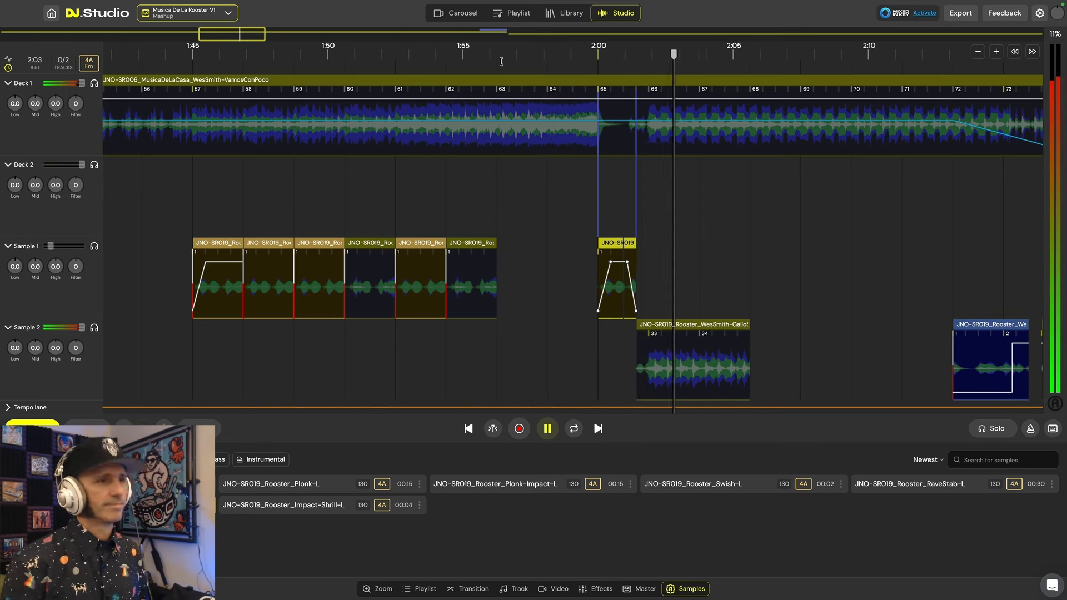
pyautogui.press('space')
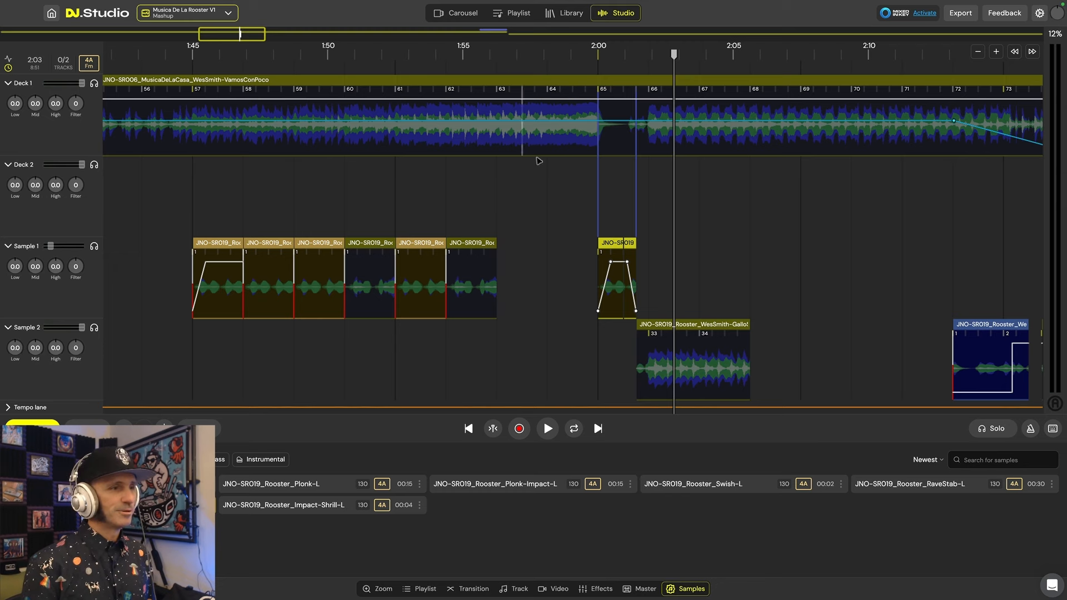
# - Replay the full mix from 1:55 to 1:58, where the last short Sample 1 clip of the build-up ends
pyautogui.scroll(-3, 579, 256)
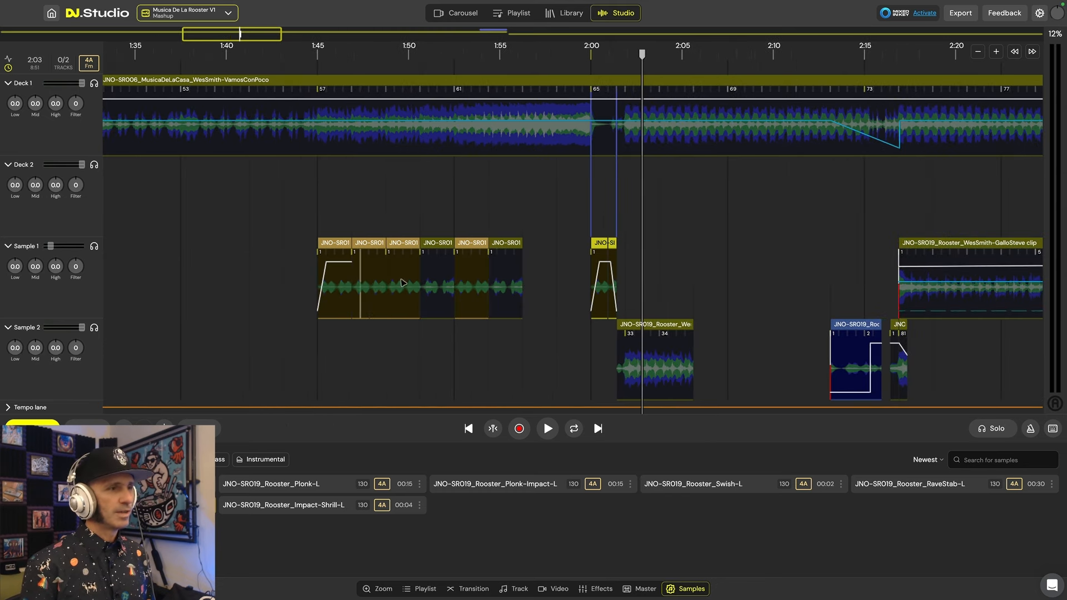
pyautogui.hscroll(2, 543, 298)
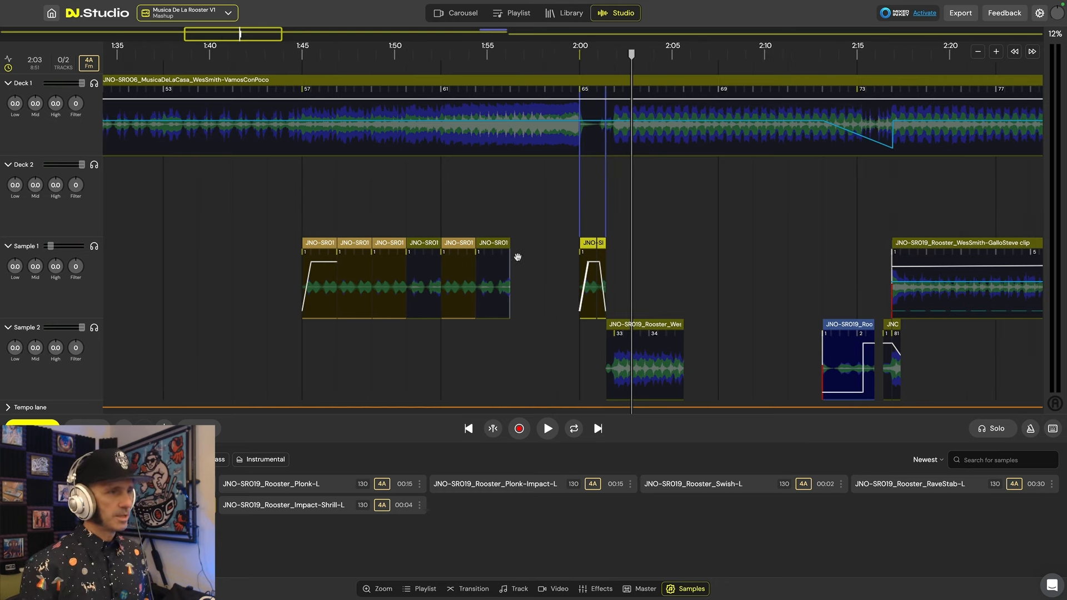
pyautogui.moveTo(502, 101)
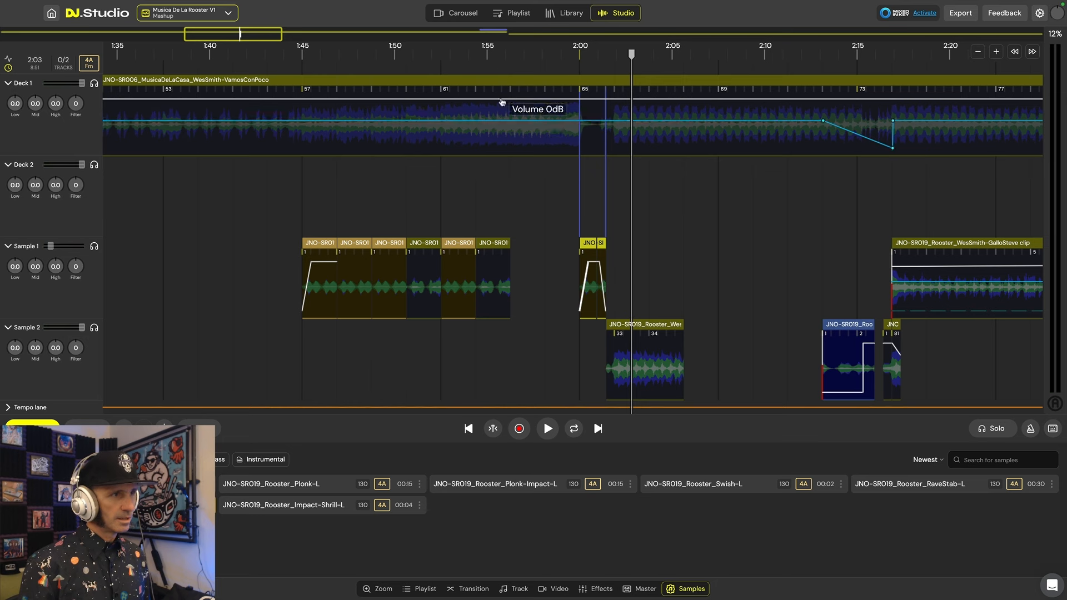
pyautogui.click(494, 56)
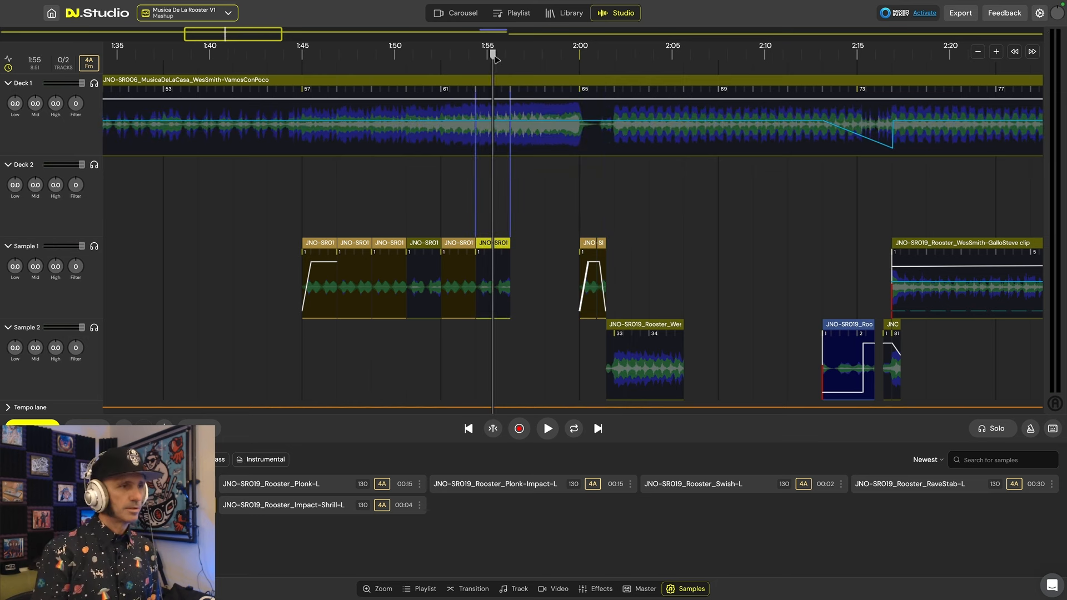
pyautogui.press('space')
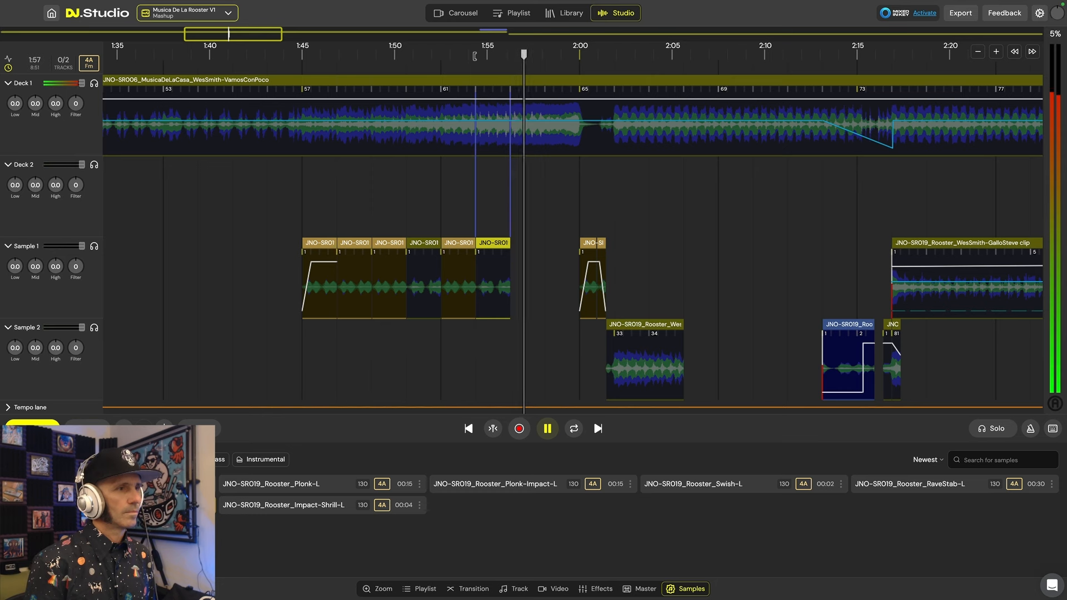
pyautogui.press('space')
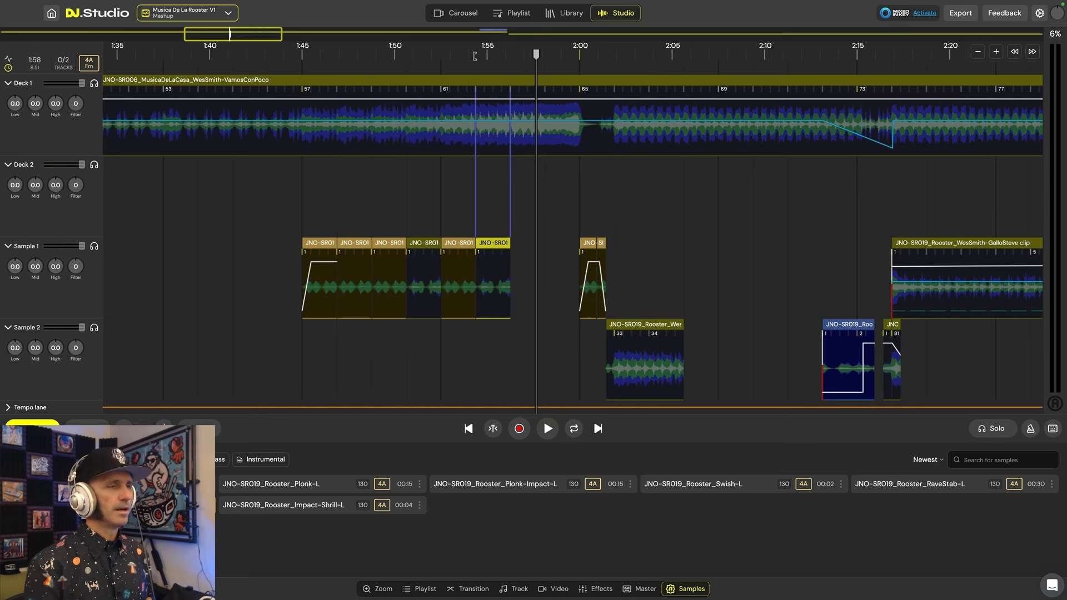
# - Replay the full mix from 1:52 to 1:58 to hear the last two Sample 1 clips of the build-up drop out
pyautogui.click(451, 58)
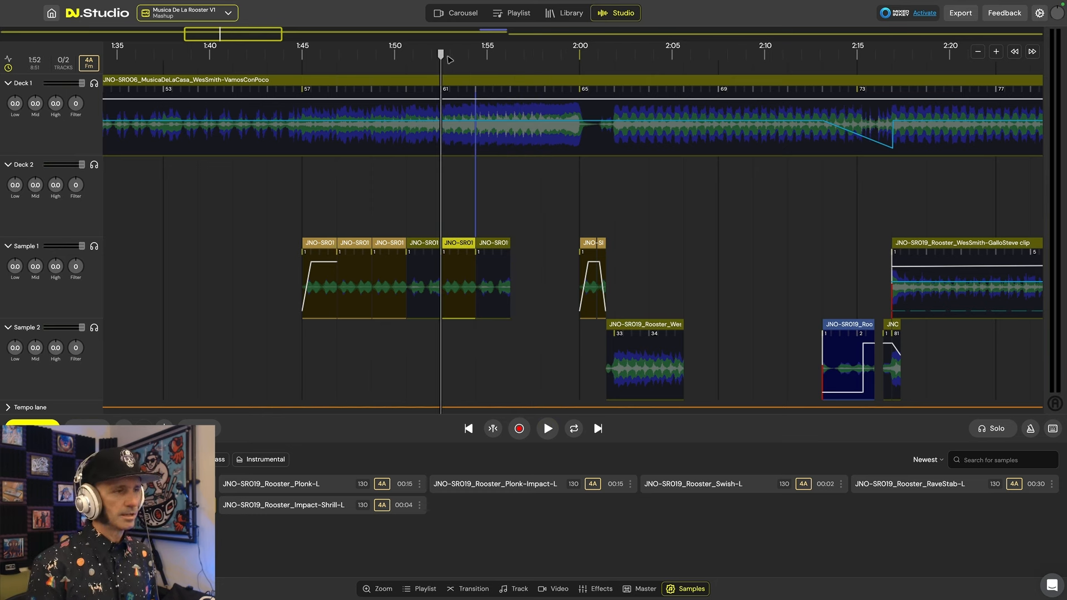
pyautogui.press('space')
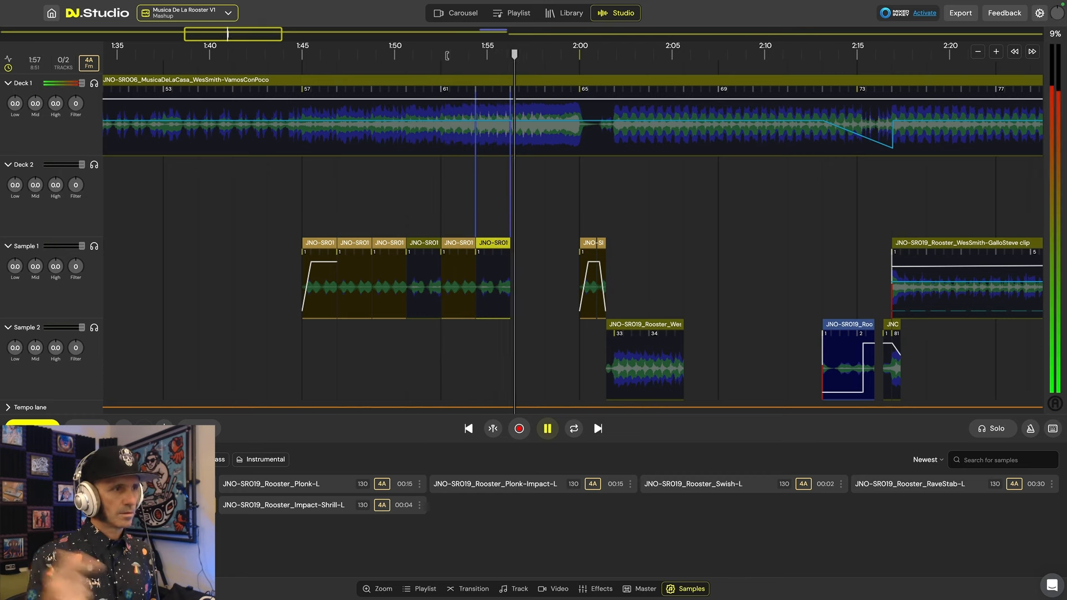
pyautogui.press('space')
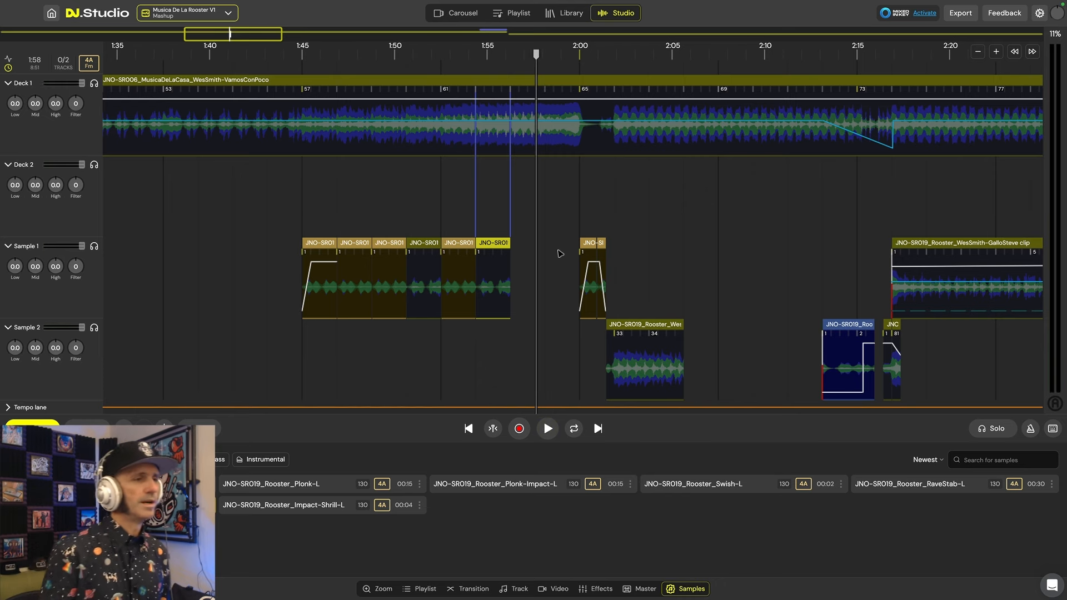
# - Solo Deck 1 and listen to the track alone from 2:01 to 2:04, just after the break
pyautogui.scroll(1, 555, 260)
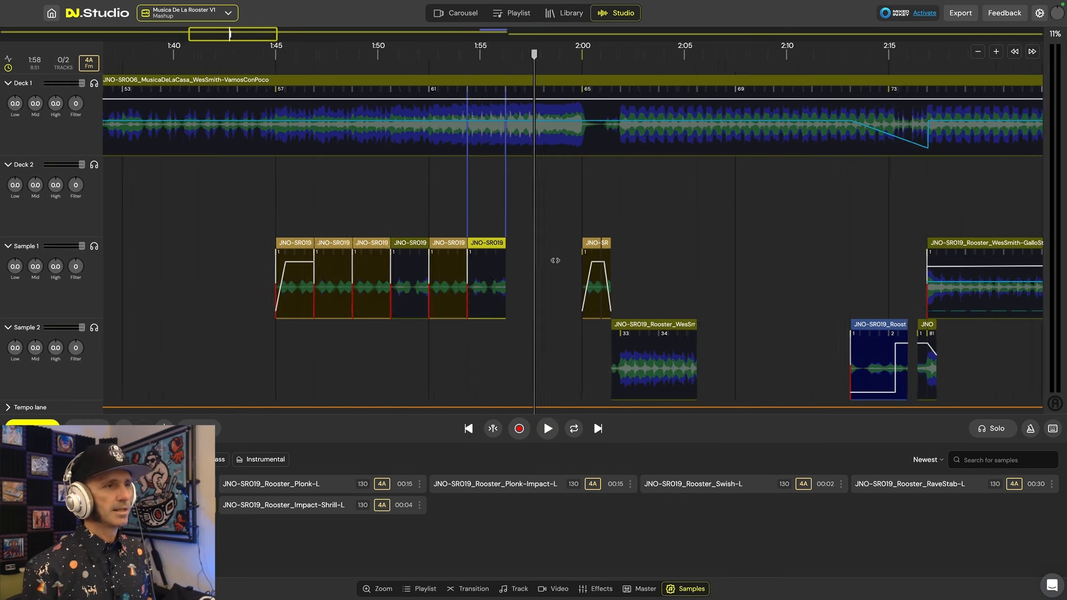
pyautogui.scroll(-1, 554, 260)
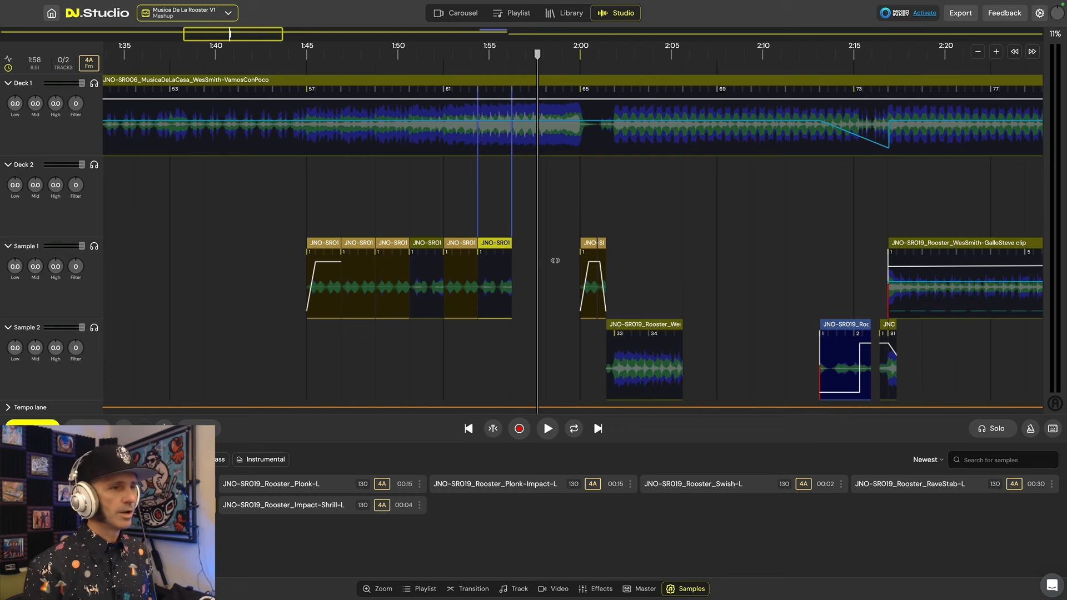
pyautogui.scroll(-1, 555, 260)
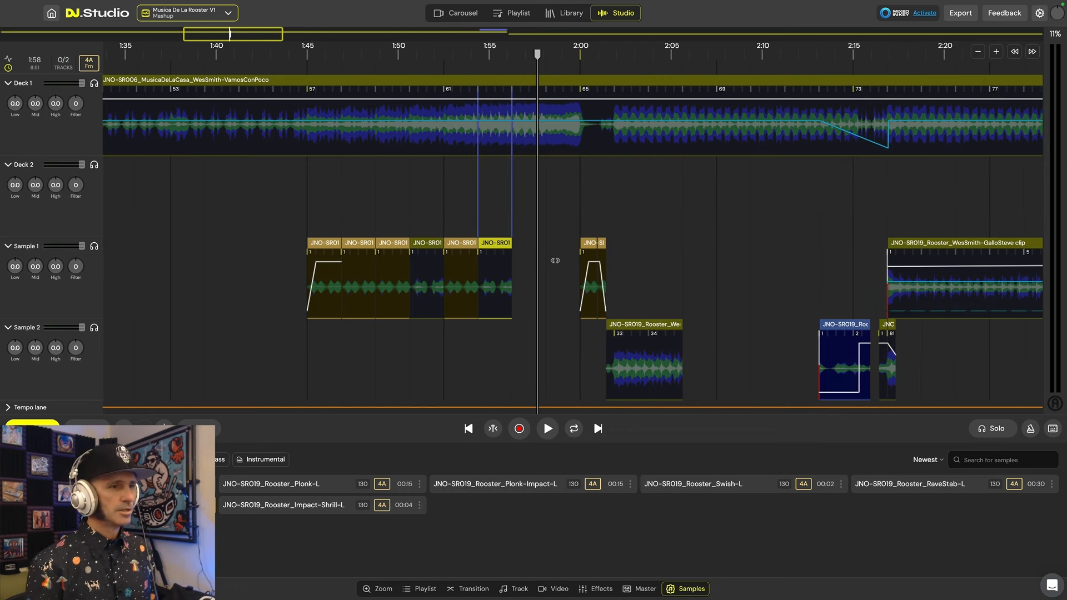
pyautogui.click(606, 80)
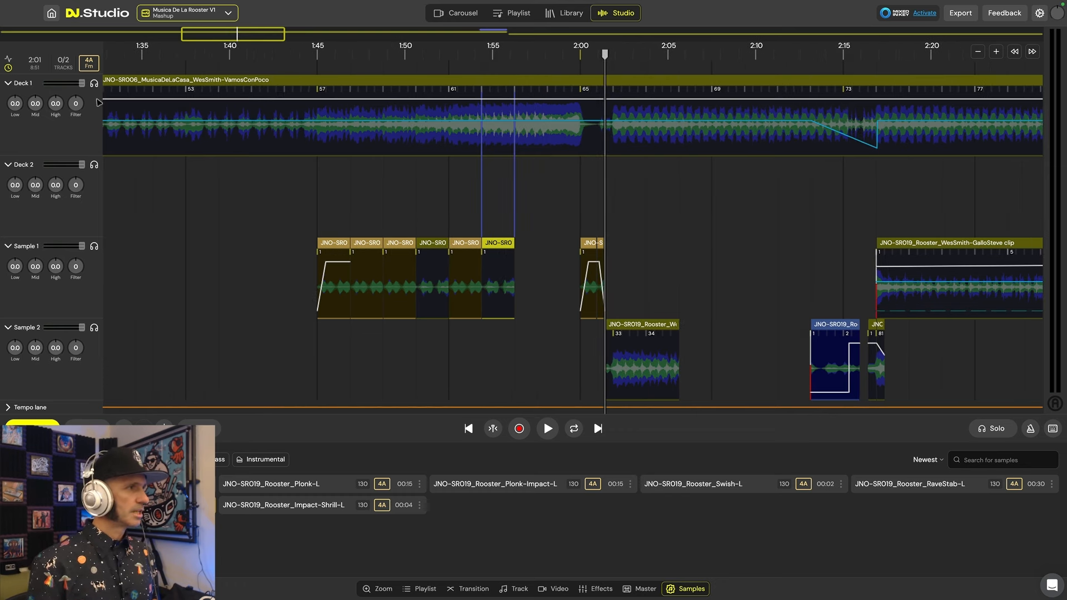
pyautogui.click(94, 83)
pyautogui.press('space')
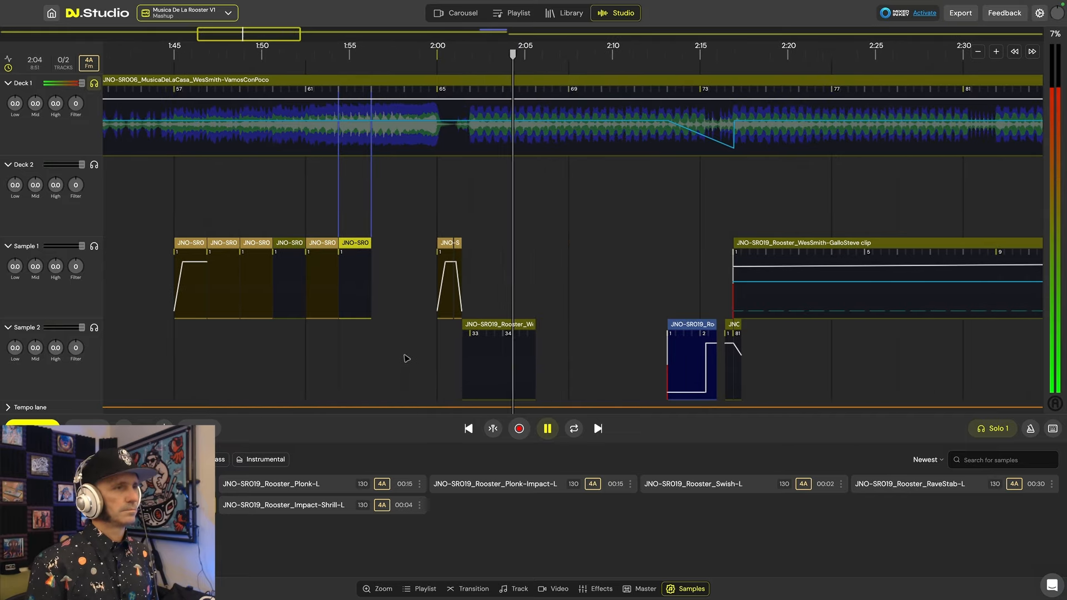
pyautogui.press('space')
# - Turn off the Deck 1 solo and replay 2:01 to 2:05 with the Sample 2 clip after the break
pyautogui.click(453, 75)
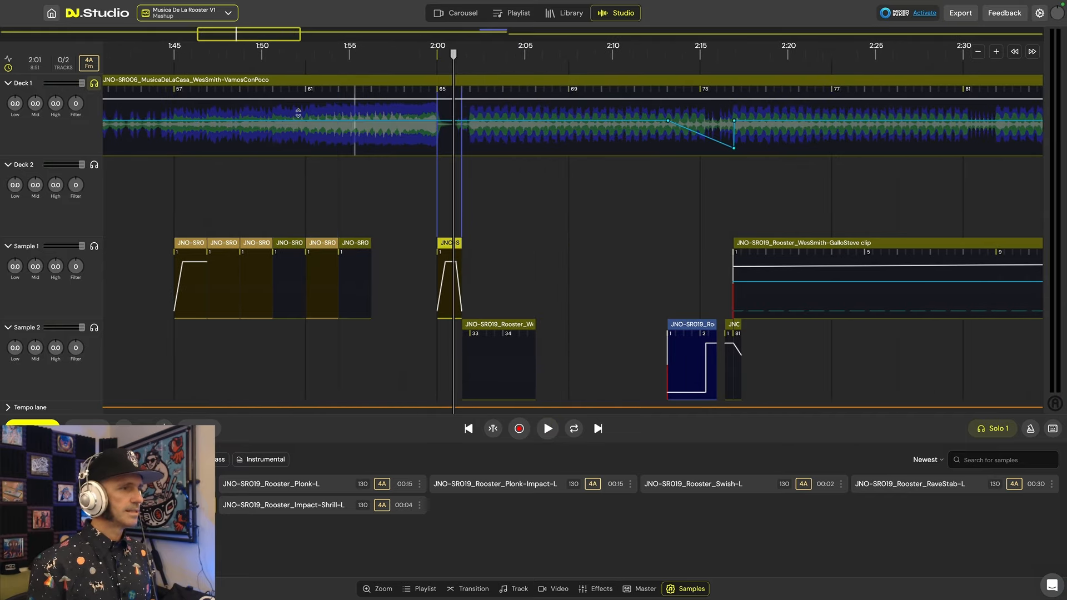
pyautogui.click(94, 83)
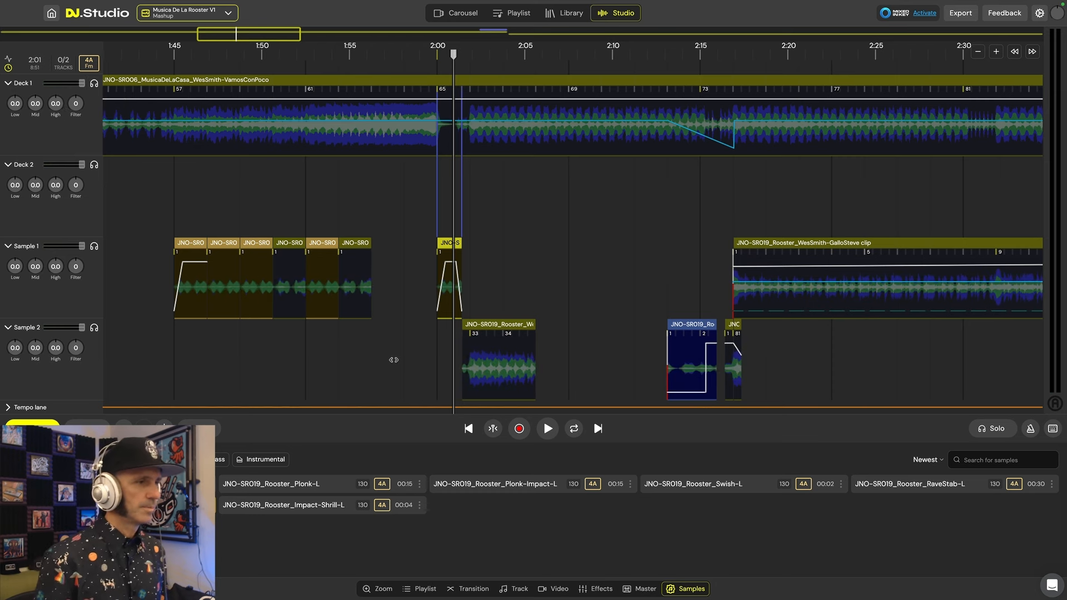
pyautogui.press('space')
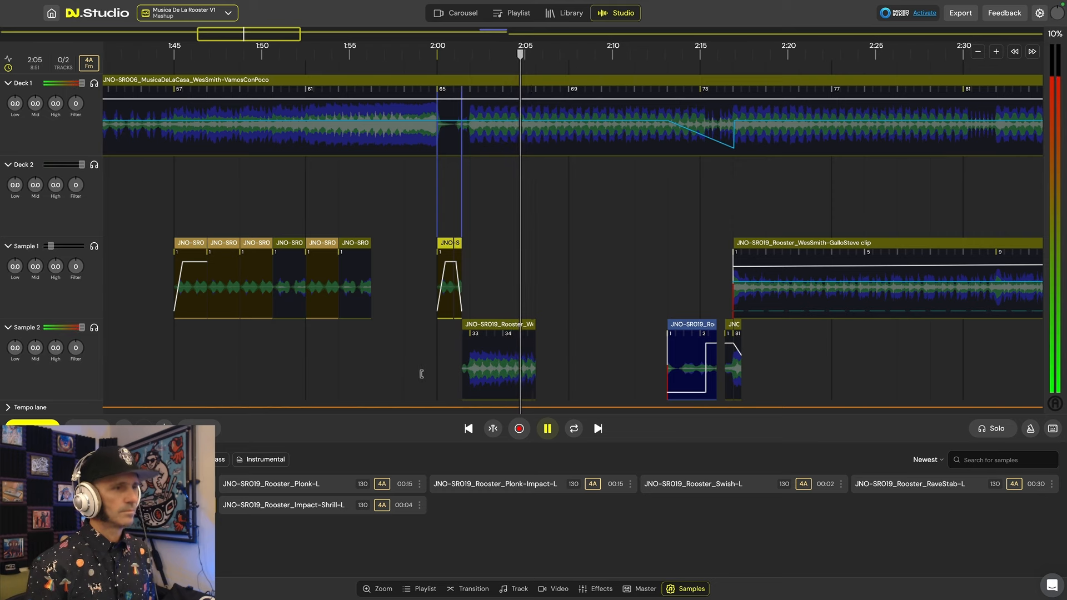
pyautogui.press('space')
# - Solo Deck 1 and listen to its filter sweep alone from 2:13 to 2:18
pyautogui.hscroll(5, 611, 361)
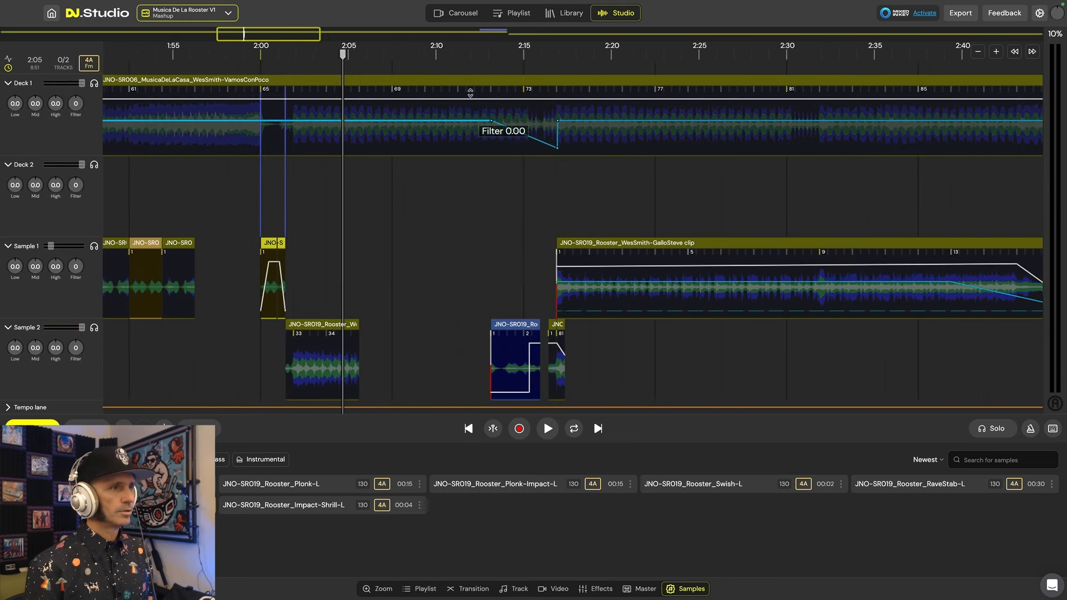
pyautogui.click(490, 67)
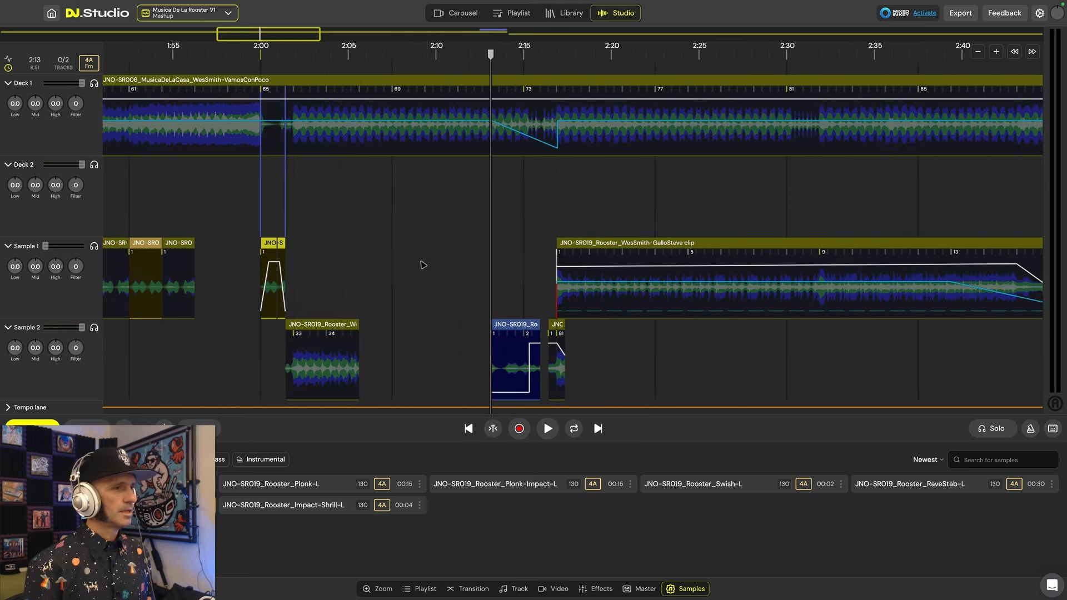
pyautogui.click(93, 83)
pyautogui.press('space')
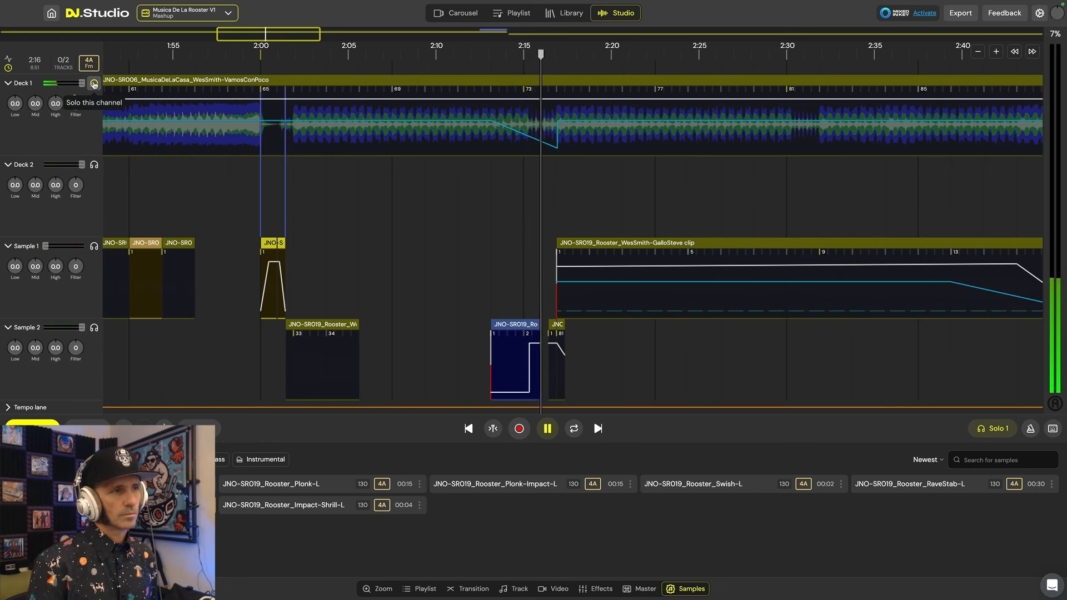
pyautogui.press('space')
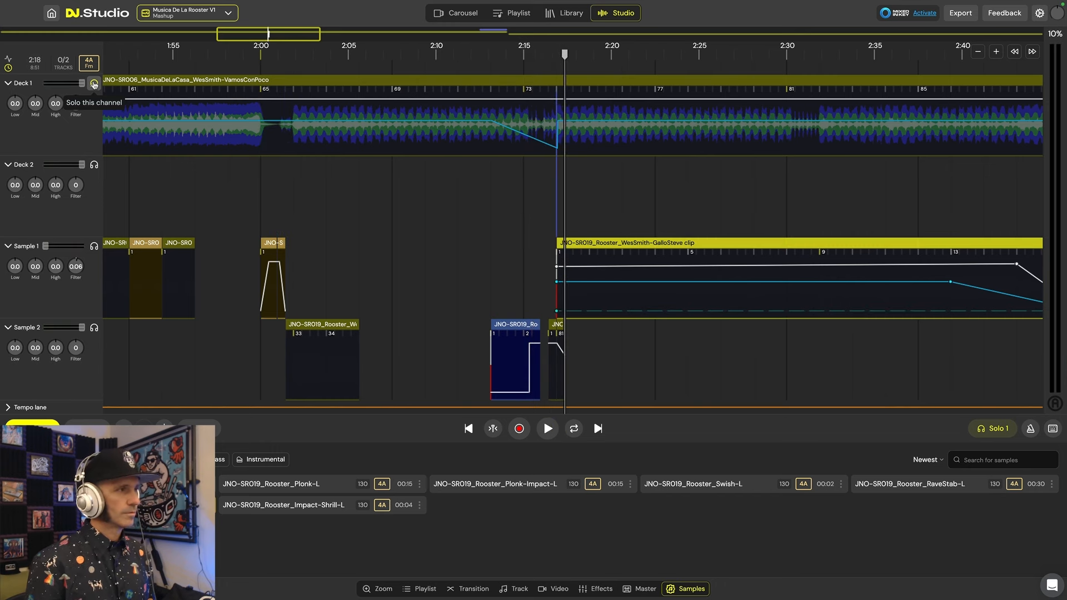
# - Turn off the Deck 1 solo and listen to the full mix from 2:12 to 2:18 with the two short Sample 2 clips
pyautogui.click(94, 84)
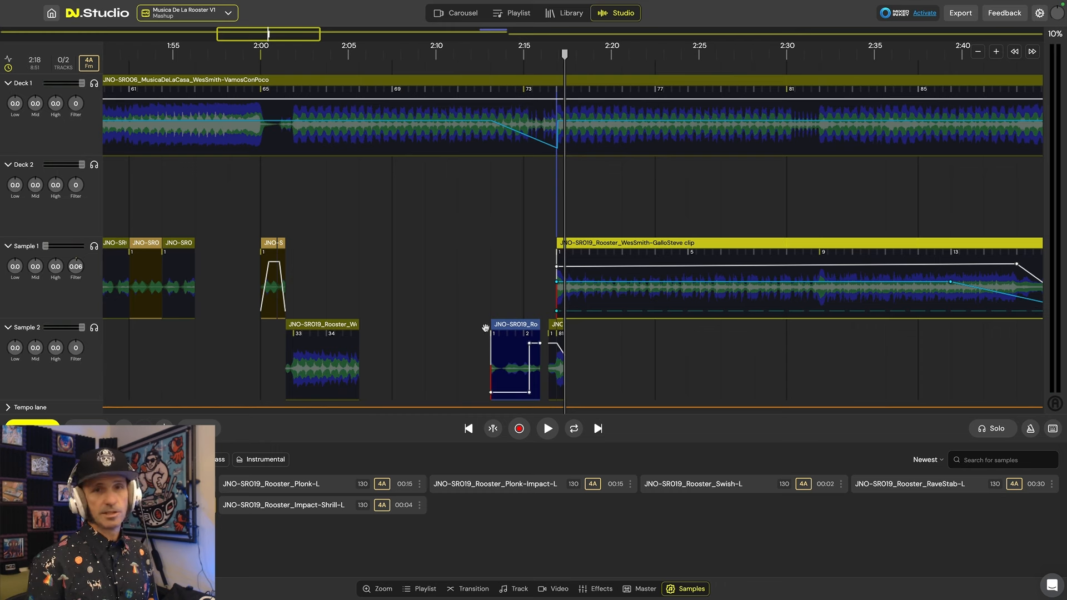
pyautogui.click(476, 57)
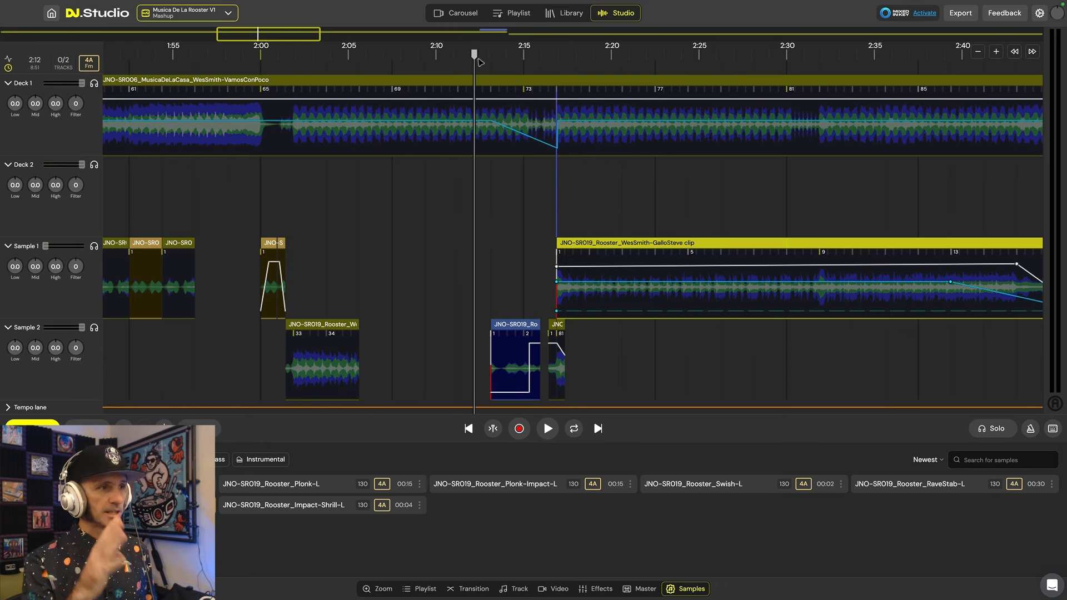
pyautogui.press('space')
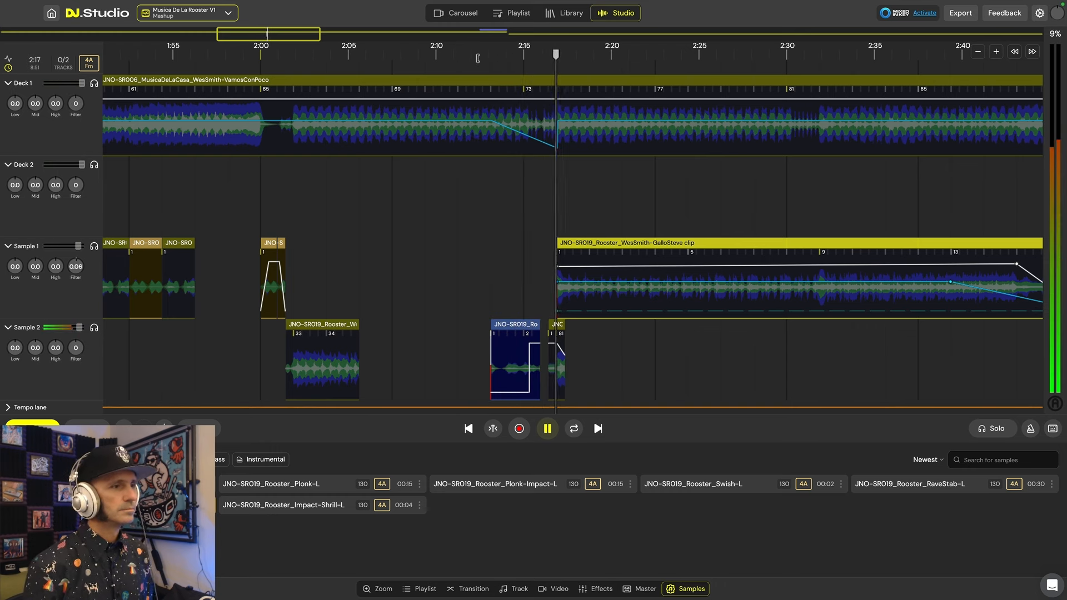
pyautogui.press('space')
# - Solo Deck 1 and listen to the track alone from 2:17 to 2:22, where the long Sample 1 Rooster clip starts
pyautogui.scroll(-5, 507, 227)
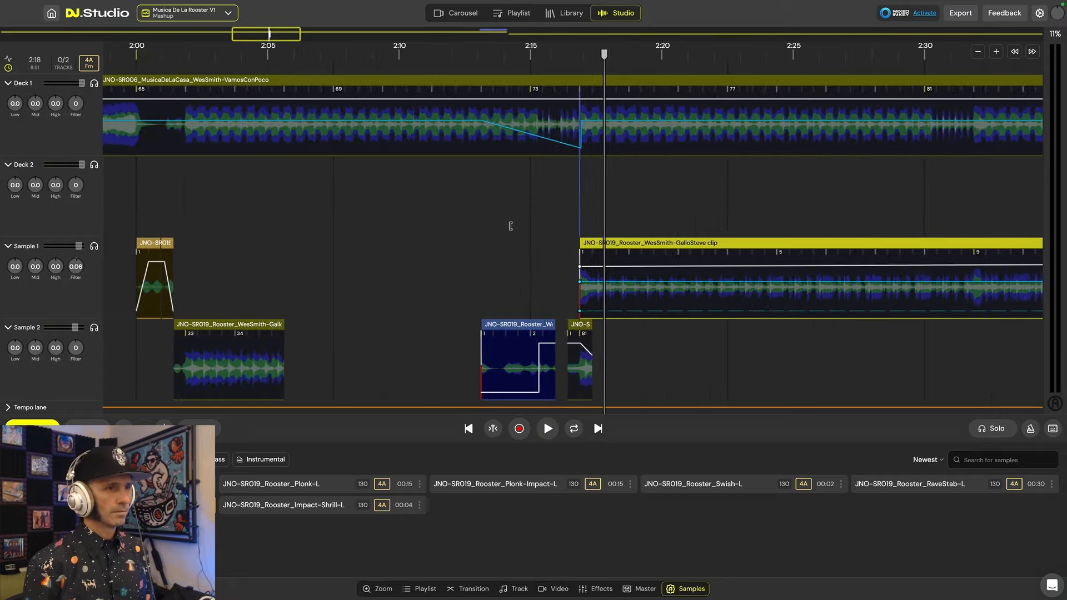
pyautogui.scroll(-5, 643, 216)
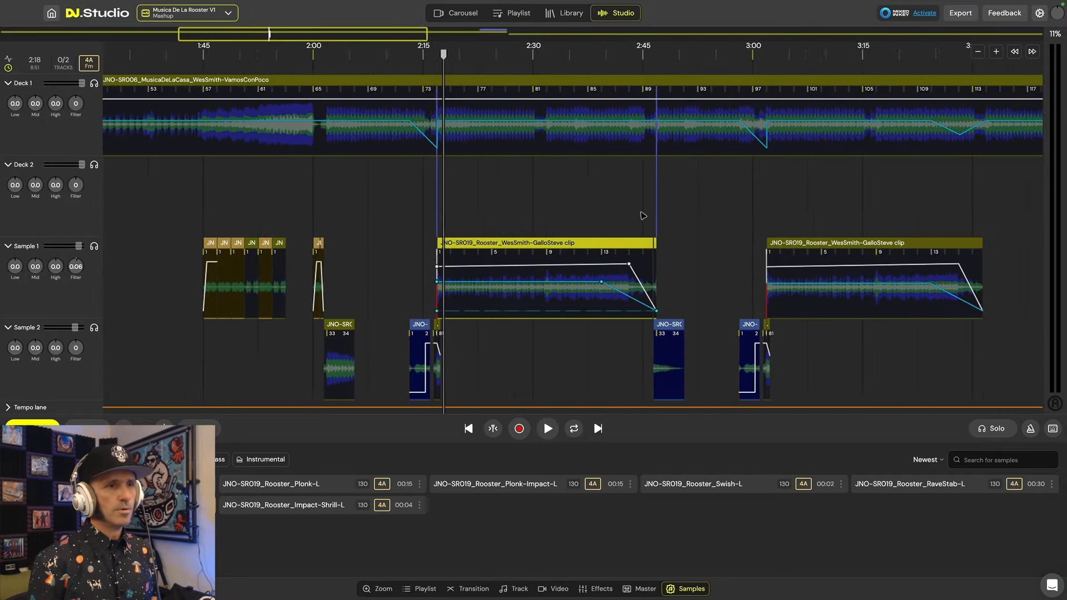
pyautogui.hscroll(5, 642, 215)
pyautogui.hscroll(-5, 512, 195)
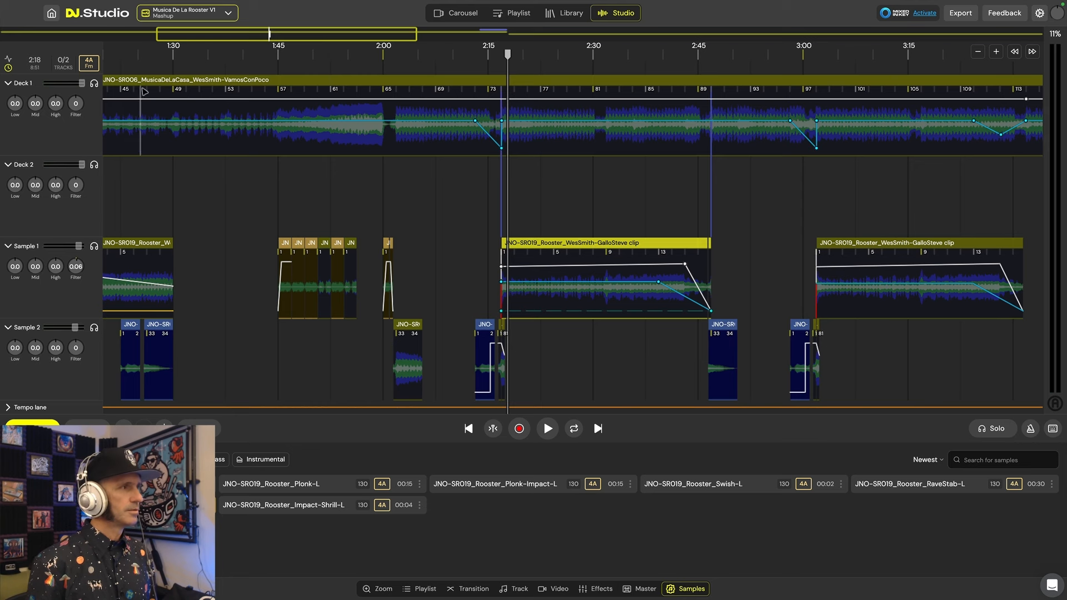
pyautogui.click(93, 83)
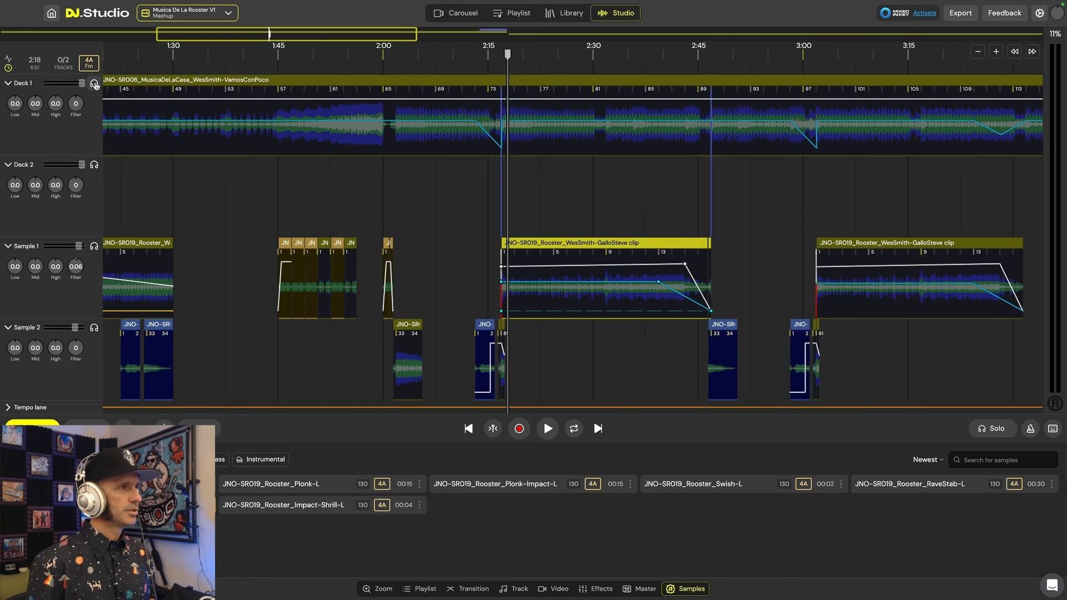
pyautogui.click(500, 56)
pyautogui.press('space')
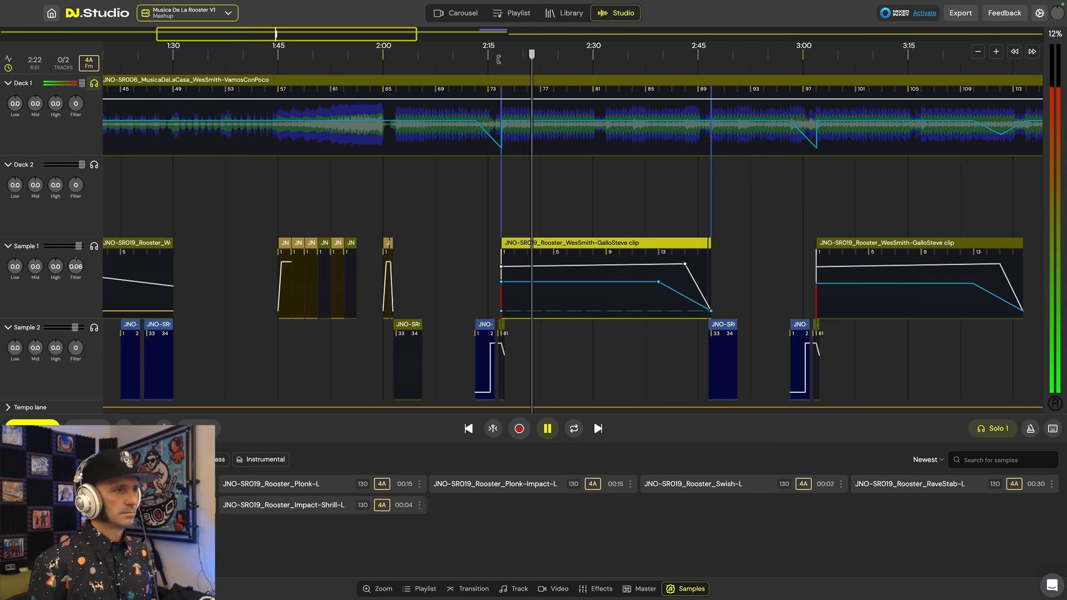
pyautogui.press('space')
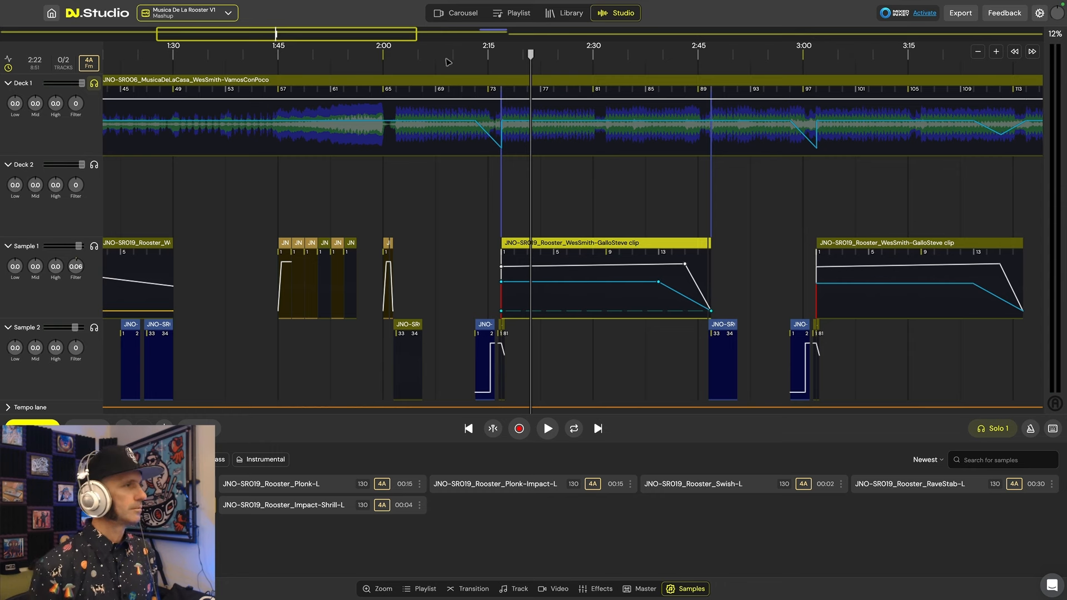
# - Turn off the Deck 1 solo and listen to the full mix from 2:15 to 2:25 with the long Sample 1 Rooster clip
pyautogui.click(94, 84)
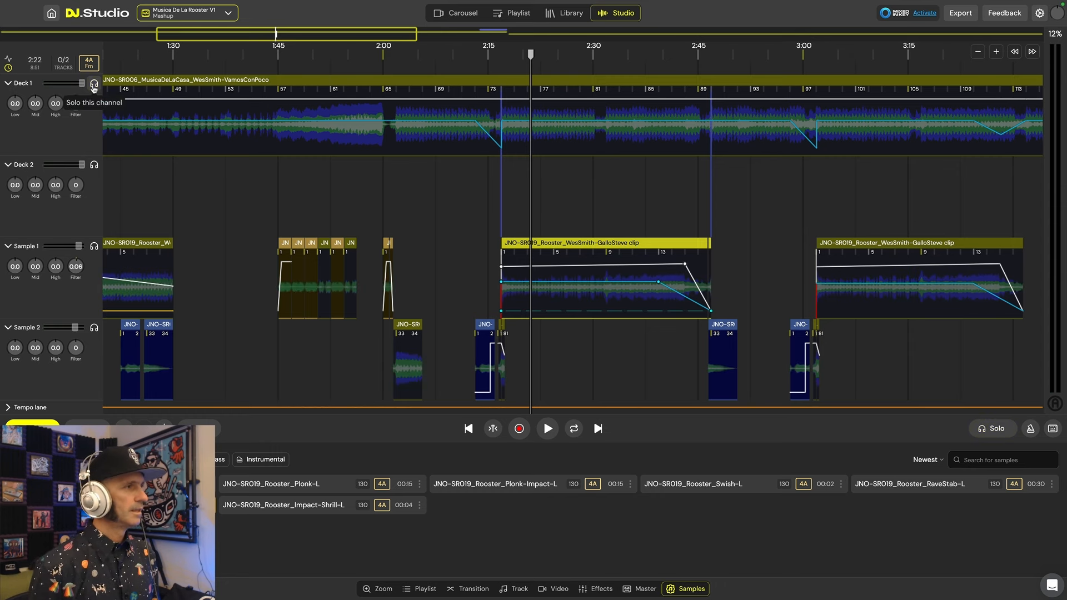
pyautogui.click(488, 71)
pyautogui.press('space')
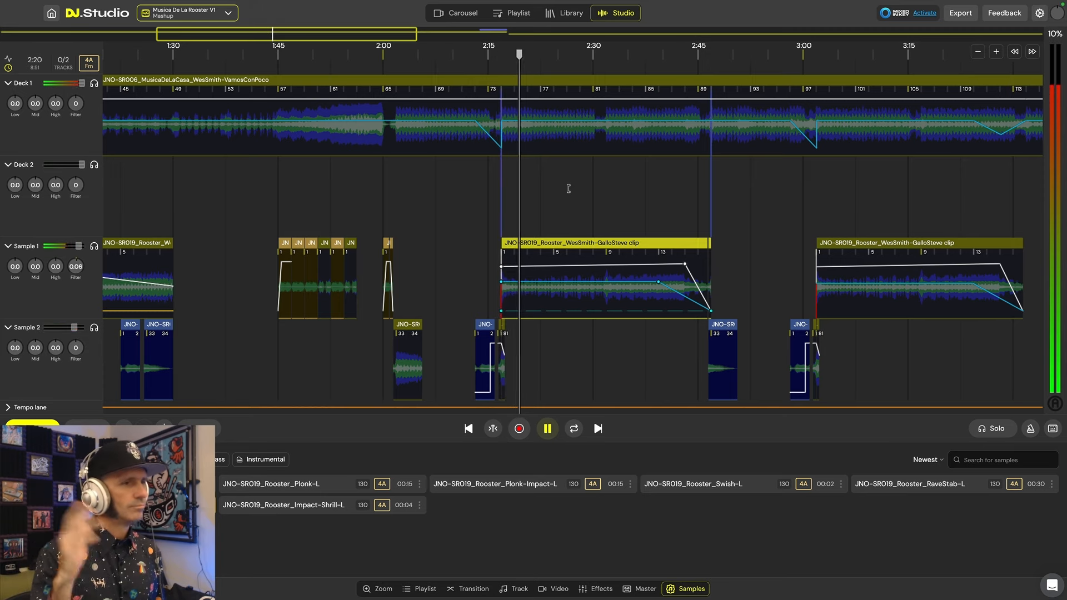
pyautogui.press('space')
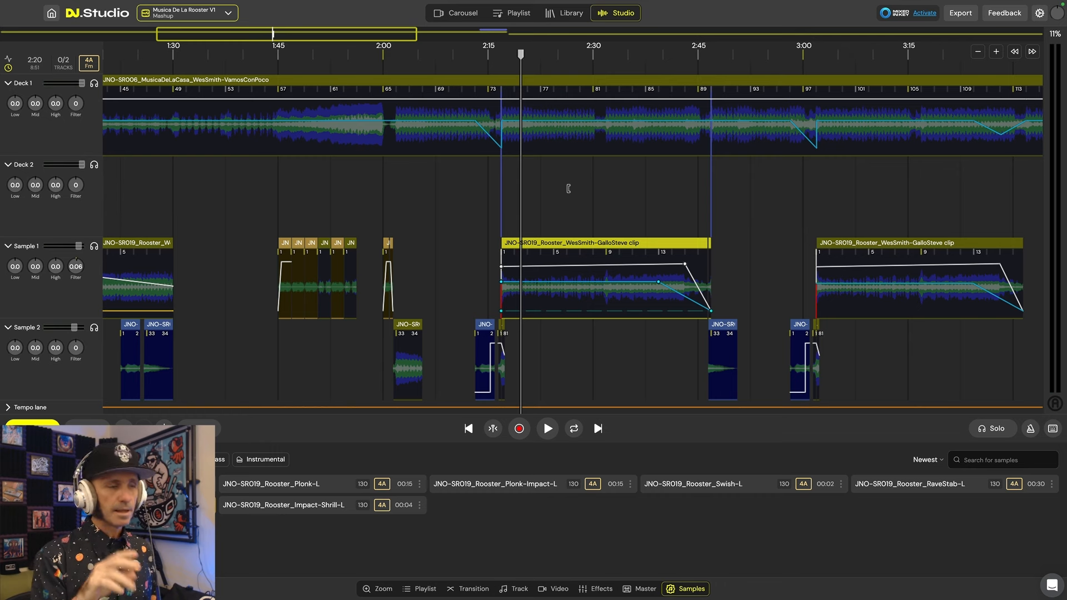
pyautogui.press('space')
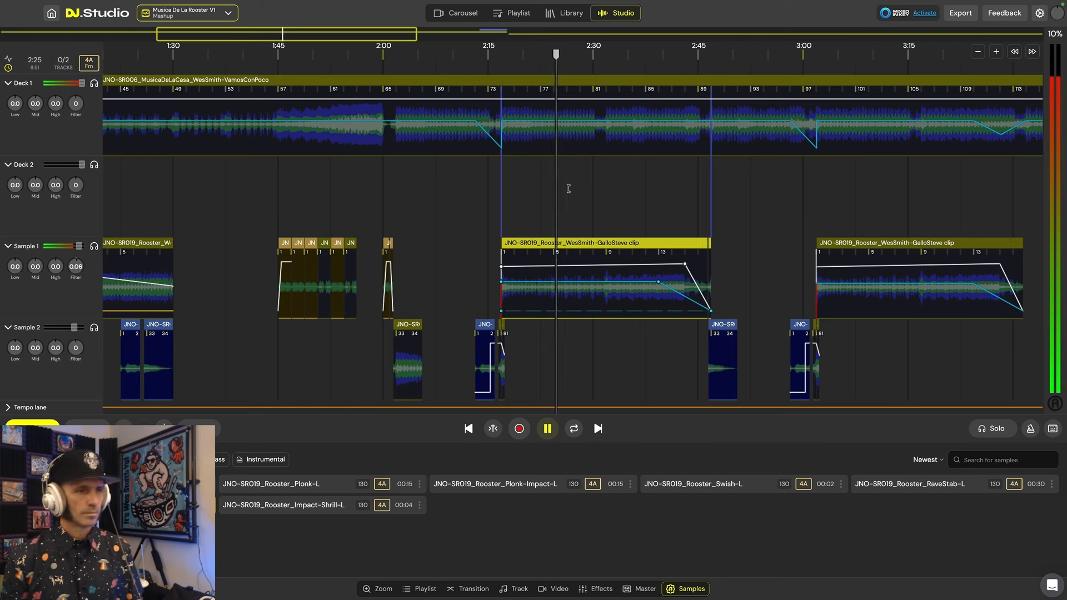
pyautogui.press('space')
# - Go back to the track's intro and listen to the full mix from 0:23 to 0:31 with the first Sample 2 clip
pyautogui.hscroll(5, 626, 212)
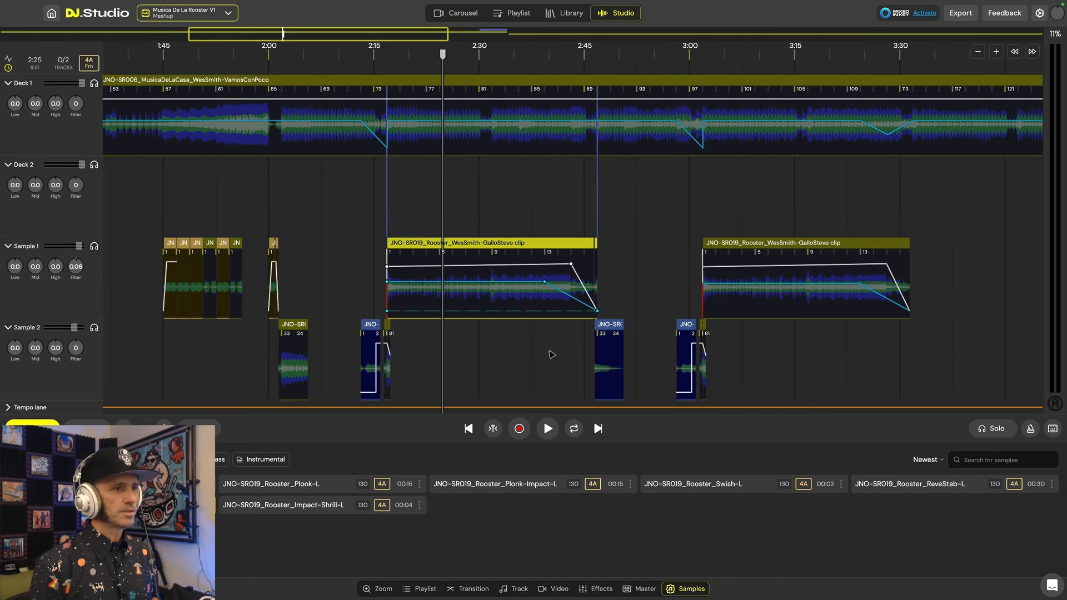
pyautogui.hscroll(5, 550, 356)
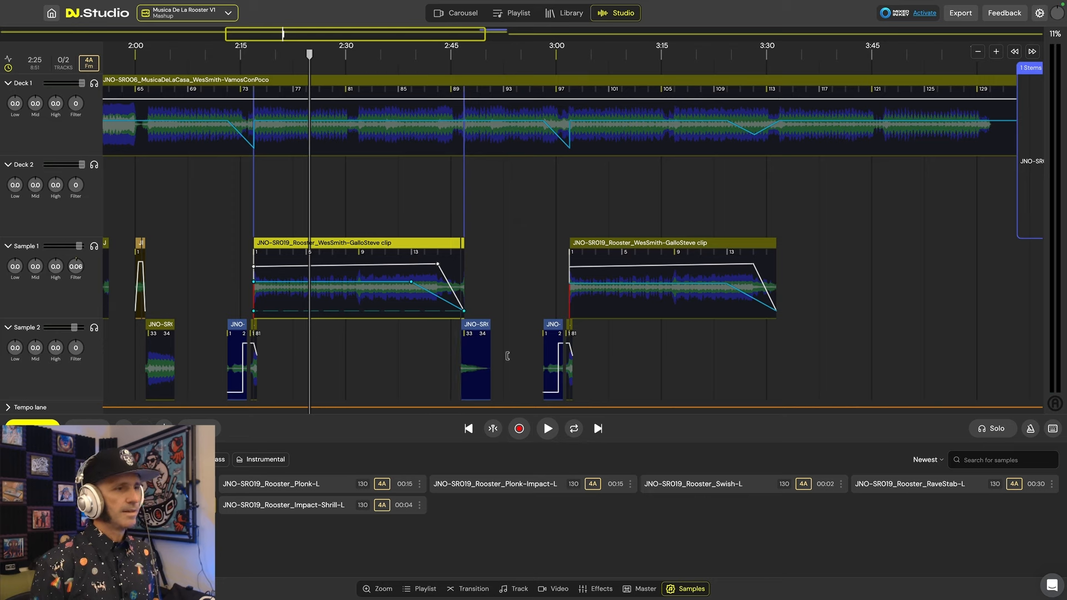
pyautogui.scroll(-2, 715, 367)
pyautogui.scroll(-4, 714, 367)
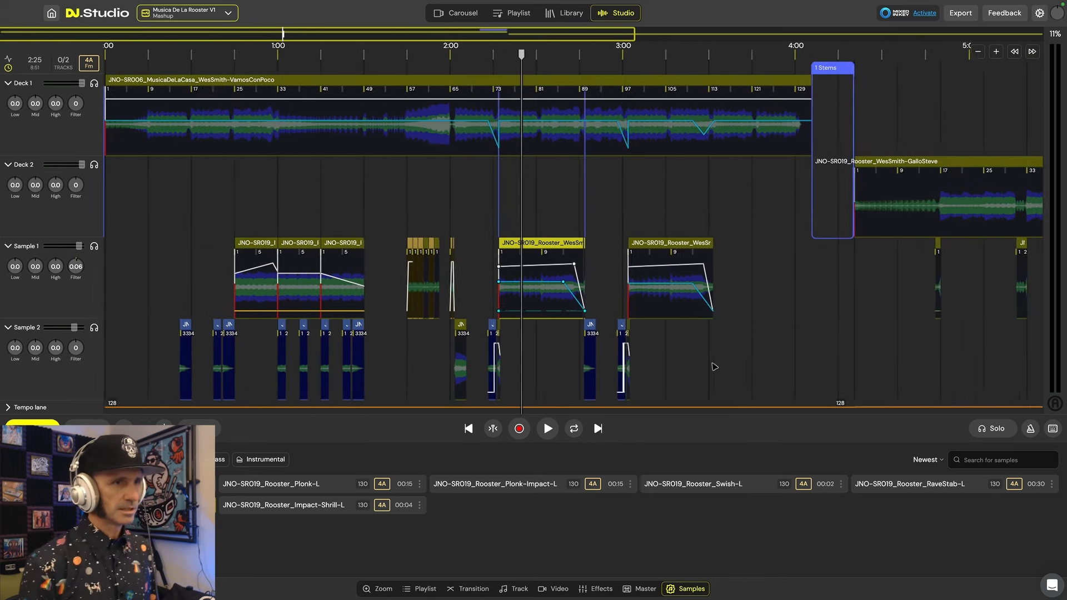
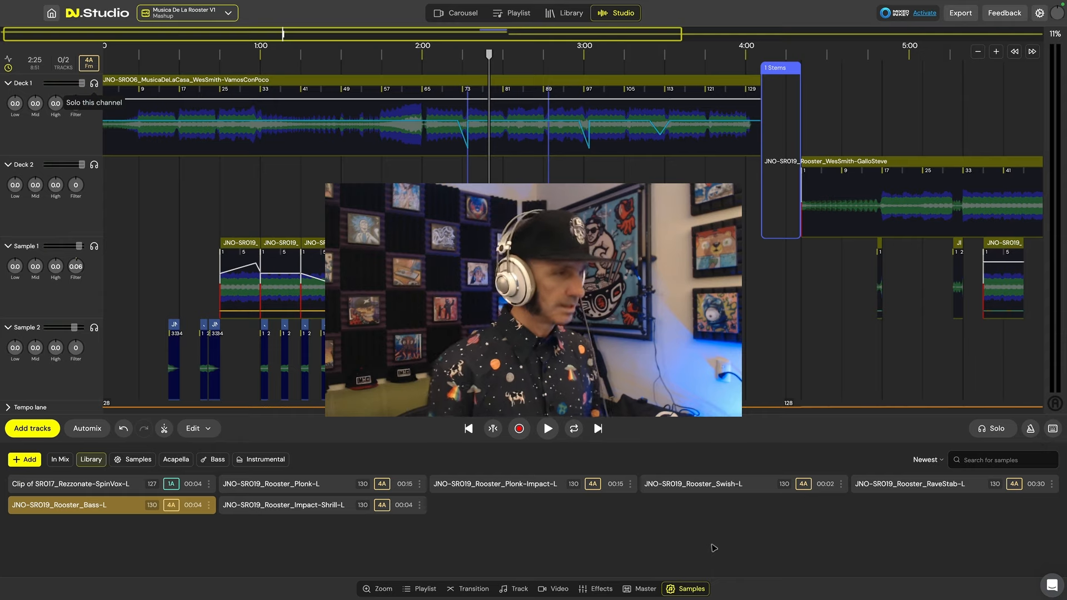
pyautogui.scroll(5, 189, 277)
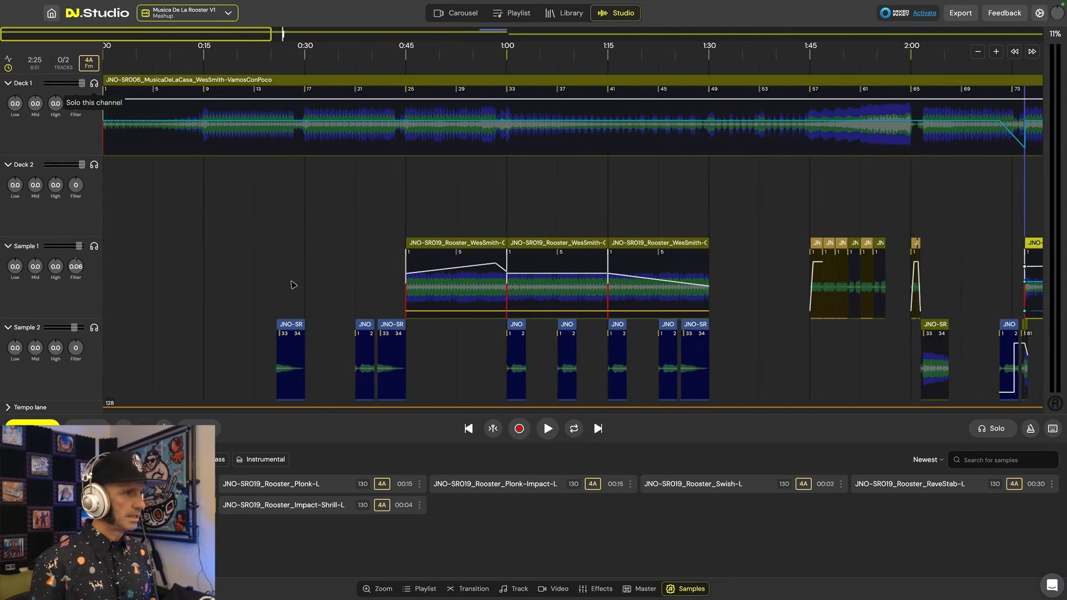
pyautogui.scroll(3, 295, 284)
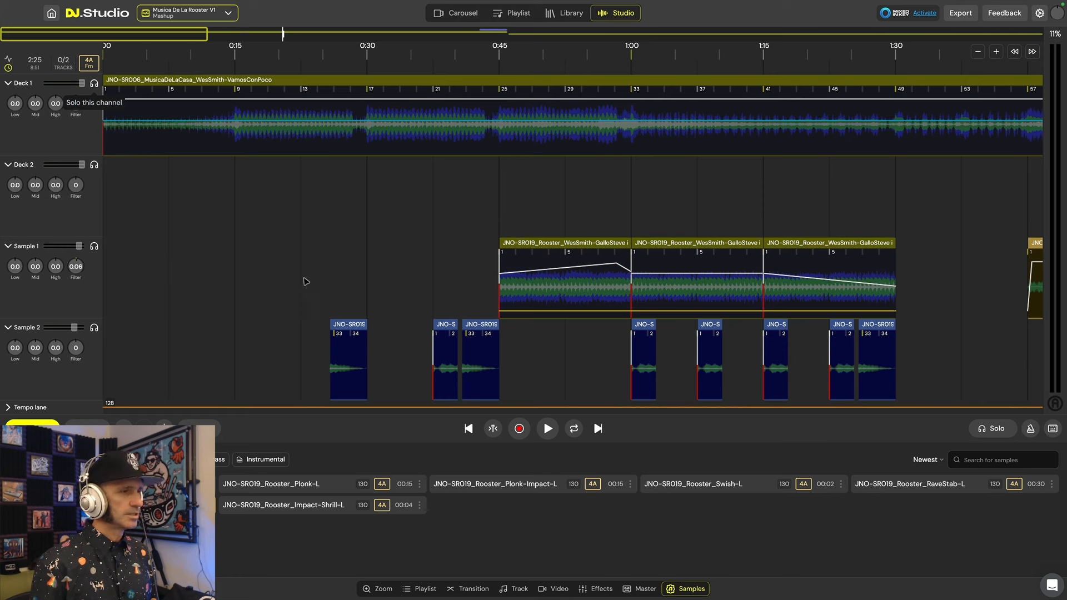
pyautogui.click(305, 241)
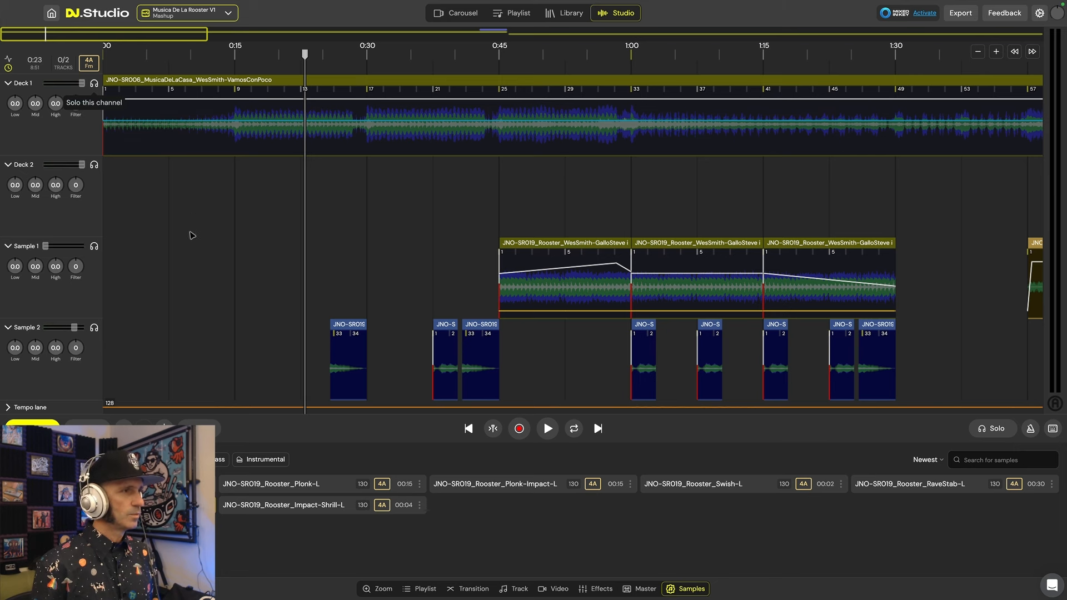
pyautogui.press('space')
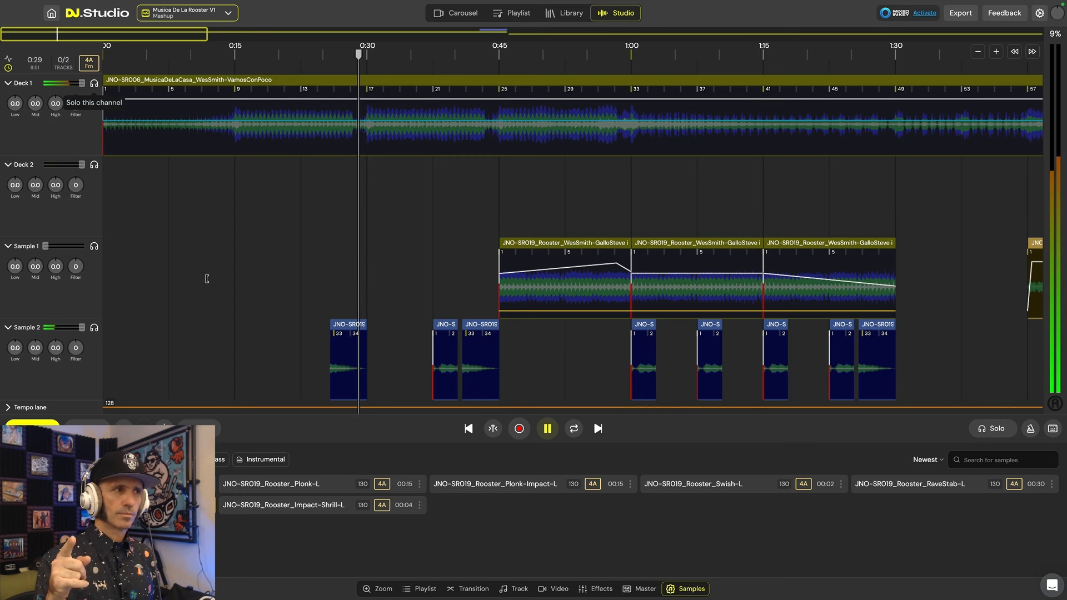
pyautogui.press('space')
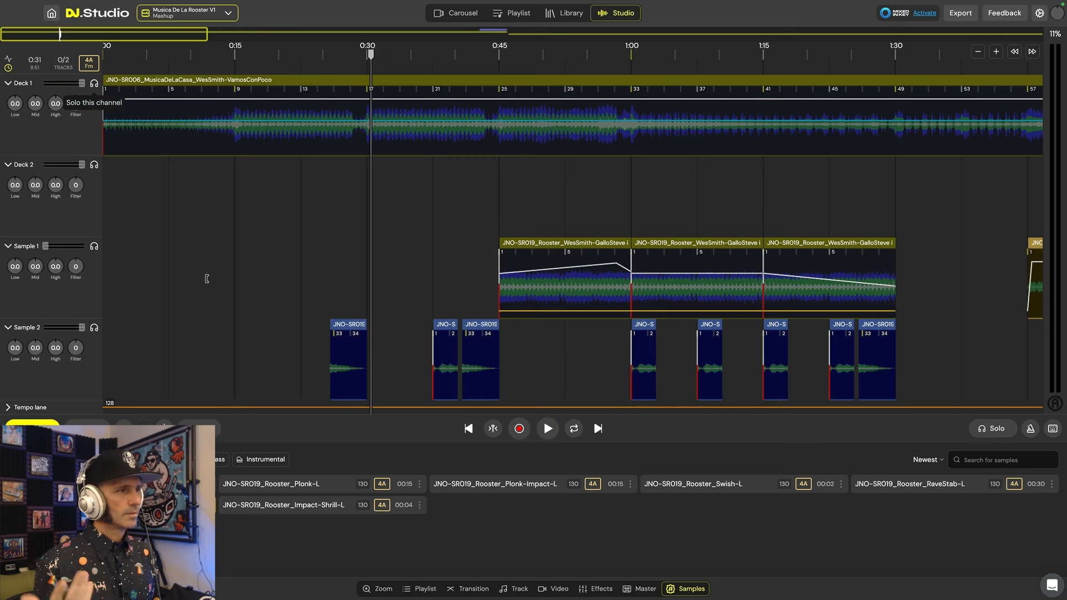
# - Listen to the full mix from about 0:37 to 0:44 with the next two Sample 2 clips
pyautogui.click(434, 215)
pyautogui.press('space')
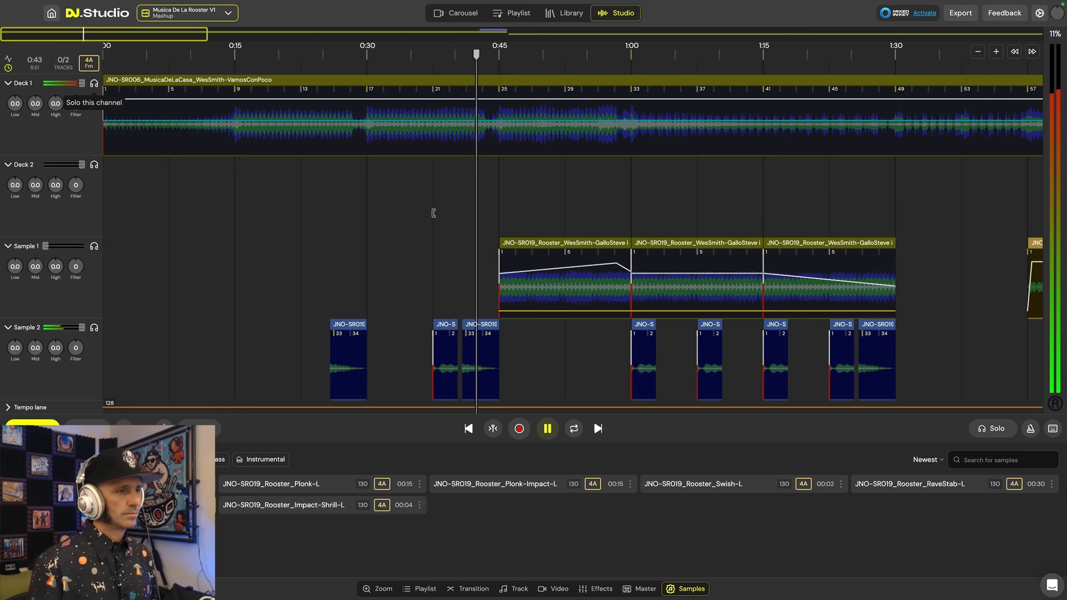
pyautogui.press('space')
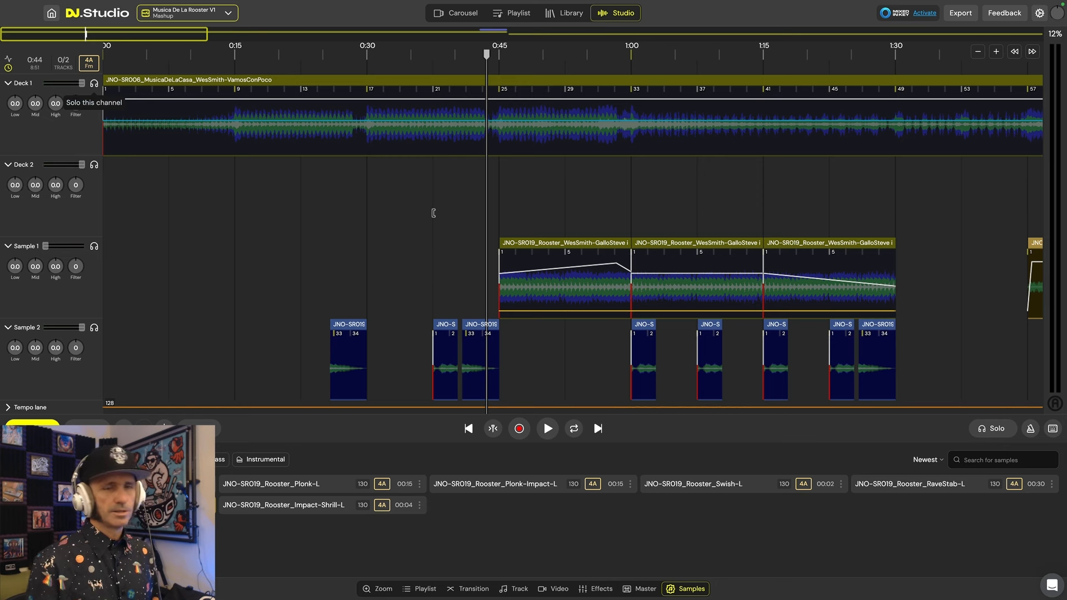
# - Listen to the full mix from 0:45 to 0:52, where the first of three looped Sample 1 Rooster clips starts
pyautogui.click(499, 199)
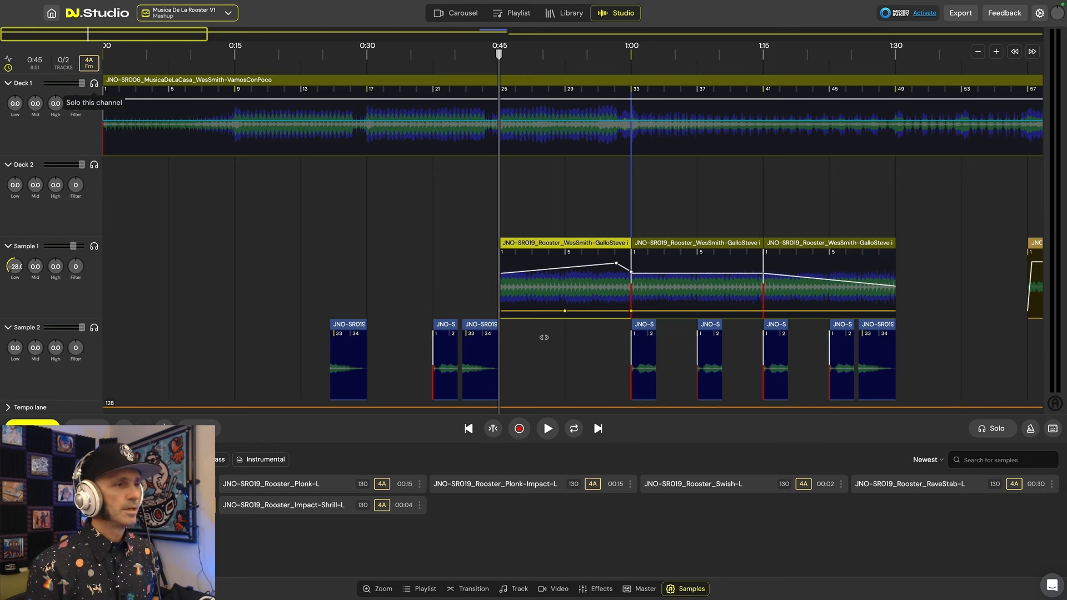
pyautogui.press('space')
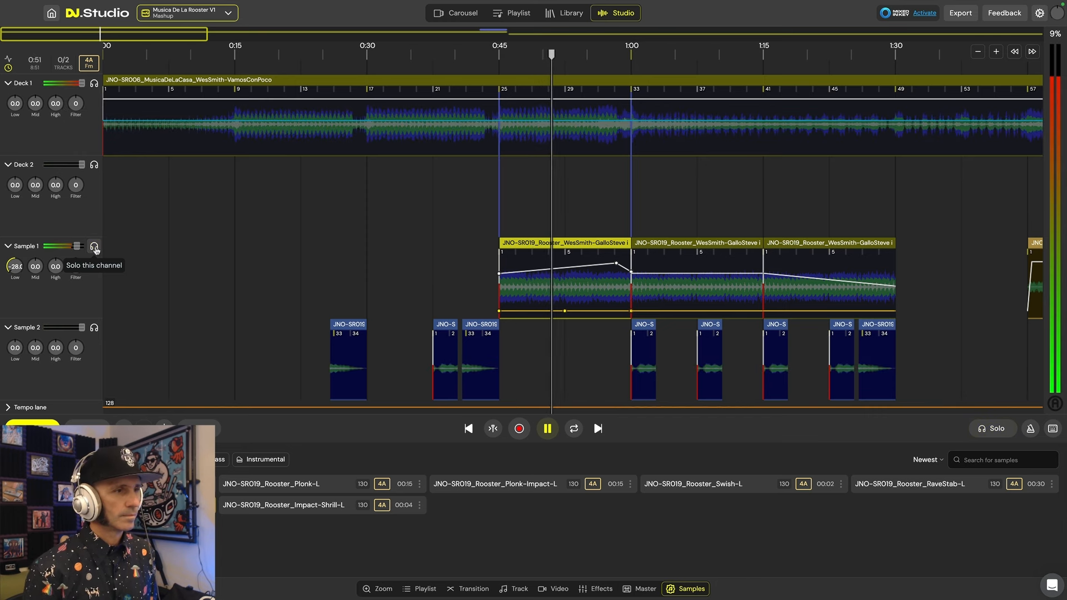
pyautogui.press('space')
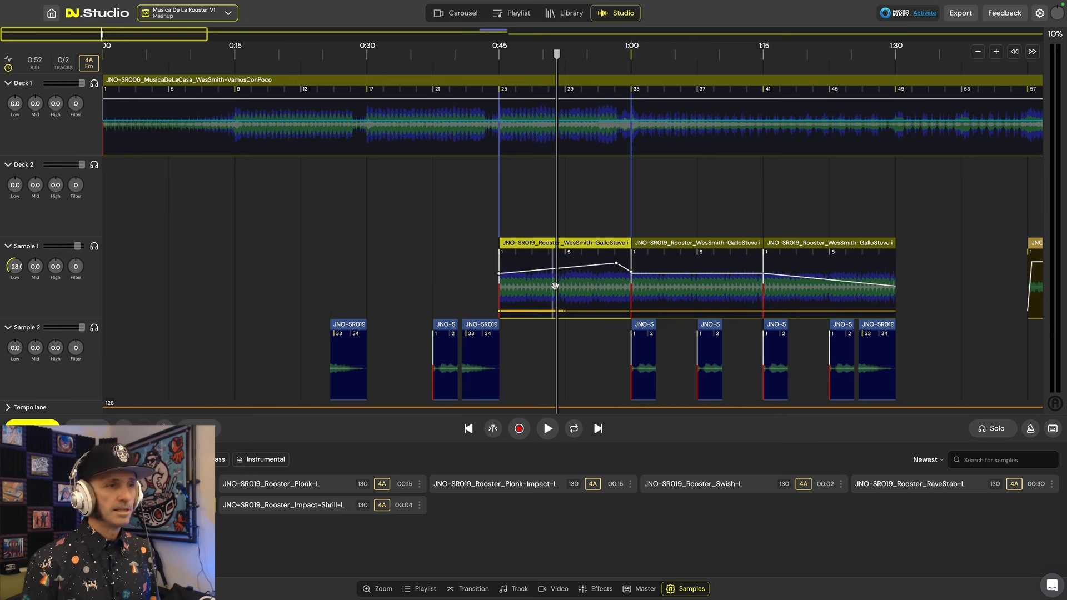
pyautogui.moveTo(523, 277)
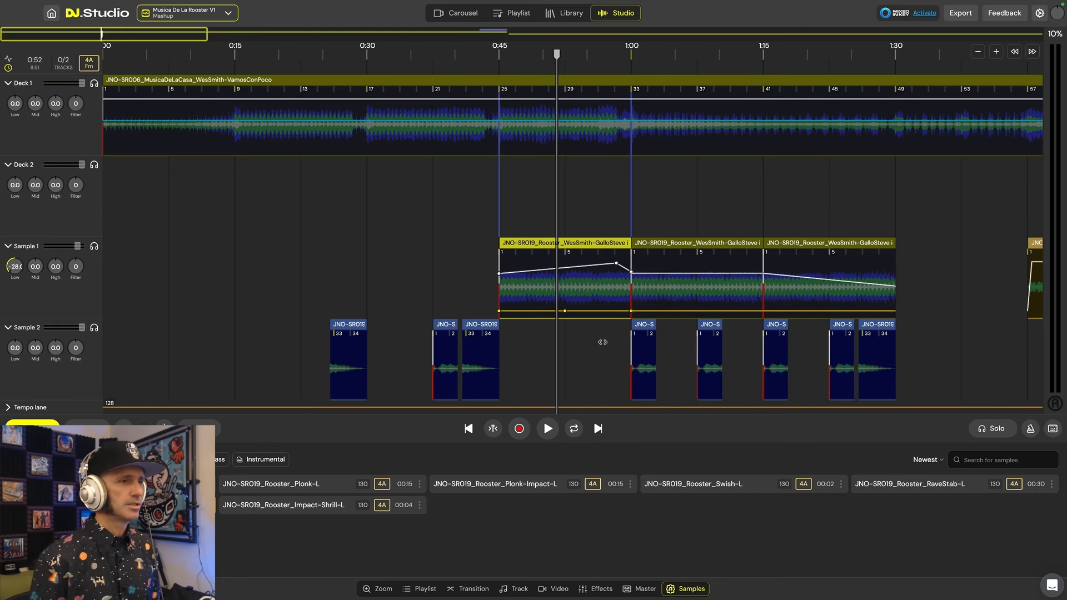
# - Listen in short stretches from 0:52 to 1:02, covering the first Sample 1 loop's volume peak and its handover to the second loop
pyautogui.click(565, 206)
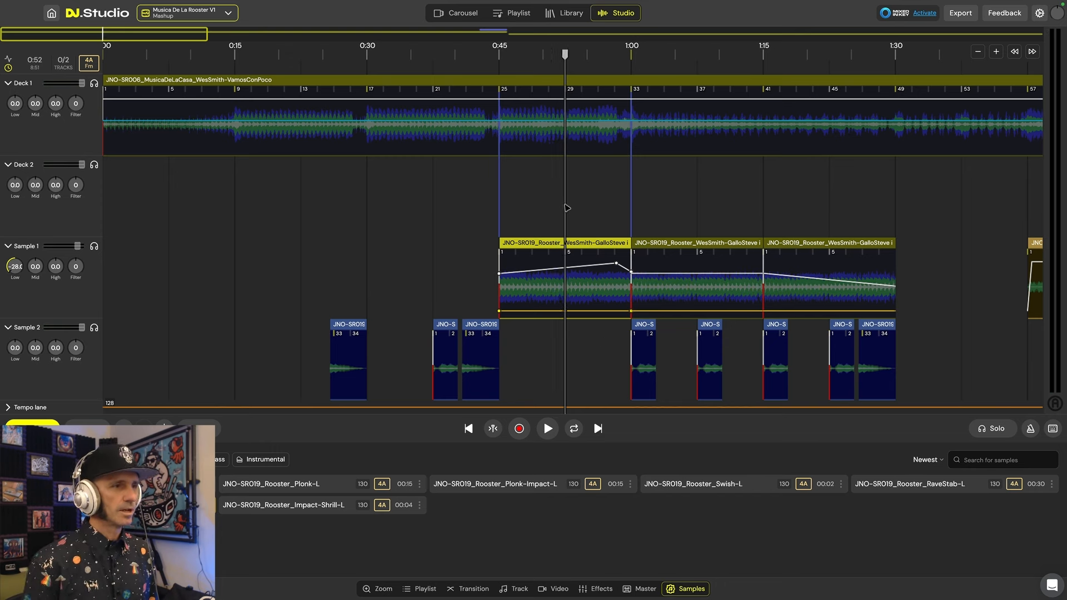
pyautogui.press('space')
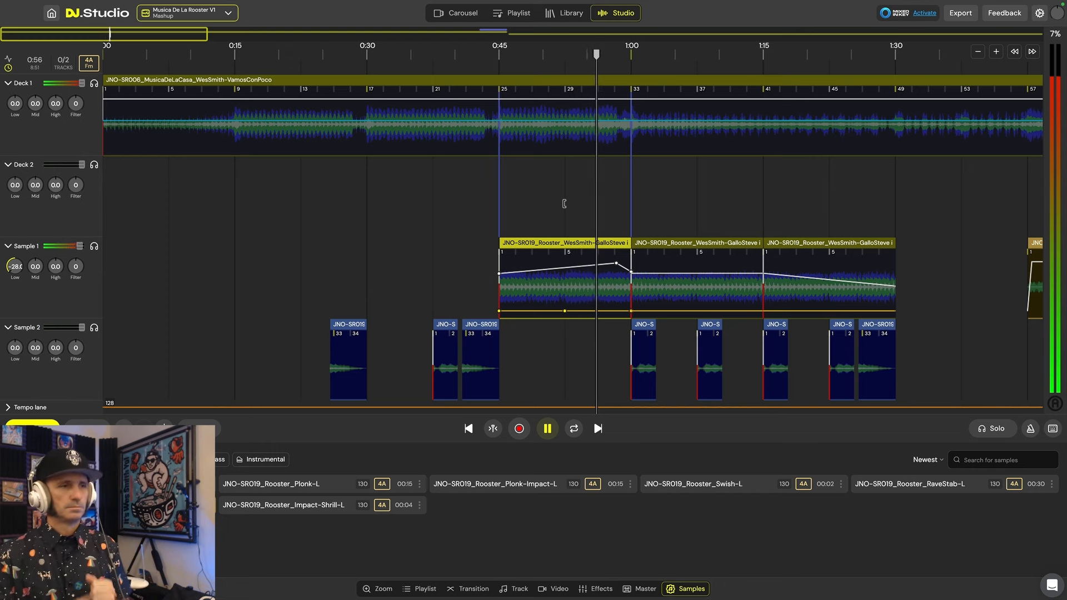
pyautogui.press('space')
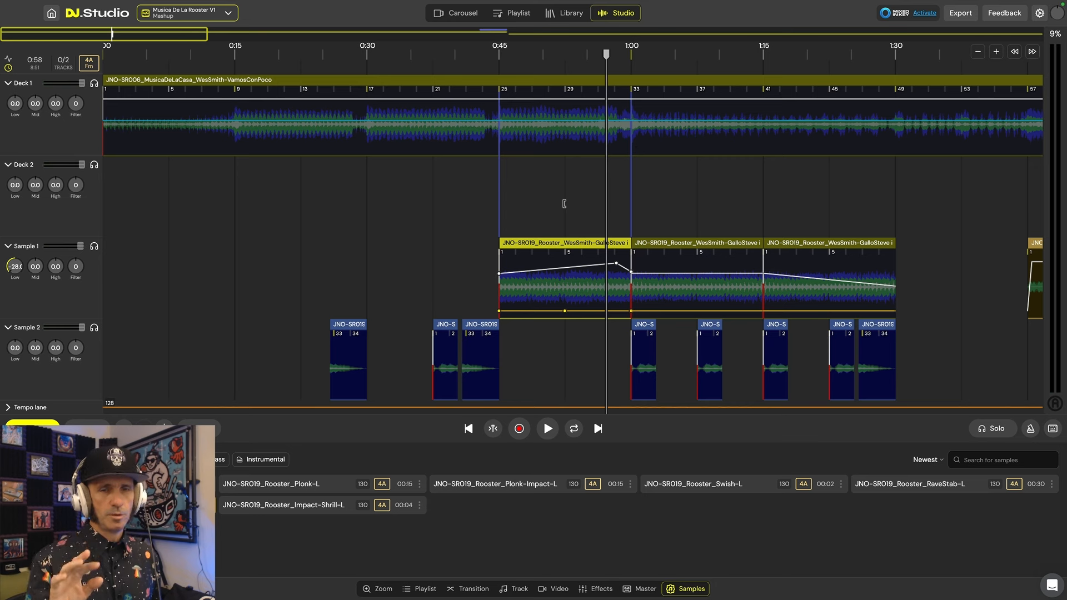
pyautogui.press('space')
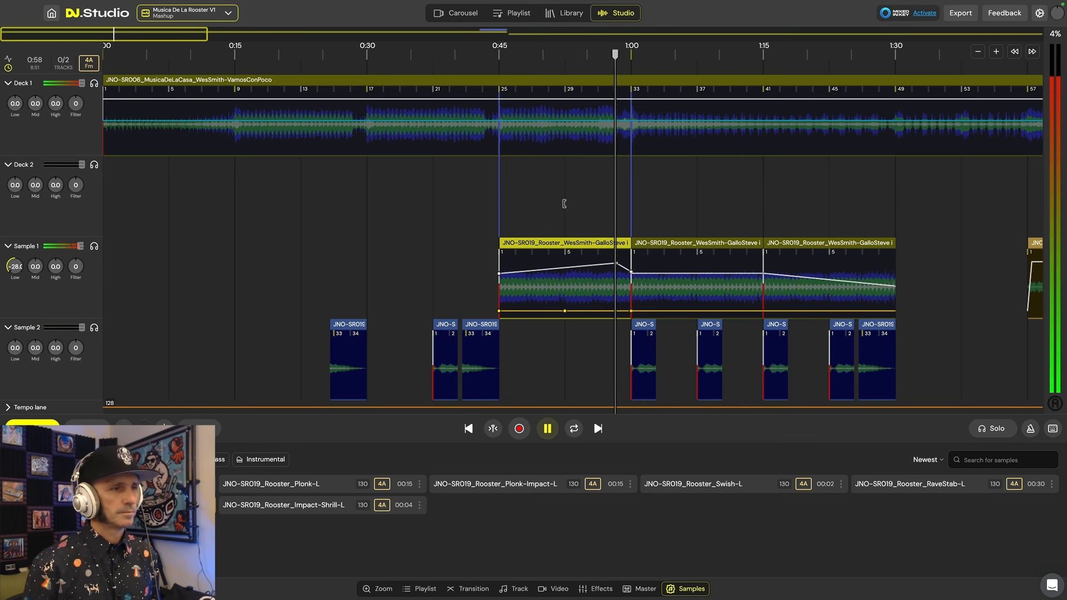
pyautogui.press('space')
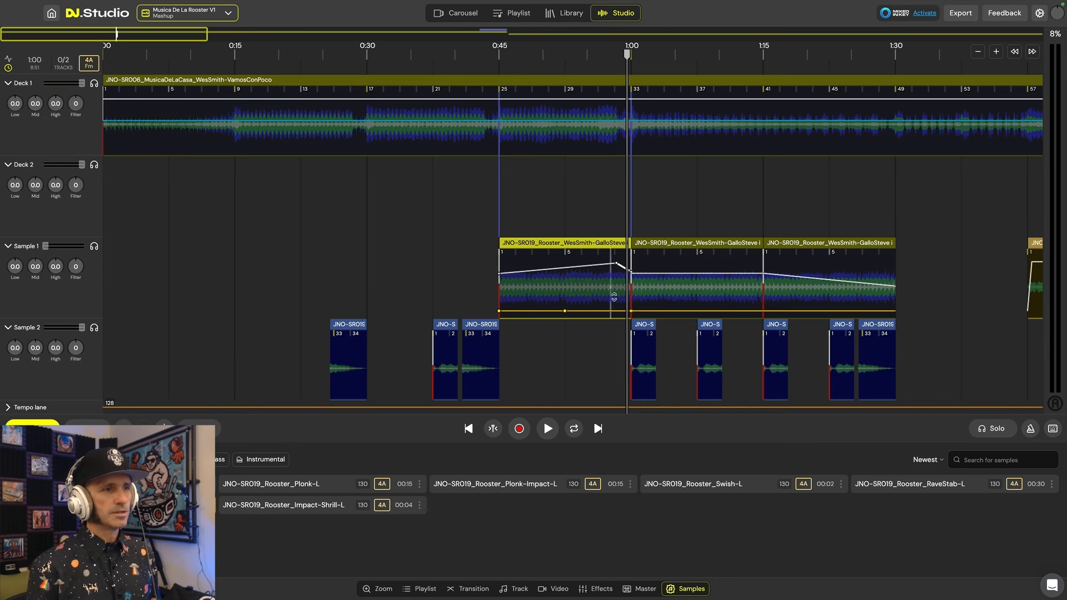
pyautogui.press('space')
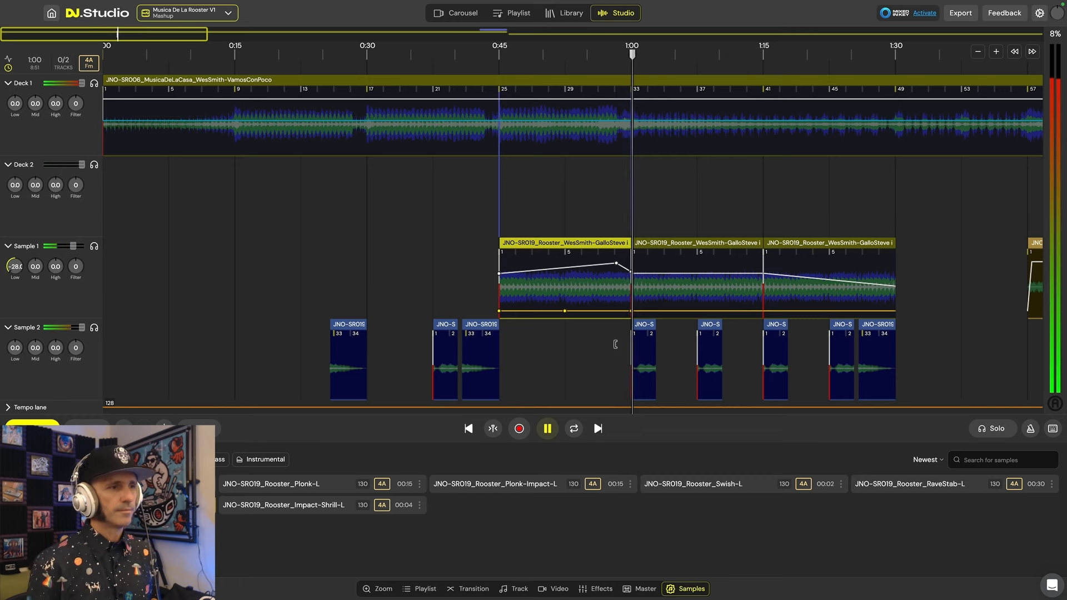
pyautogui.press('space')
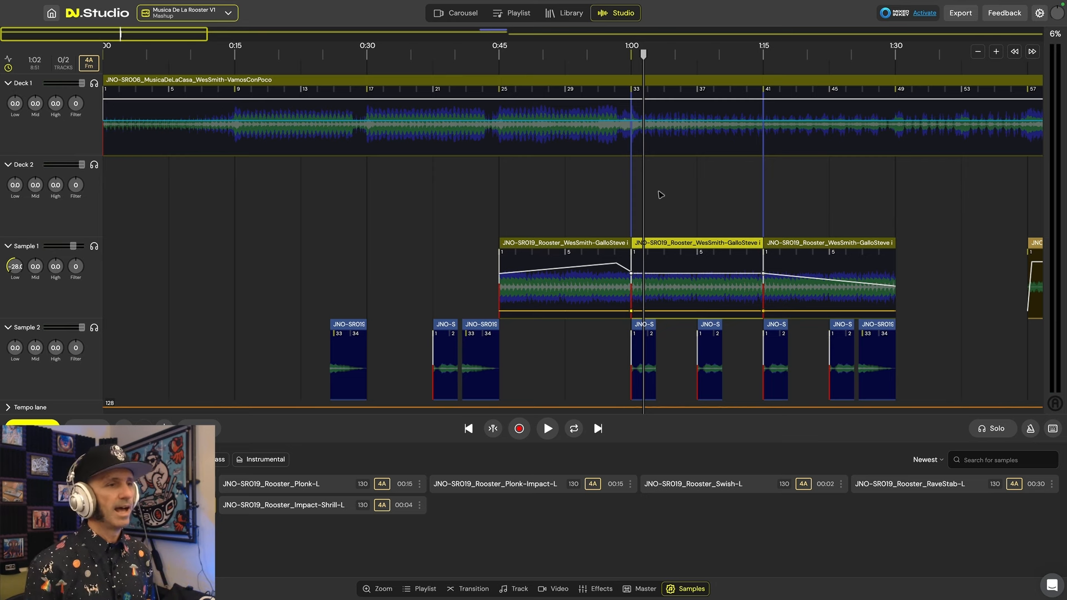
# - Listen to the full mix from 1:02 to 1:07 with the second Sample 1 Rooster loop
pyautogui.moveTo(664, 282)
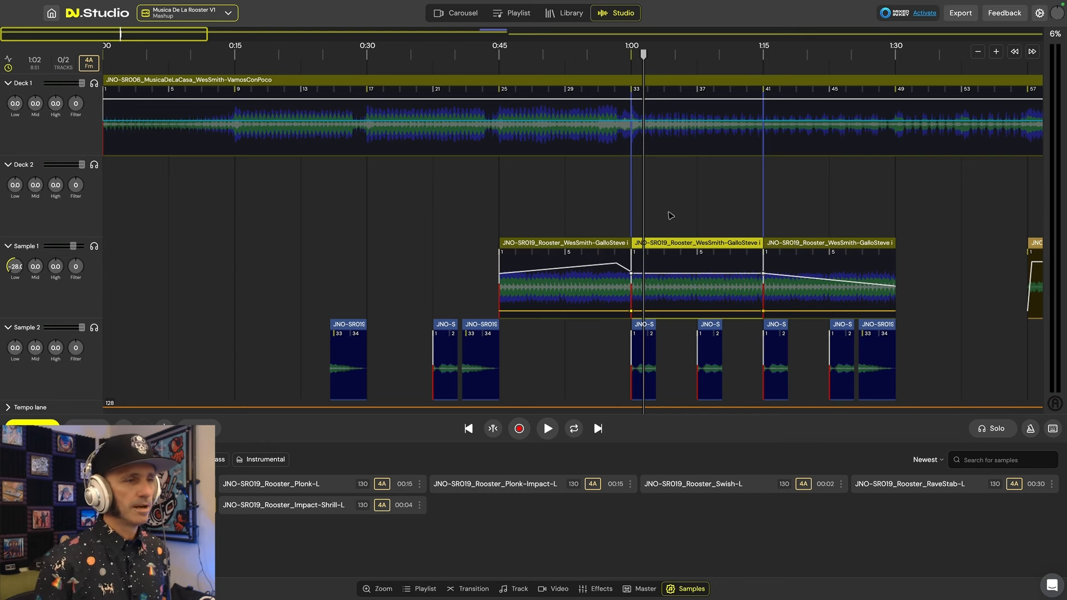
pyautogui.press('space')
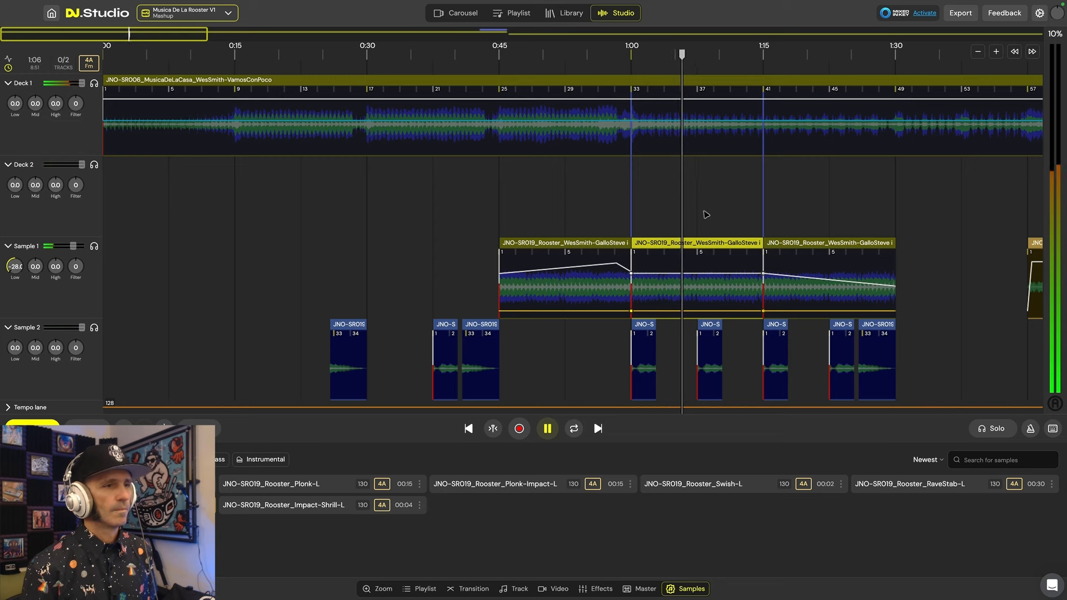
pyautogui.hscroll(5, 705, 213)
pyautogui.press('space')
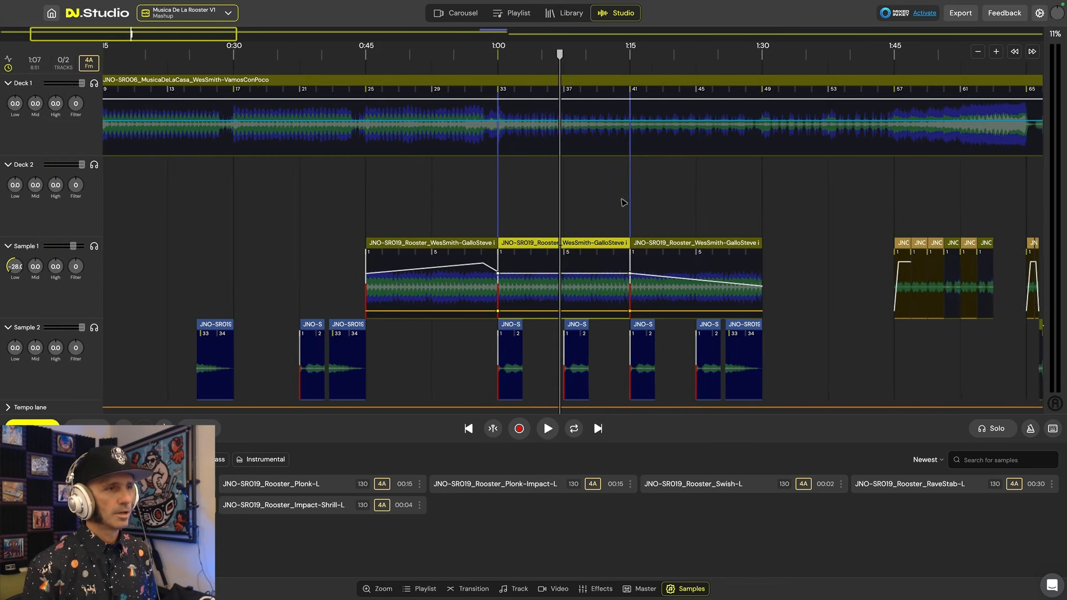
# - Listen to the full mix from about 1:14 to 1:16, across the change to the third Sample 1 Rooster loop
pyautogui.click(618, 202)
pyautogui.press('space')
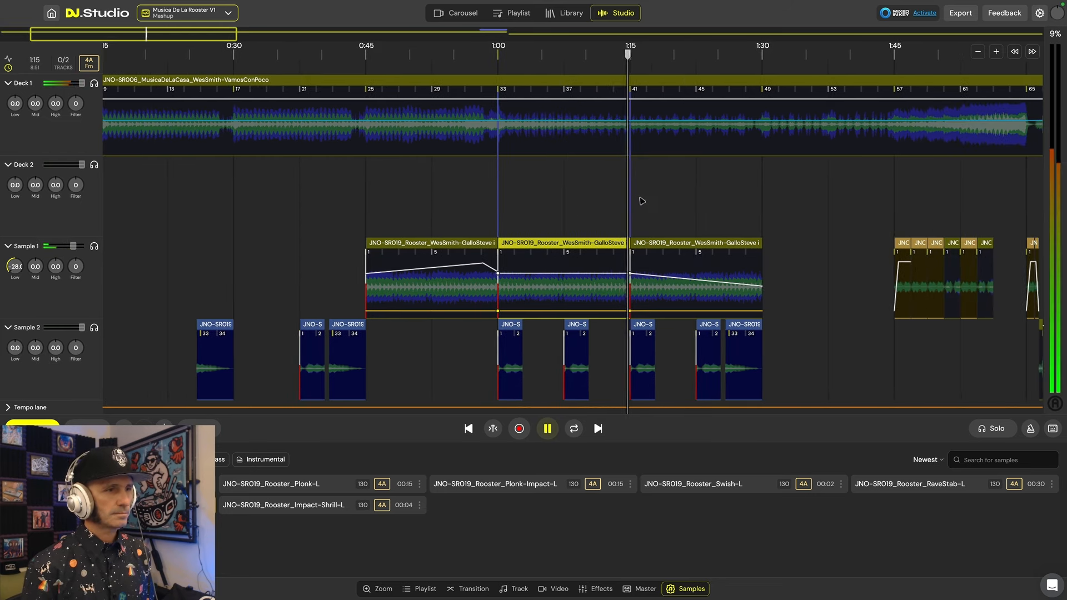
pyautogui.press('space')
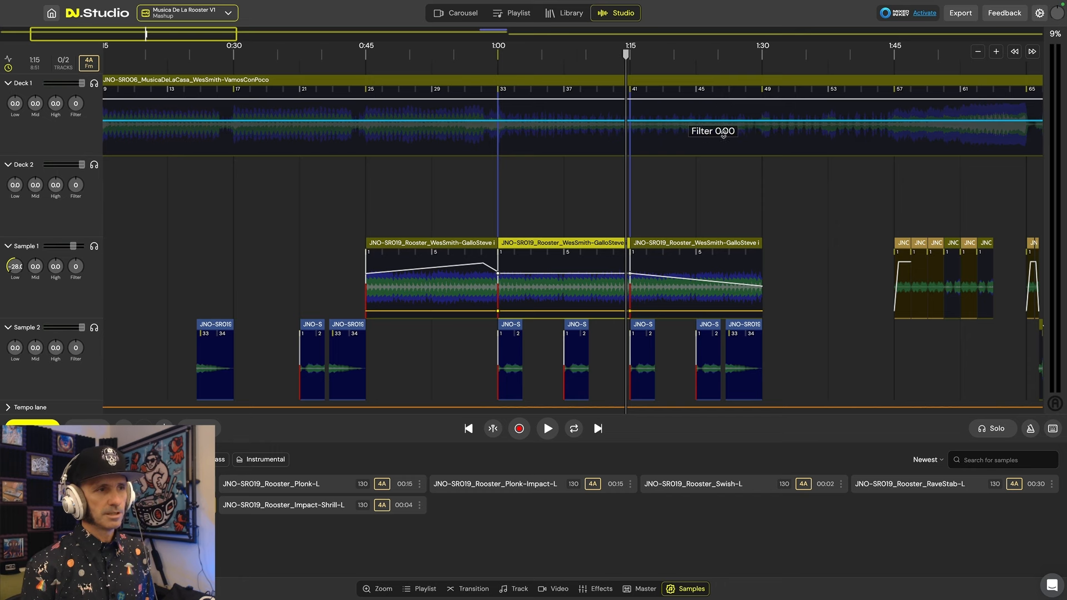
pyautogui.press('space')
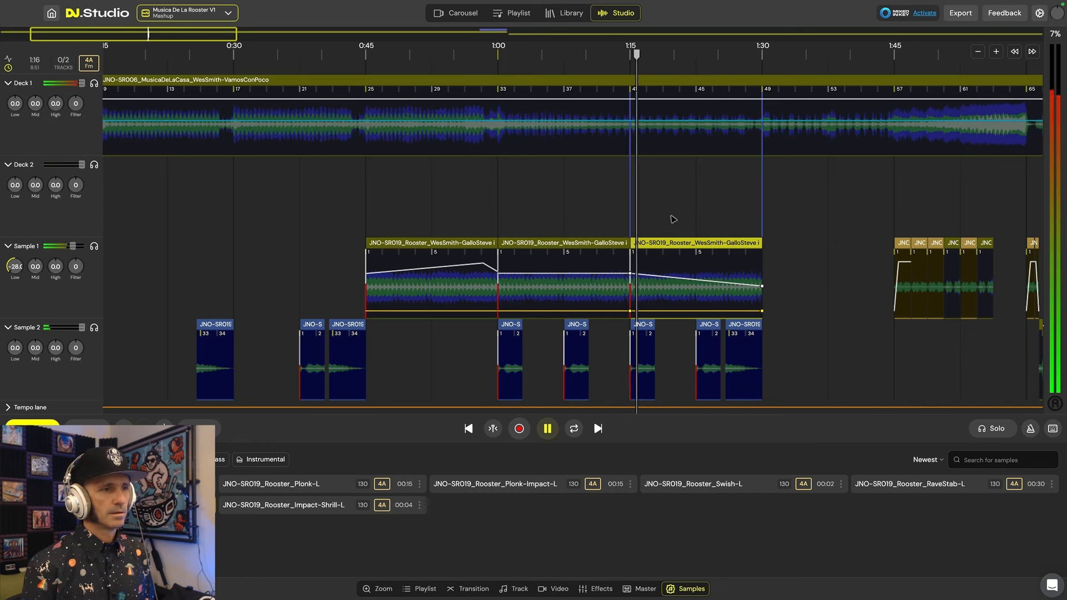
pyautogui.press('space')
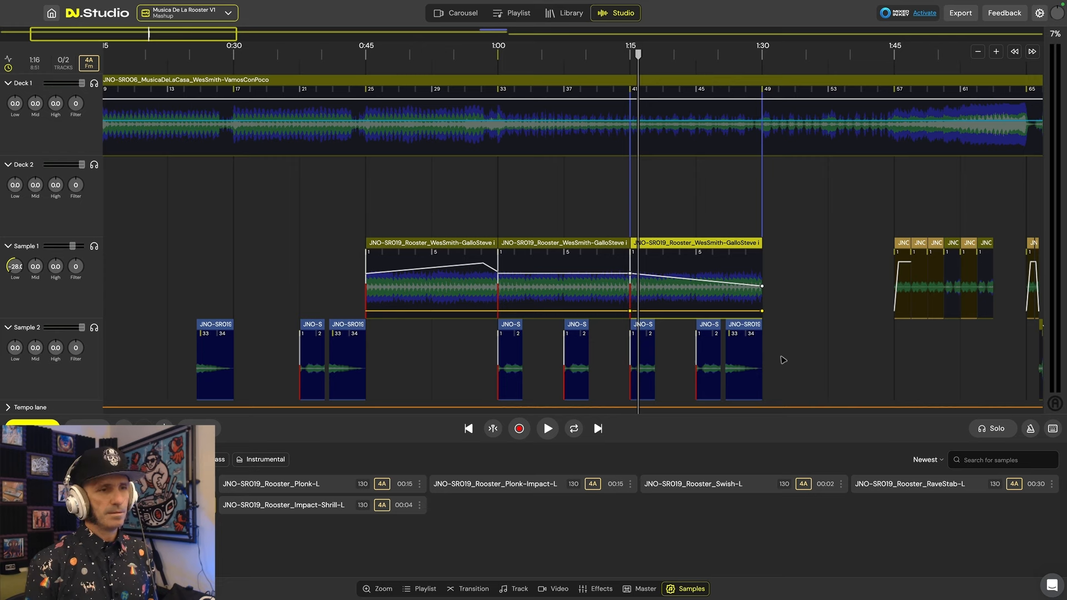
# - Listen from 1:45 to 2:06 across the chopped Sample 1 clips, soloing Deck 1 briefly to compare it with the full mix
pyautogui.hscroll(5, 781, 360)
pyautogui.click(697, 353)
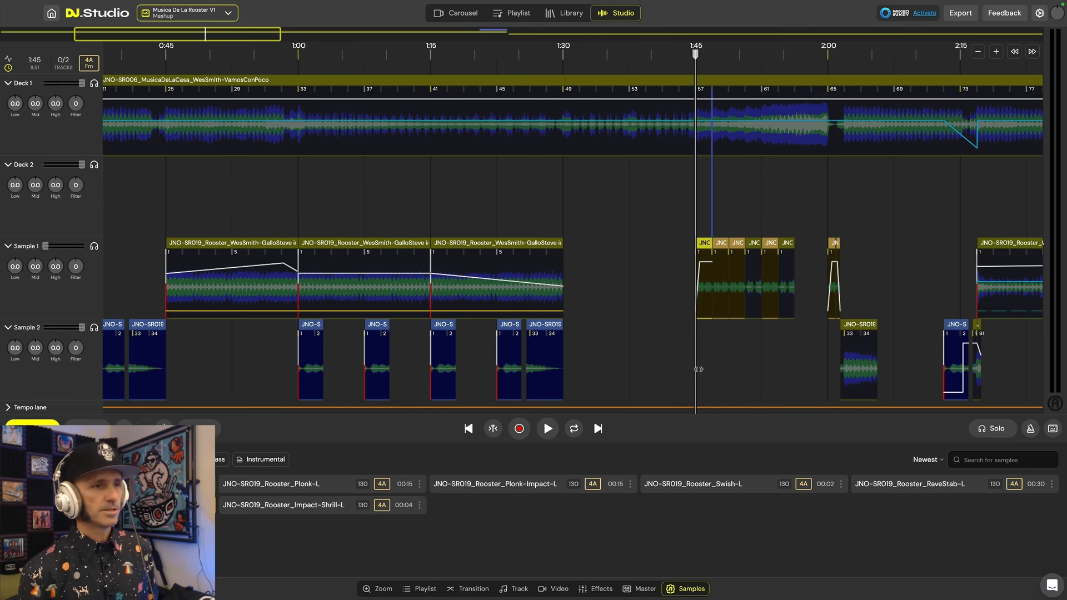
pyautogui.press('space')
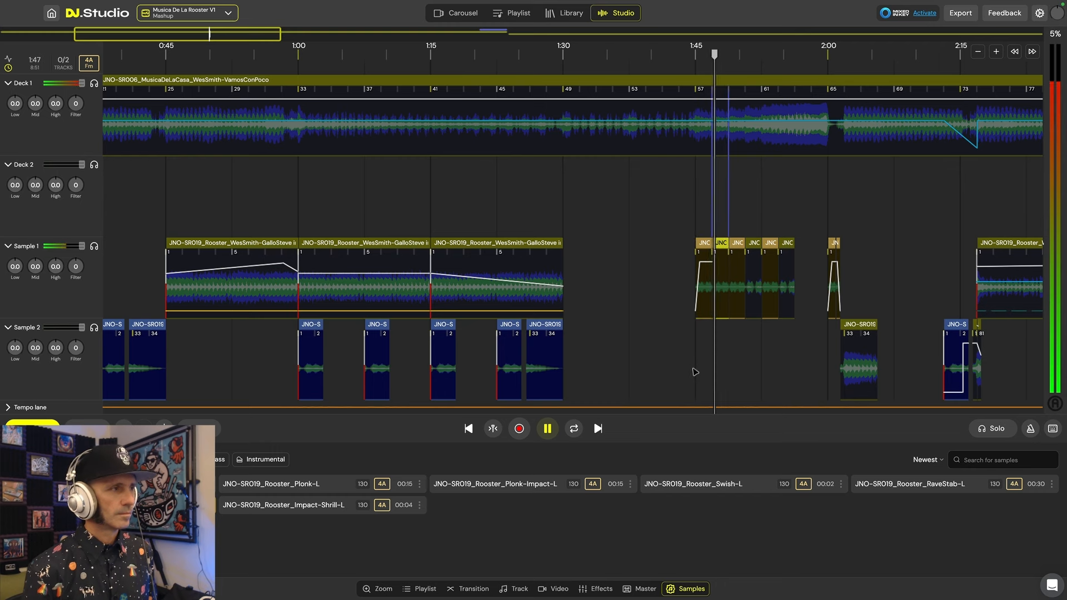
pyautogui.click(95, 84)
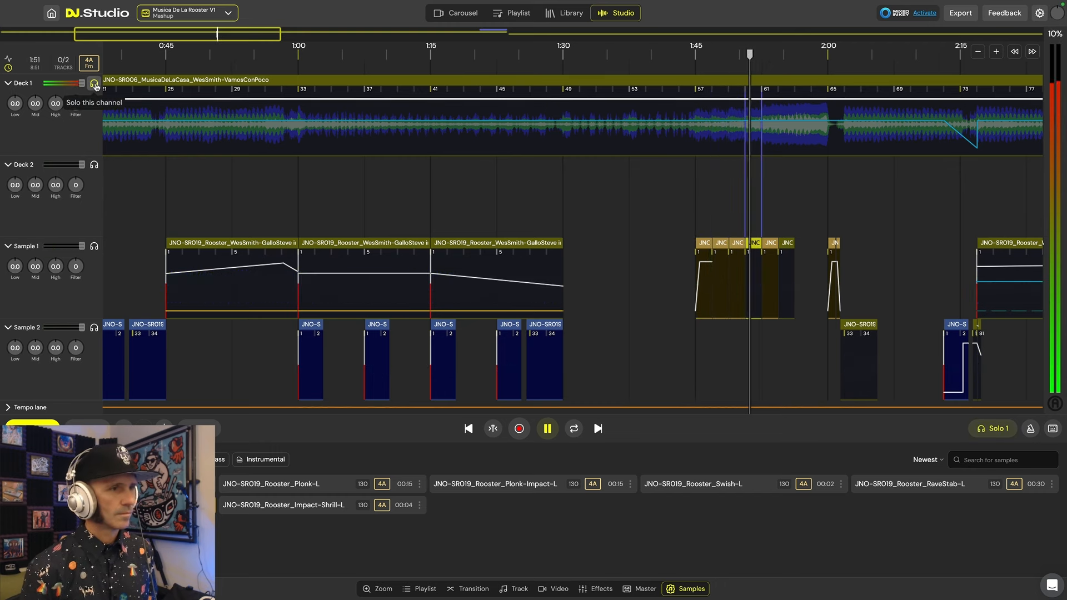
pyautogui.click(94, 84)
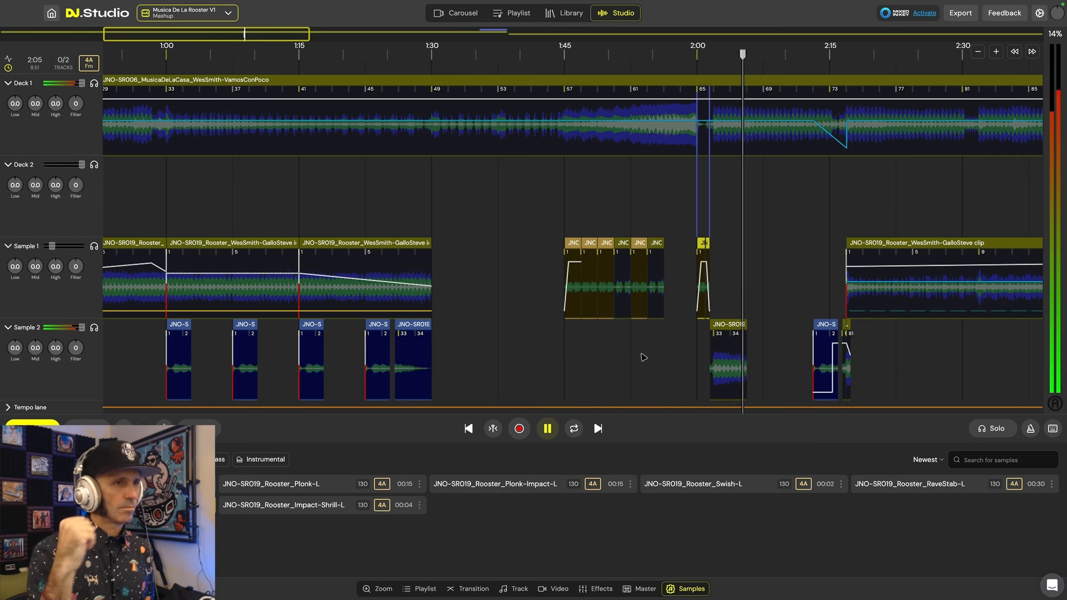
pyautogui.press('space')
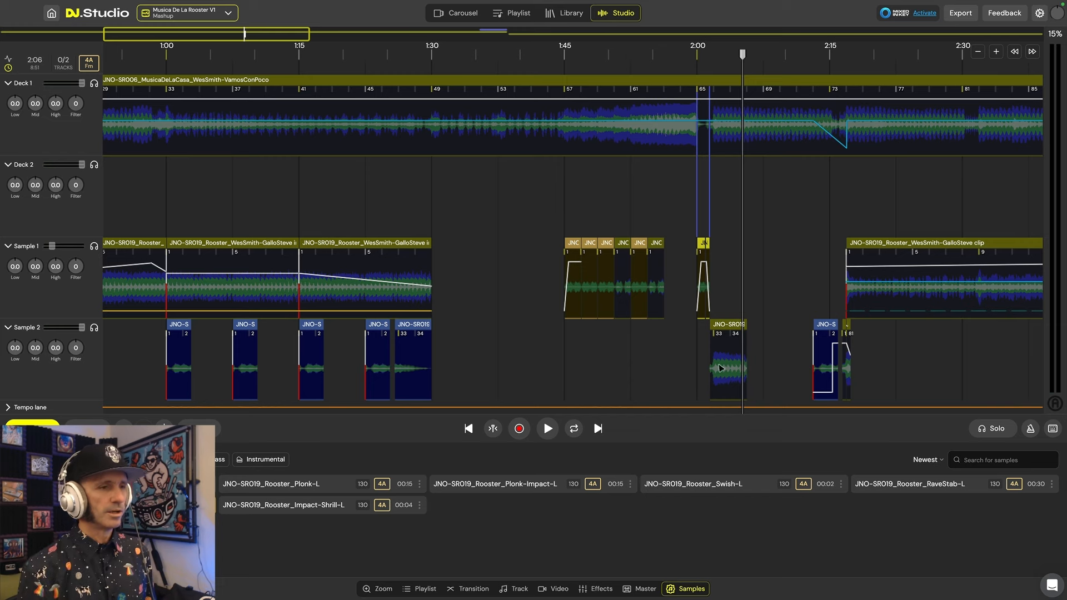
# - Zoom in around 2:13 and examine the two short Sample 2 clips and the Deck 1 filter curve before the long Sample 1 clip
pyautogui.hscroll(2, 699, 390)
pyautogui.hscroll(6, 698, 390)
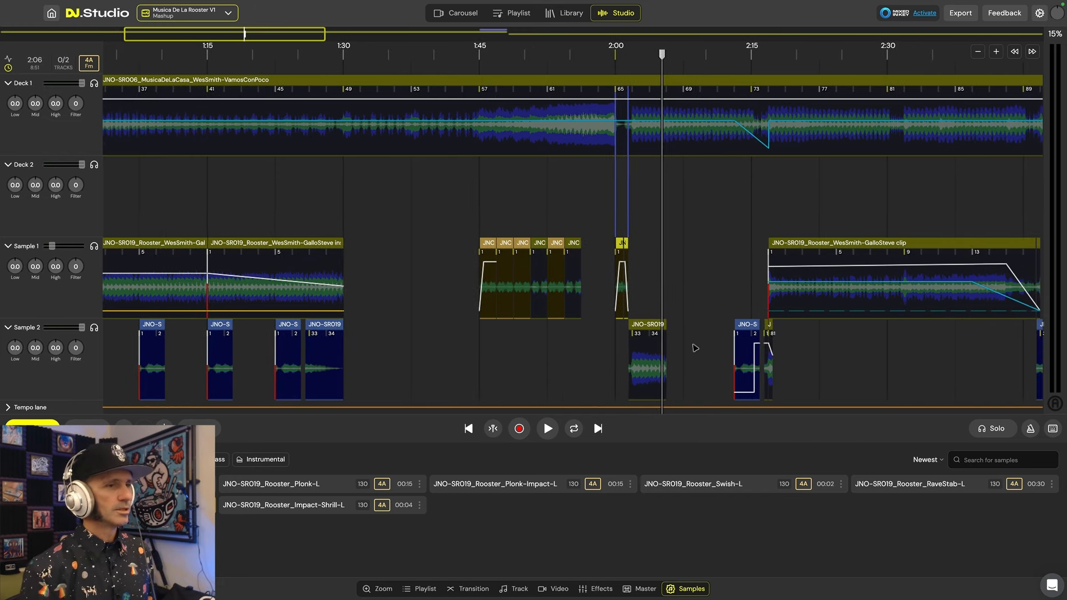
pyautogui.hscroll(2, 695, 348)
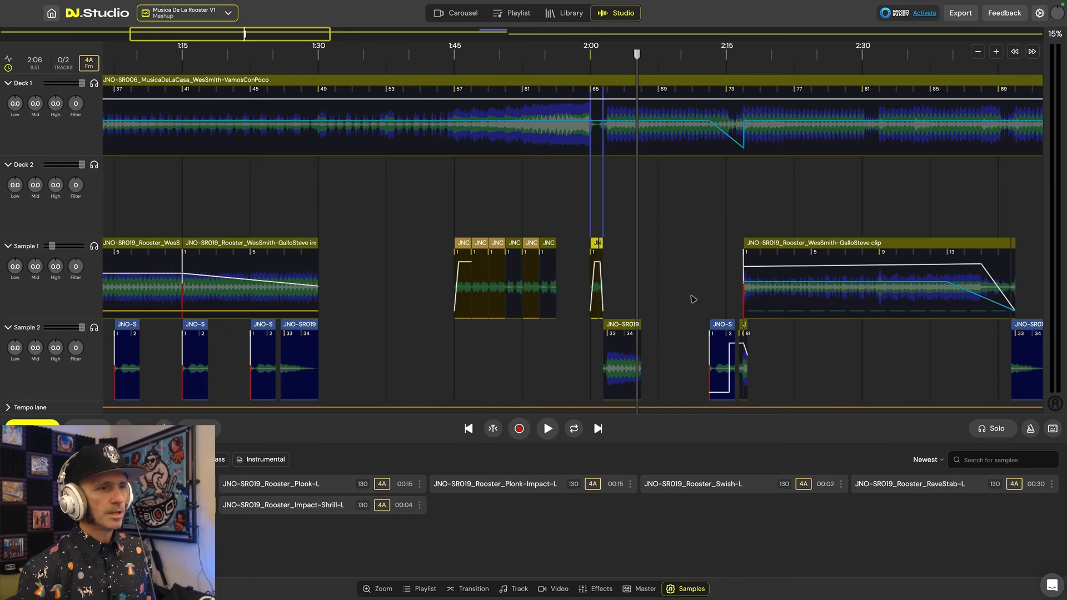
pyautogui.click(705, 286)
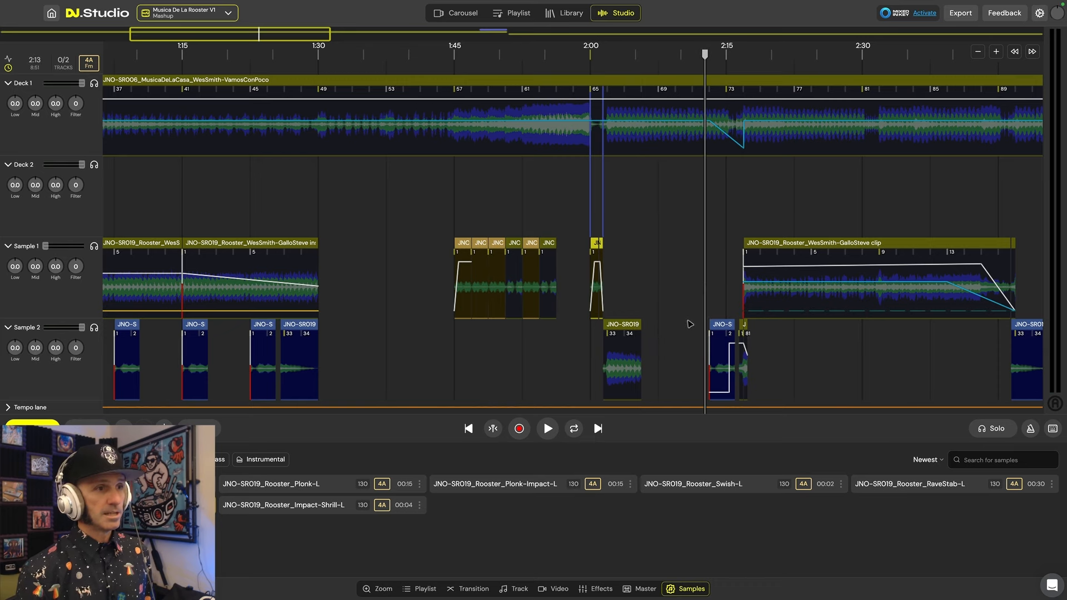
pyautogui.scroll(5, 692, 333)
pyautogui.scroll(3, 679, 355)
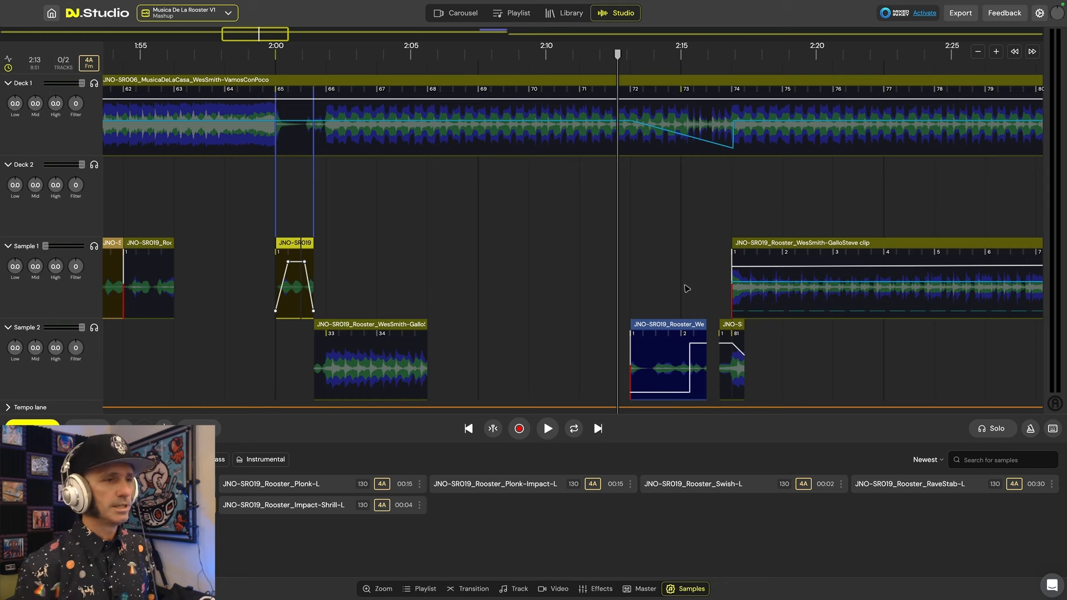
pyautogui.hscroll(1, 687, 289)
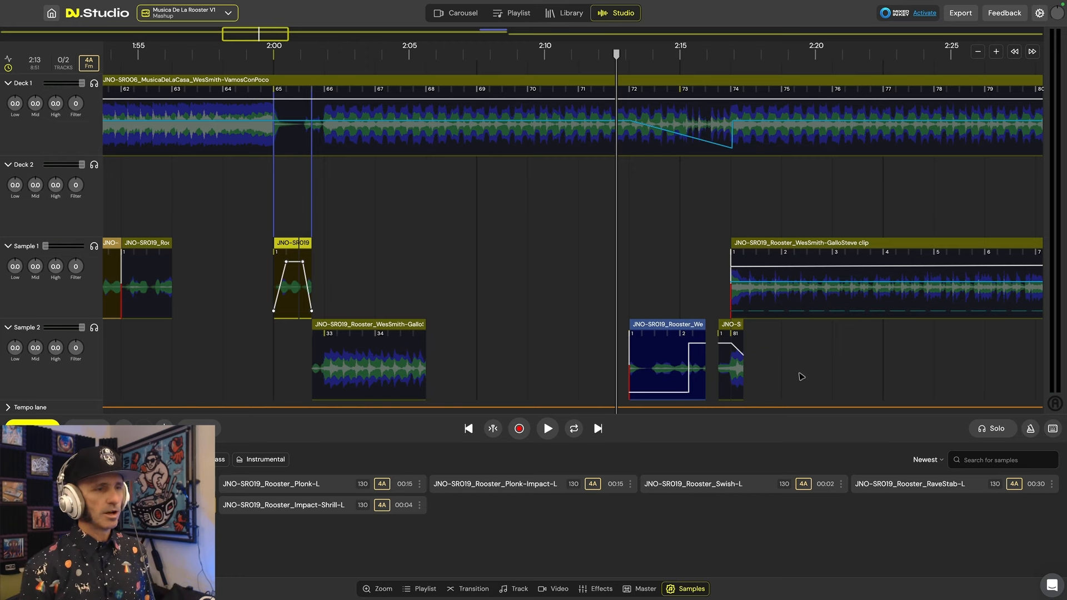
pyautogui.hscroll(5, 800, 377)
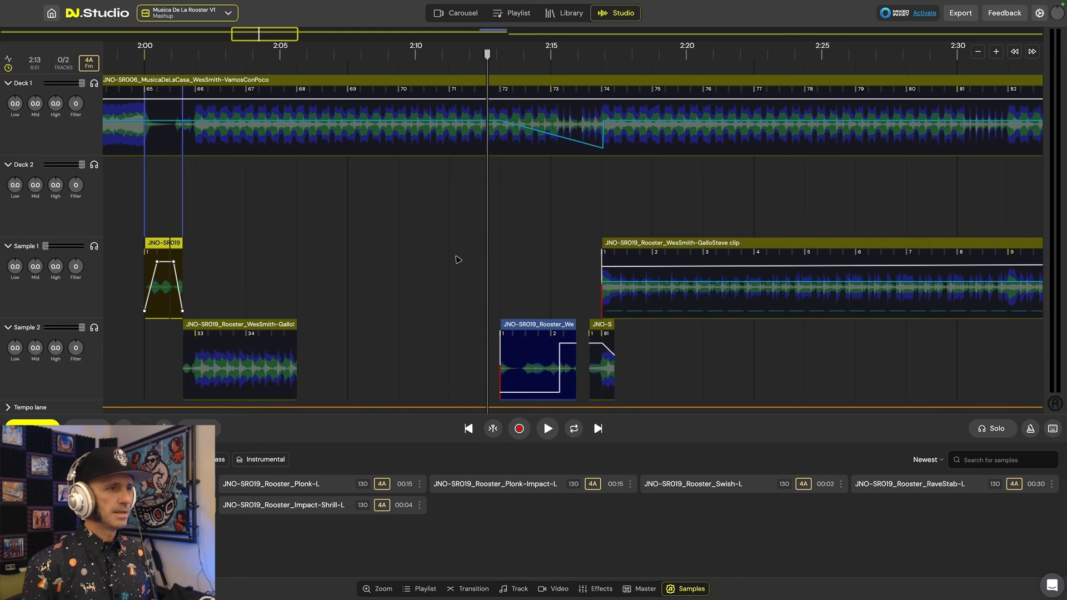
# - Listen to the full mix from 2:12 to 2:18, through the Deck 1 filter sweep into the long Sample 1 clip, and inspect the filter curve
pyautogui.click(482, 308)
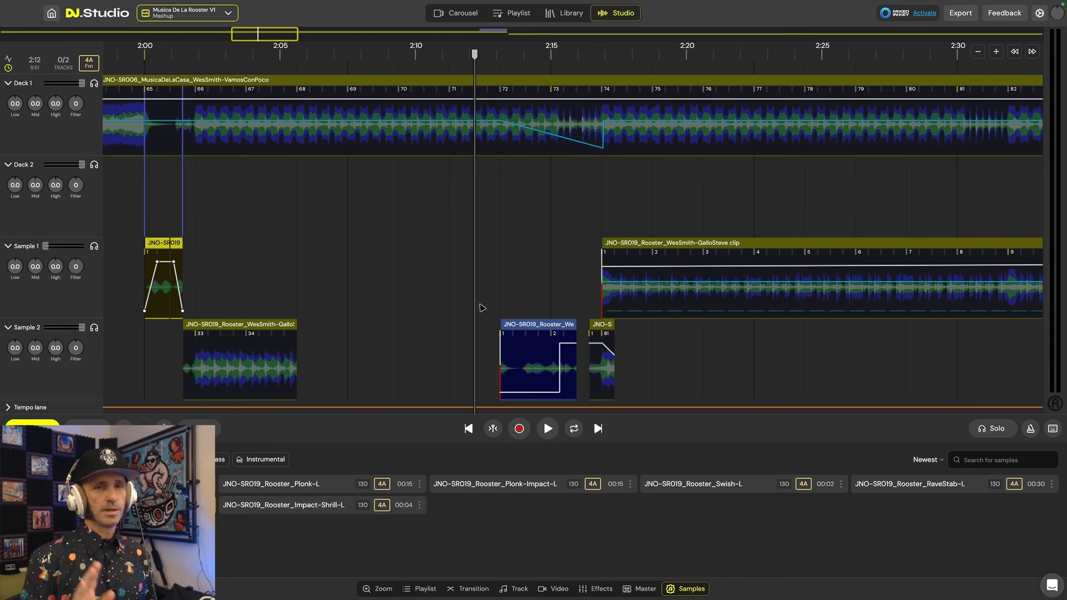
pyautogui.press('space')
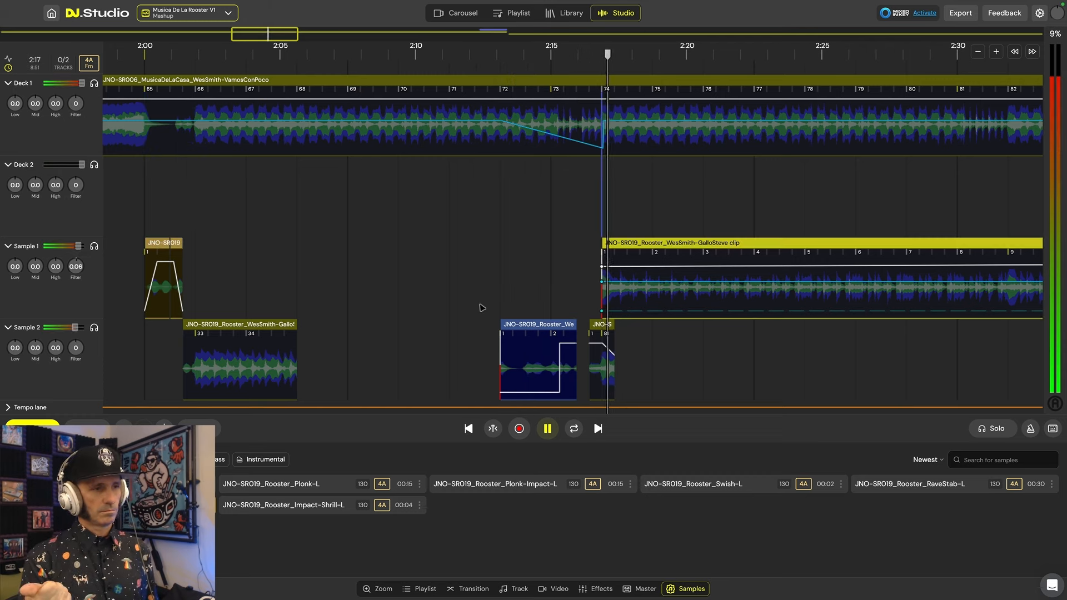
pyautogui.press('space')
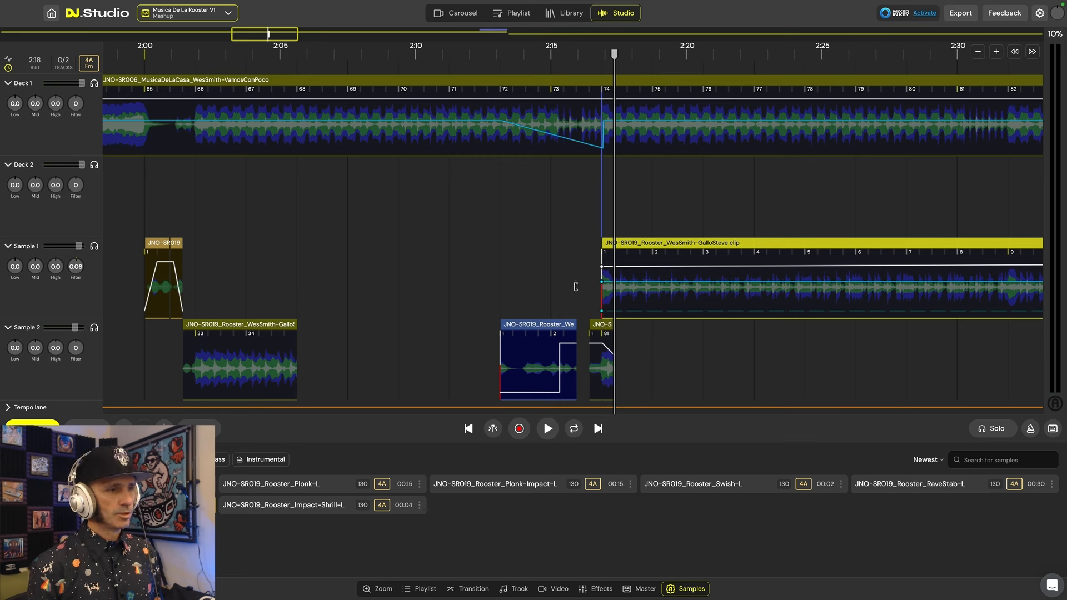
pyautogui.moveTo(501, 126)
pyautogui.moveTo(505, 129); pyautogui.dragTo(502, 129)
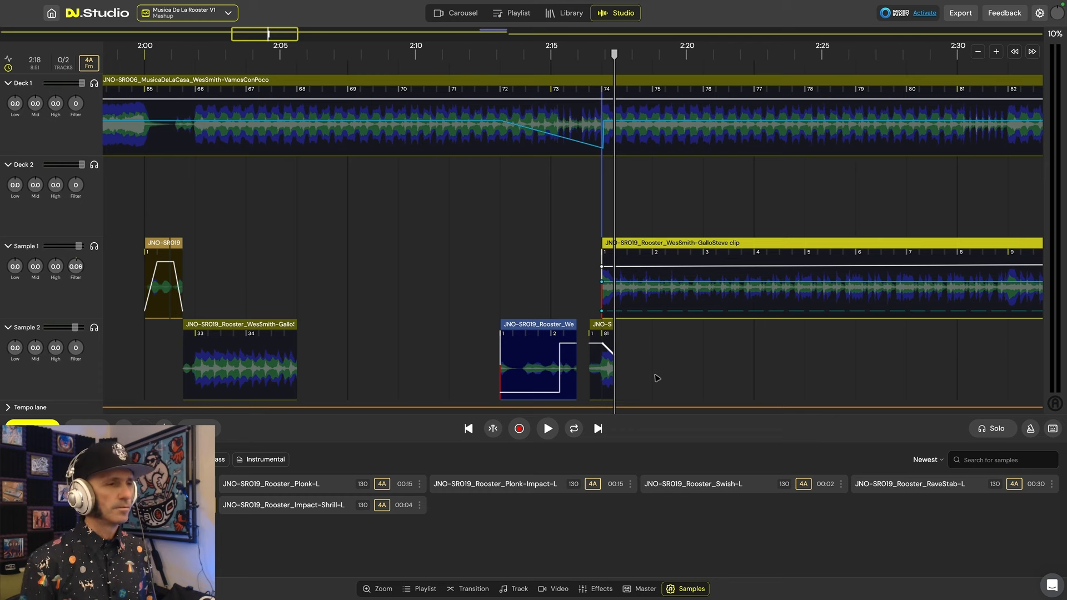
# - Listen to the full mix from about 2:15 to 2:25, into the opening bars of the long Sample 1 clip
pyautogui.moveTo(605, 351)
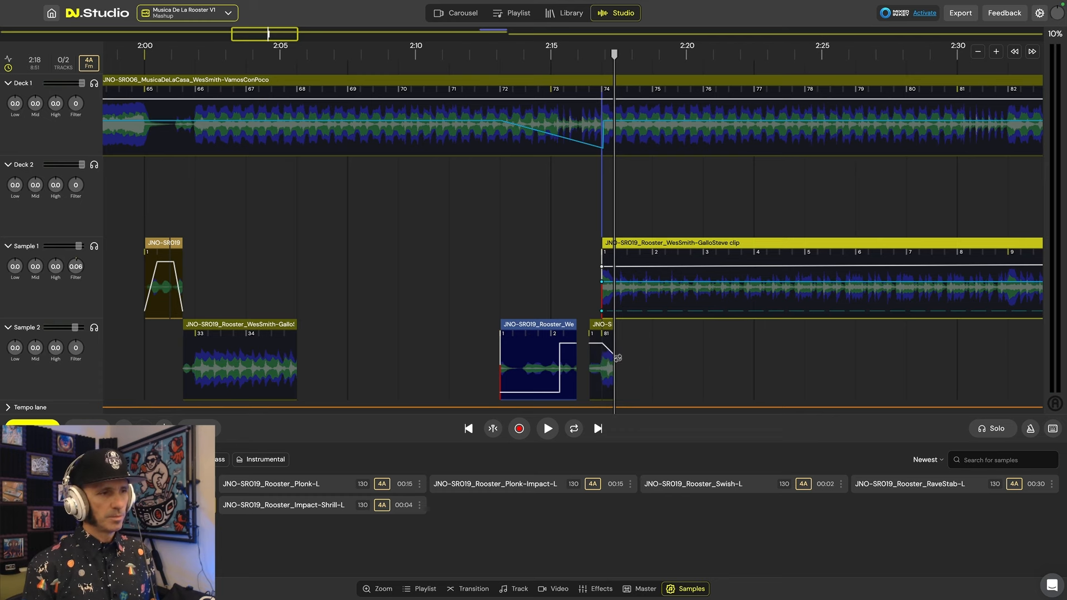
pyautogui.hscroll(3, 670, 395)
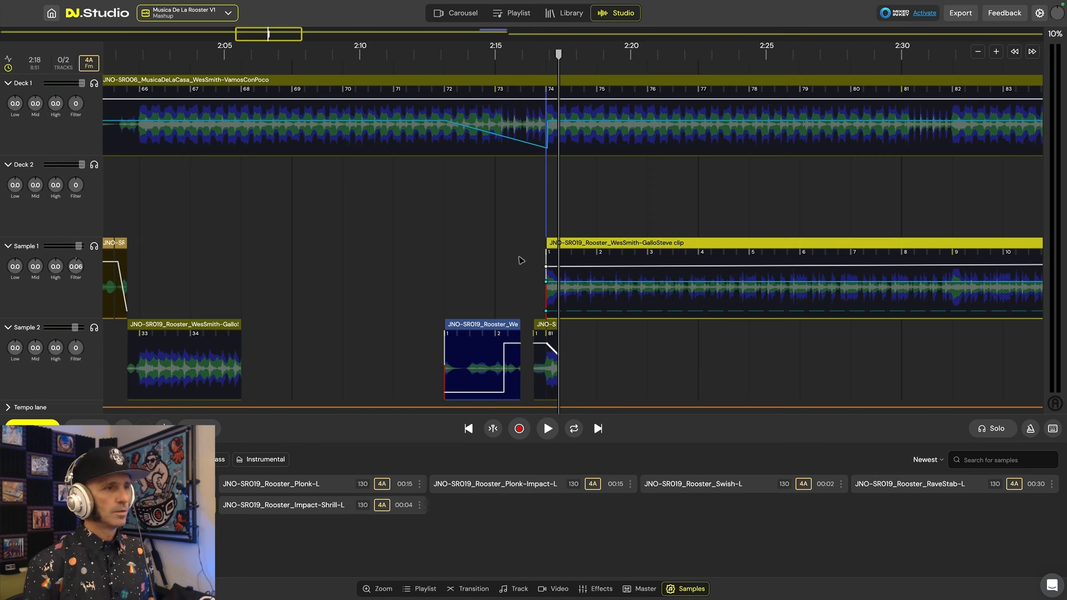
pyautogui.click(501, 252)
pyautogui.press('space')
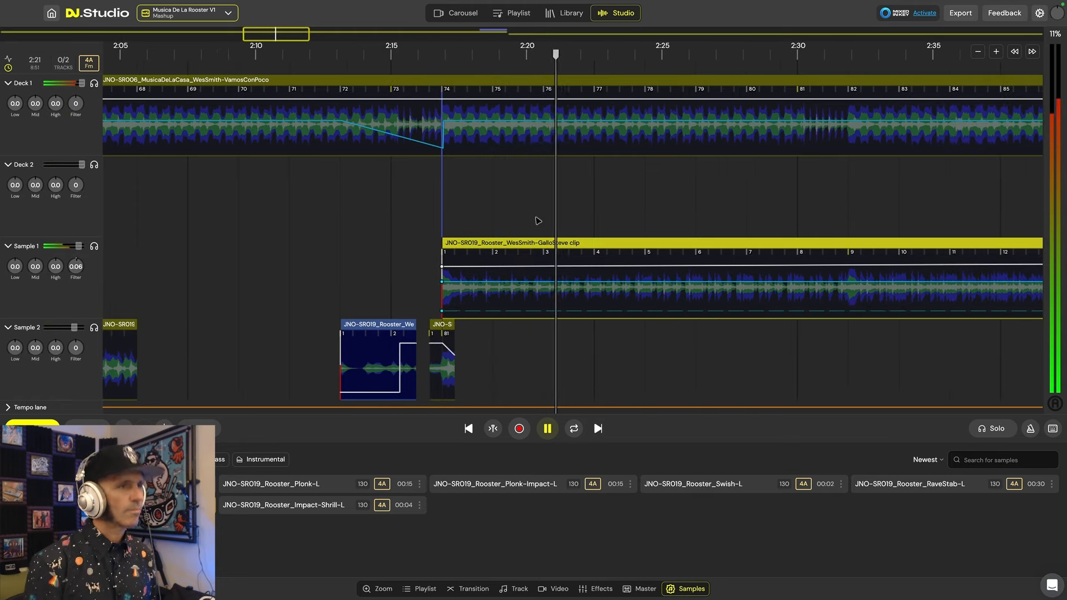
pyautogui.scroll(-4, 585, 207)
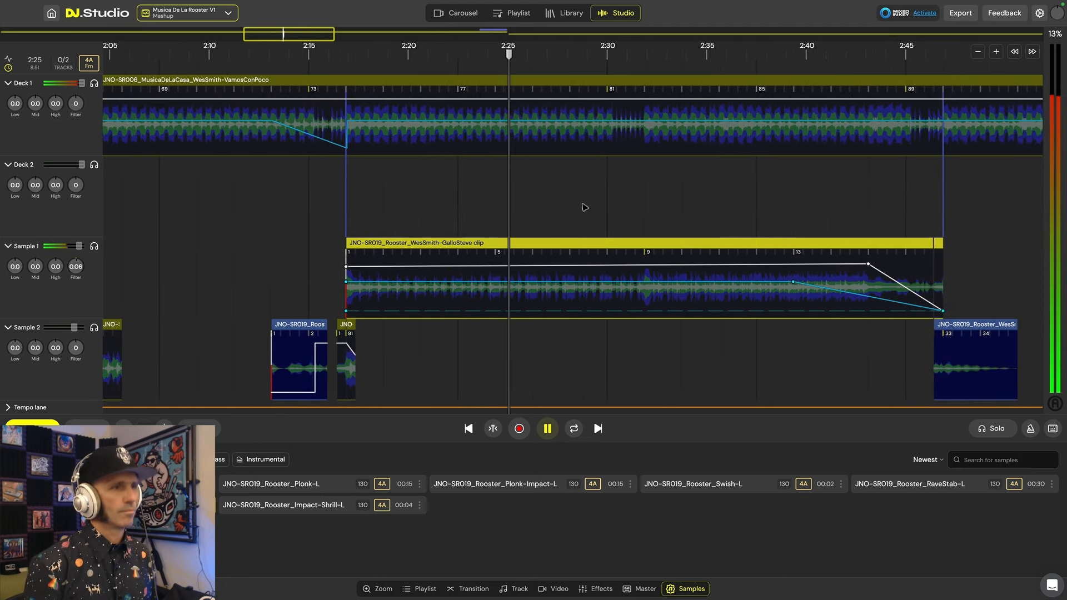
pyautogui.press('space')
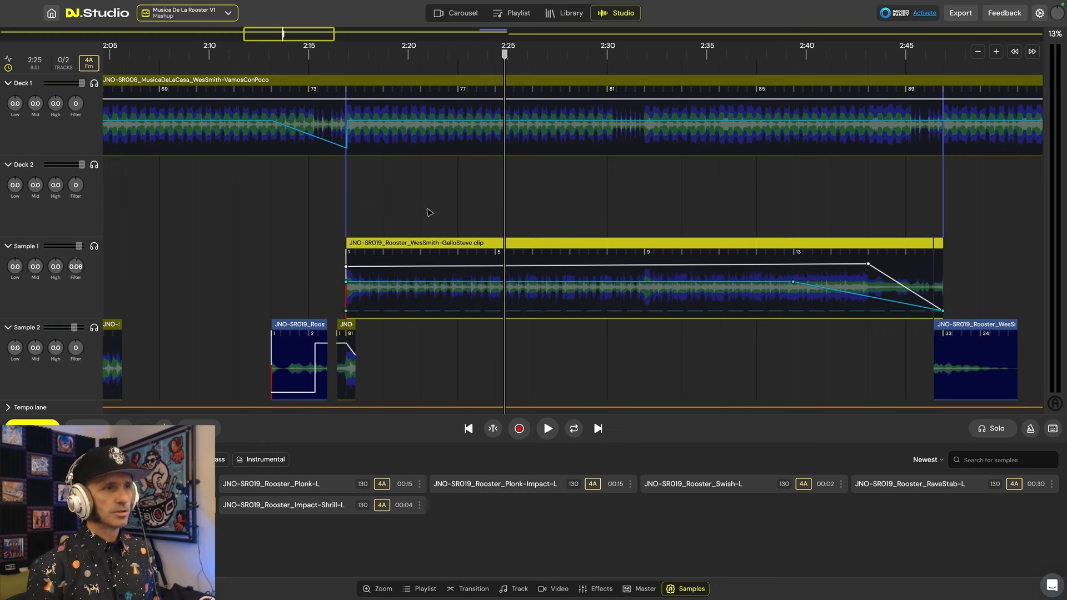
# - Listen from 2:38 to 2:48, through the volume and filter fade-out of the long Sample 1 clip into the Sample 2 clip
pyautogui.hscroll(5, 565, 205)
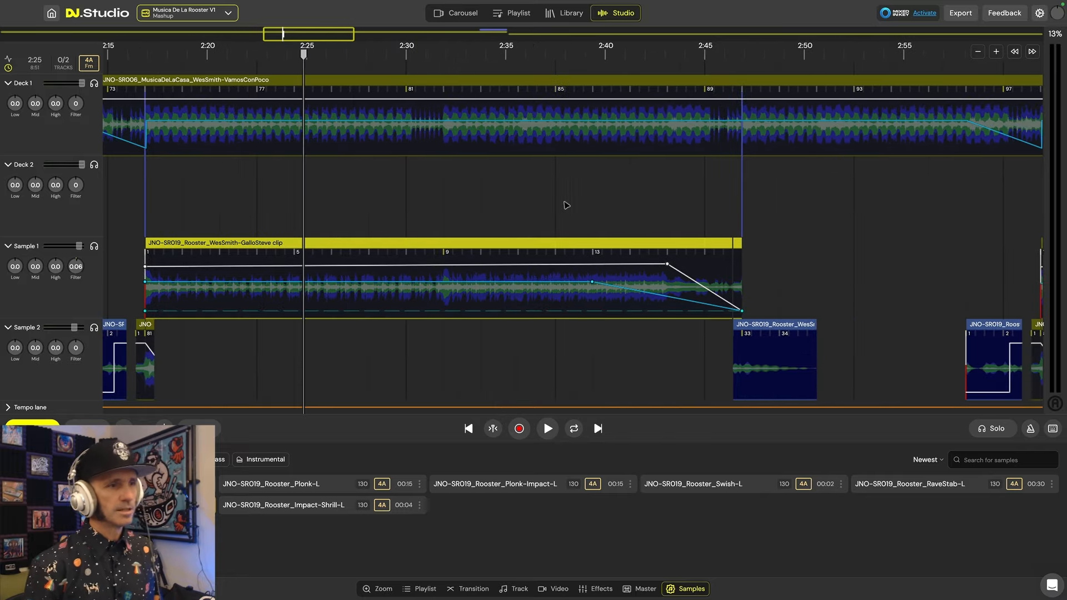
pyautogui.click(667, 193)
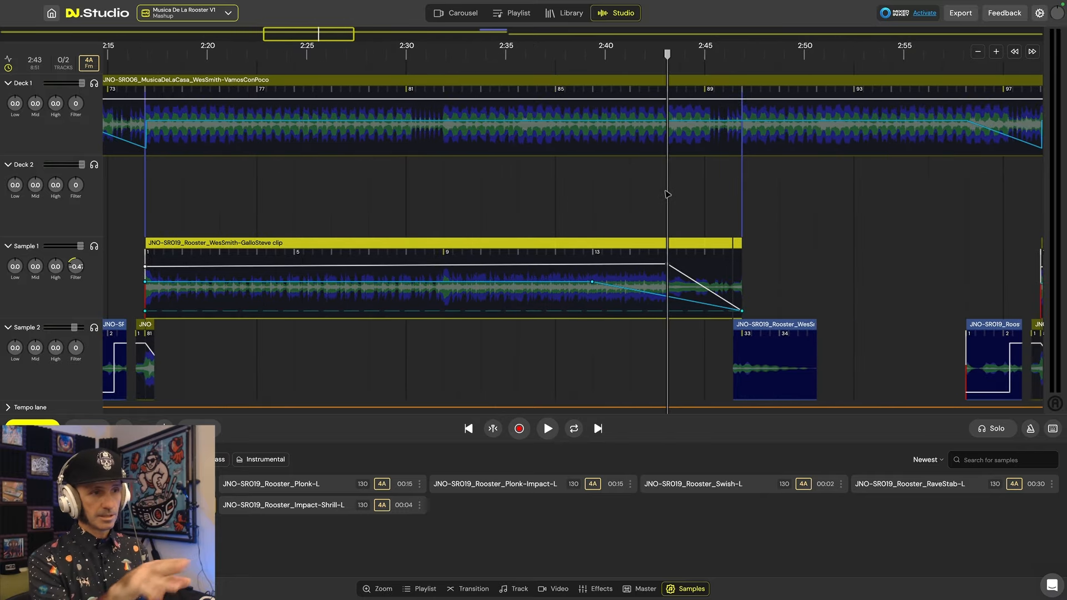
pyautogui.click(576, 193)
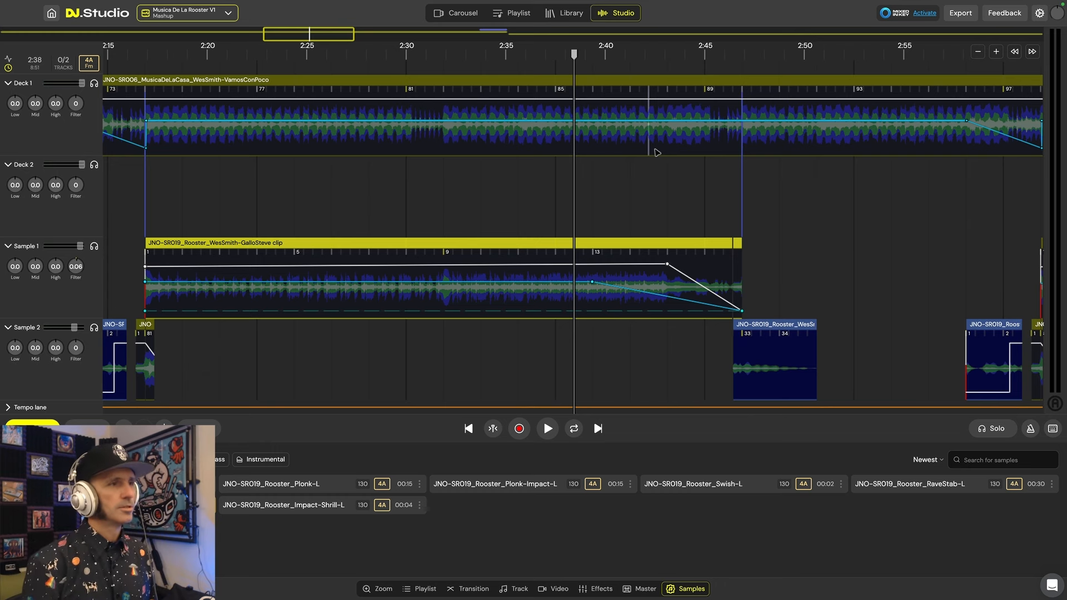
pyautogui.press('space')
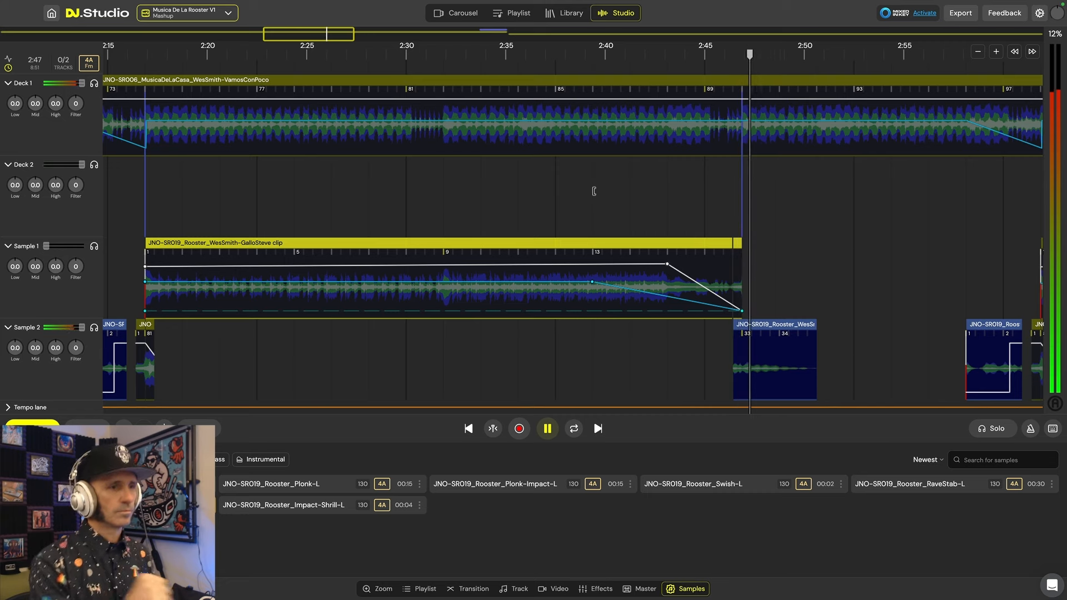
pyautogui.press('space')
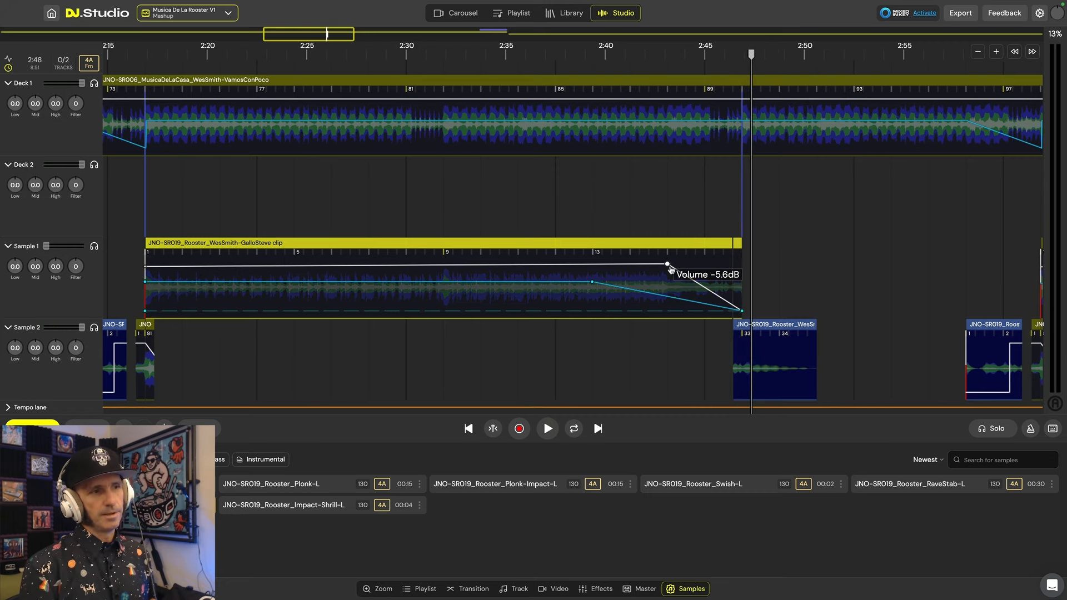
# - Listen from 2:57 to 3:13, through the second Deck 1 filter sweep into the last long Sample 1 clip before the Deck 2 track
pyautogui.moveTo(797, 270); pyautogui.dragTo(674, 210)
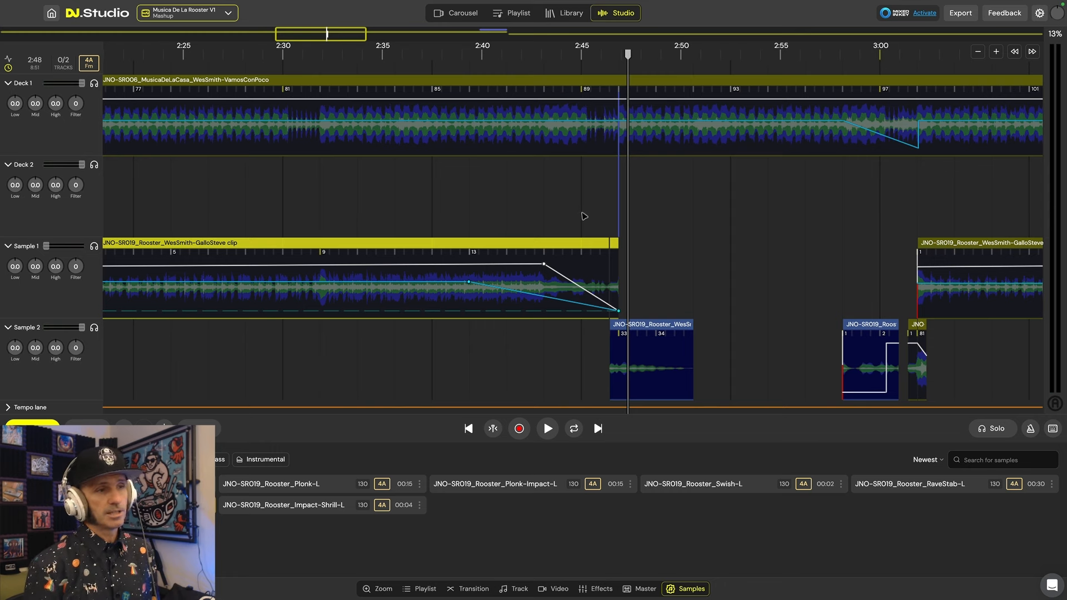
pyautogui.hscroll(5, 670, 244)
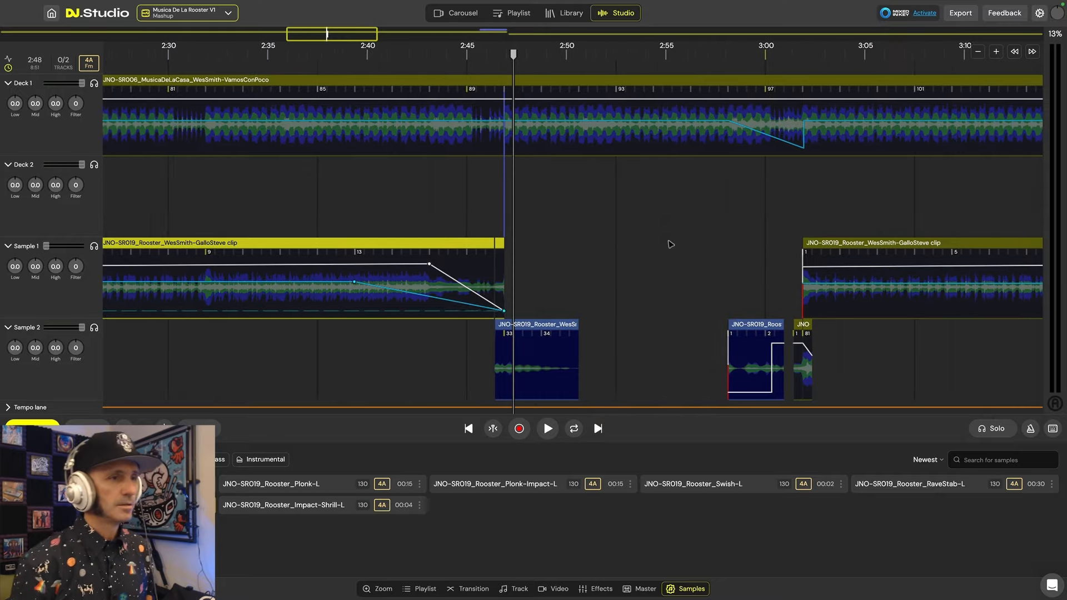
pyautogui.hscroll(1, 671, 244)
pyautogui.click(622, 241)
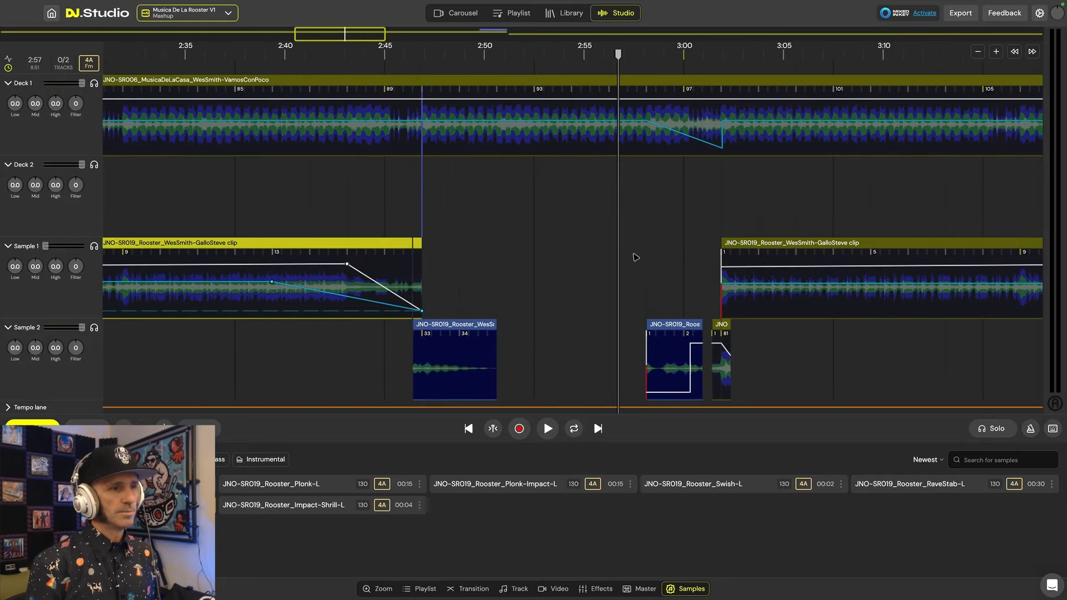
pyautogui.scroll(-5, 635, 256)
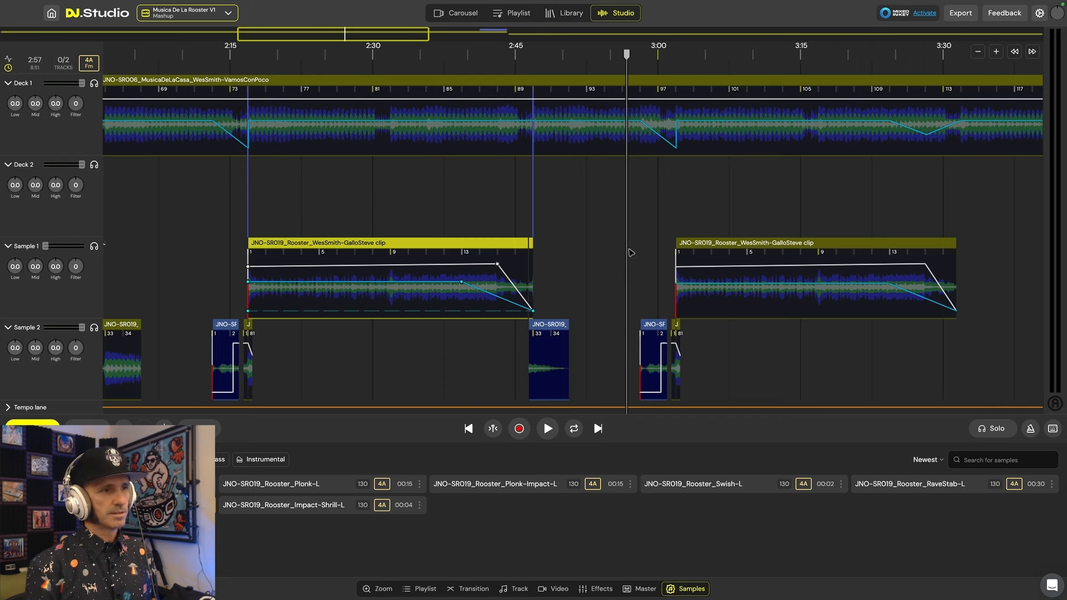
pyautogui.scroll(3, 631, 252)
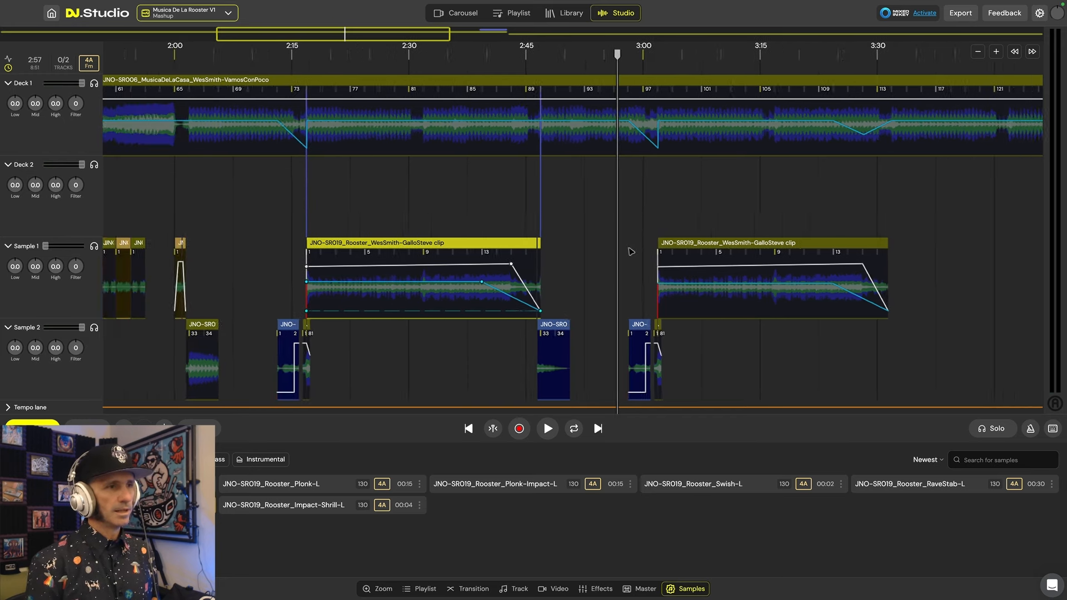
pyautogui.press('space')
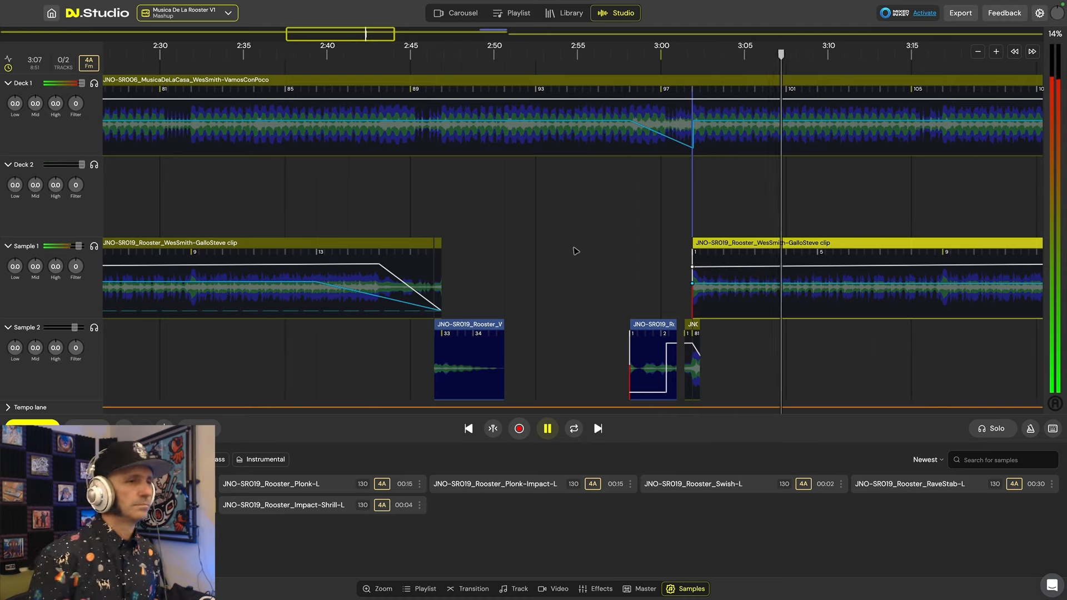
pyautogui.scroll(-3, 633, 256)
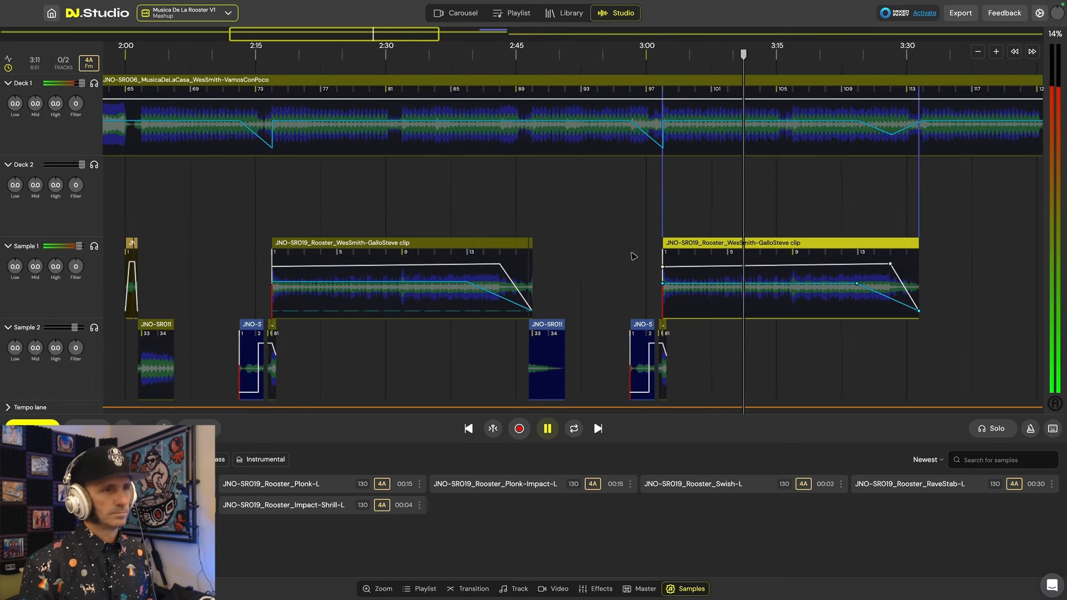
pyautogui.press('space')
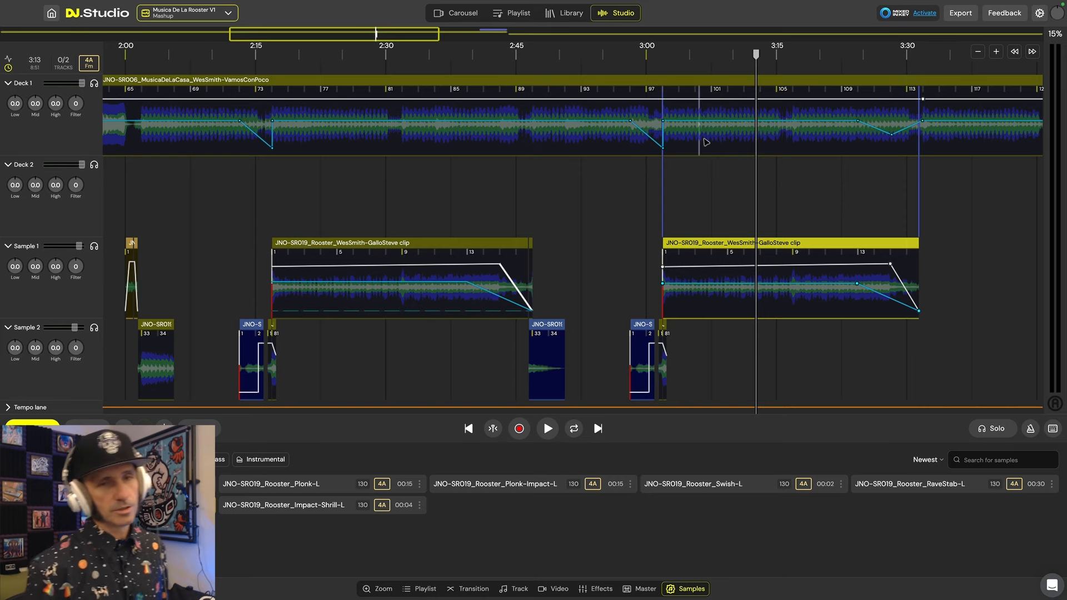
# - Listen from 3:23 to 3:33, through the Deck 1 filter dip and the fade-out of the second long Sample 1 clip
pyautogui.hscroll(3, 695, 195)
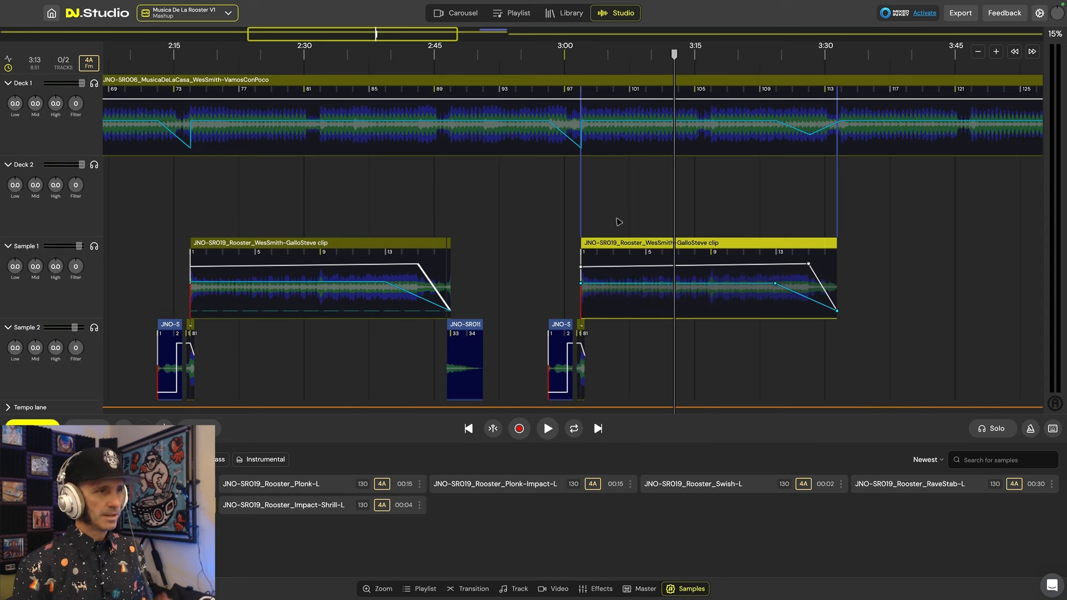
pyautogui.hscroll(2, 693, 195)
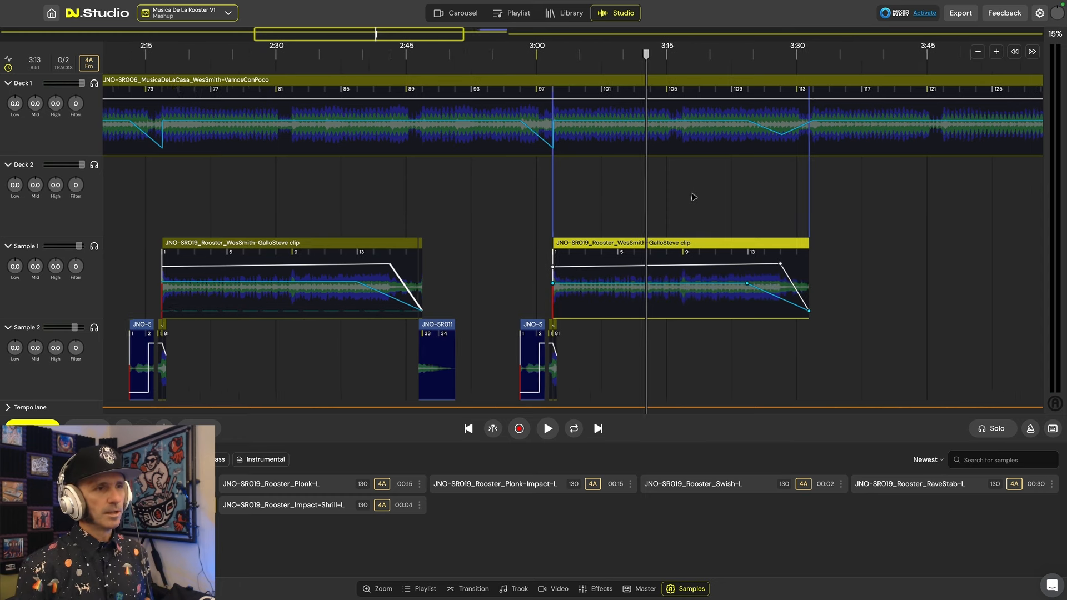
pyautogui.click(722, 190)
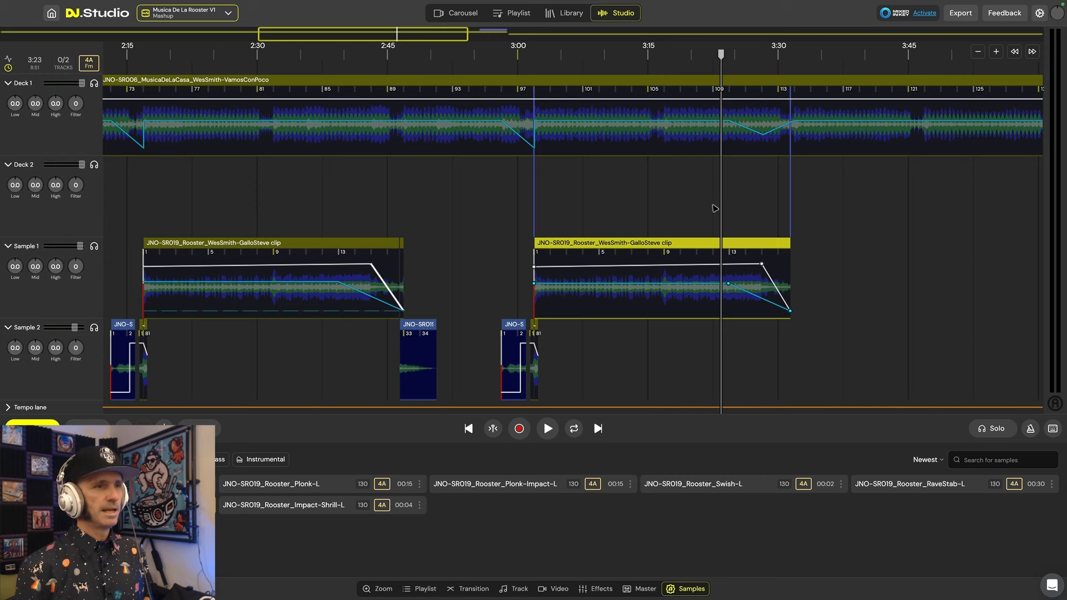
pyautogui.hscroll(1, 715, 208)
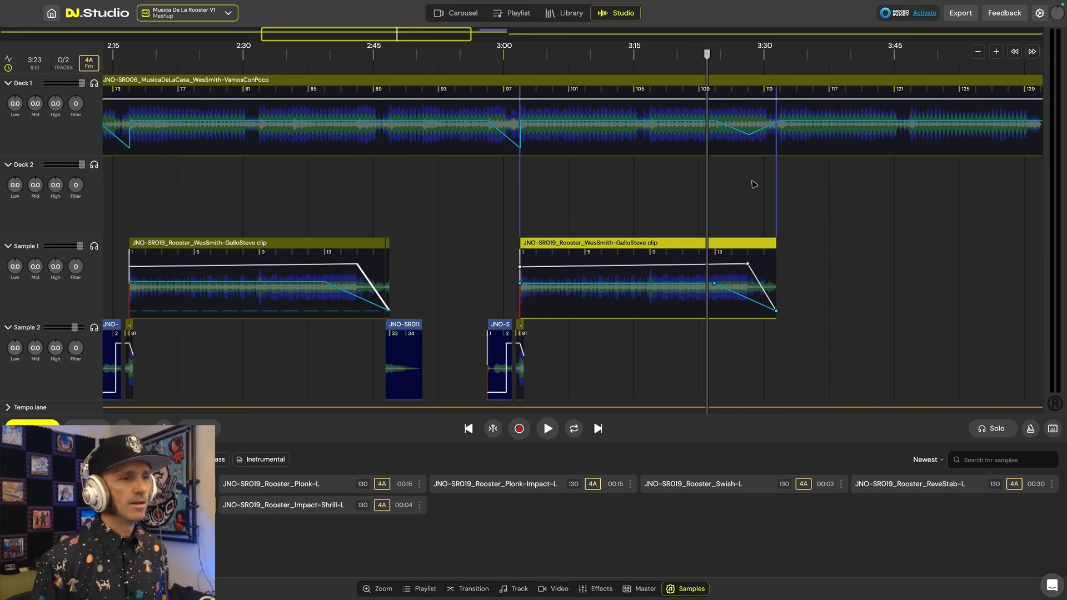
pyautogui.press('space')
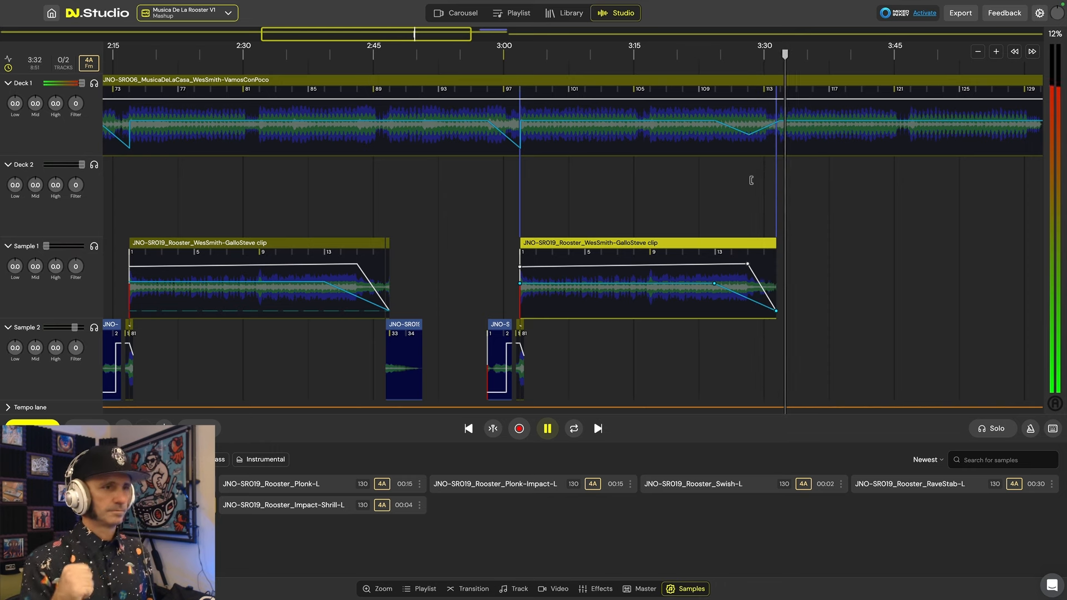
pyautogui.press('space')
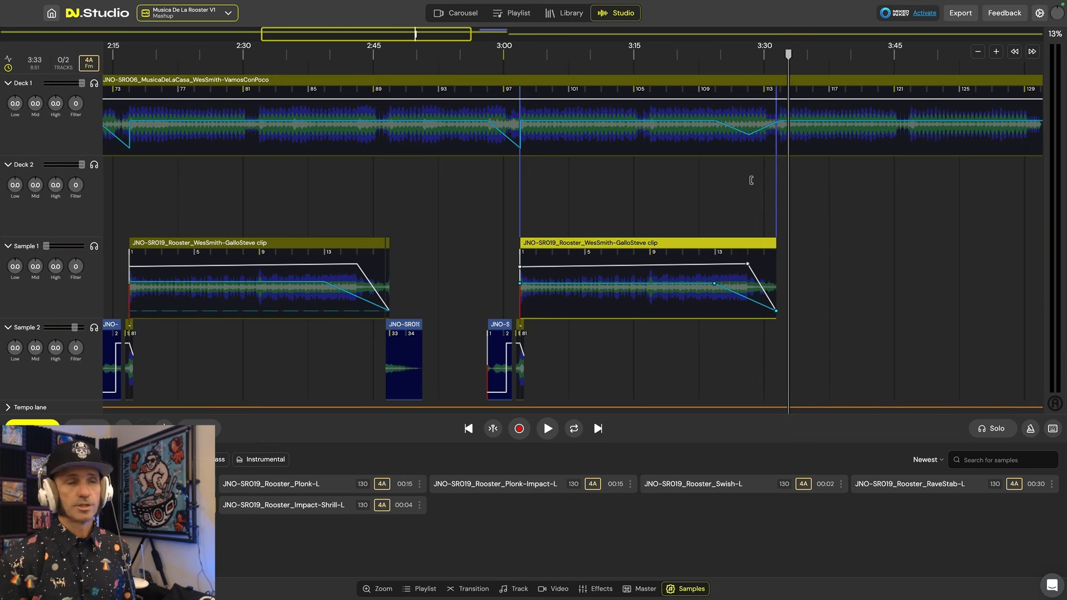
# - Look over the whole mashup arrangement and the available export options, leaving them without exporting
pyautogui.scroll(-5, 740, 185)
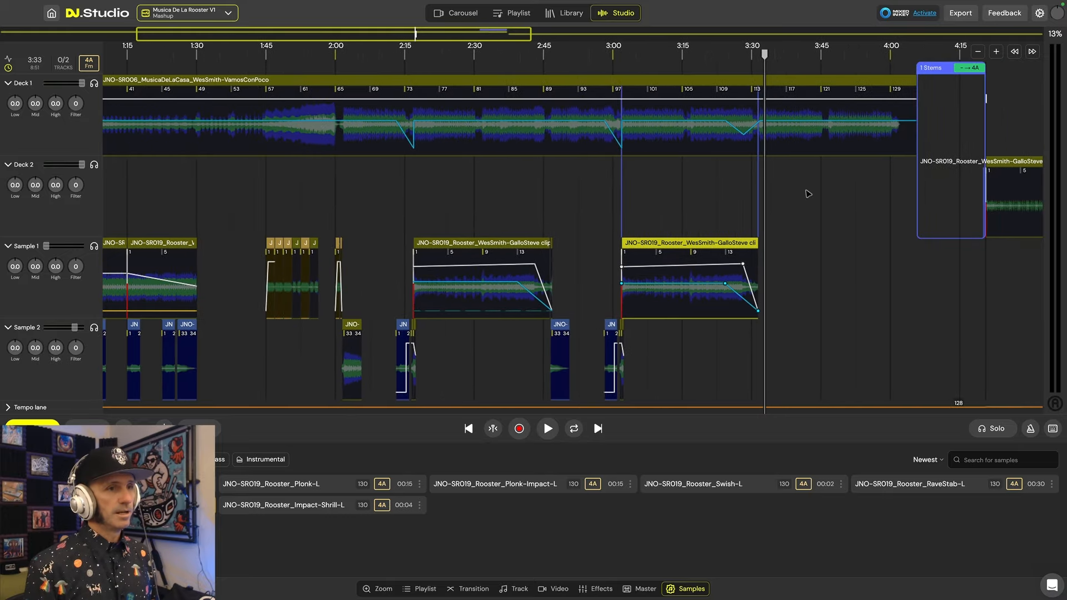
pyautogui.scroll(-5, 808, 193)
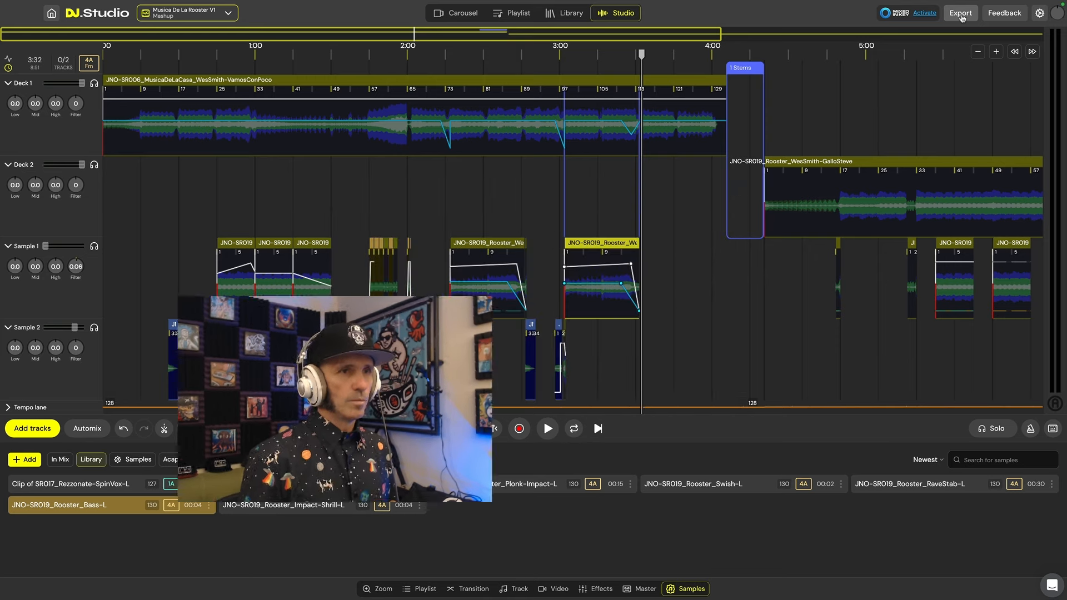
pyautogui.click(961, 14)
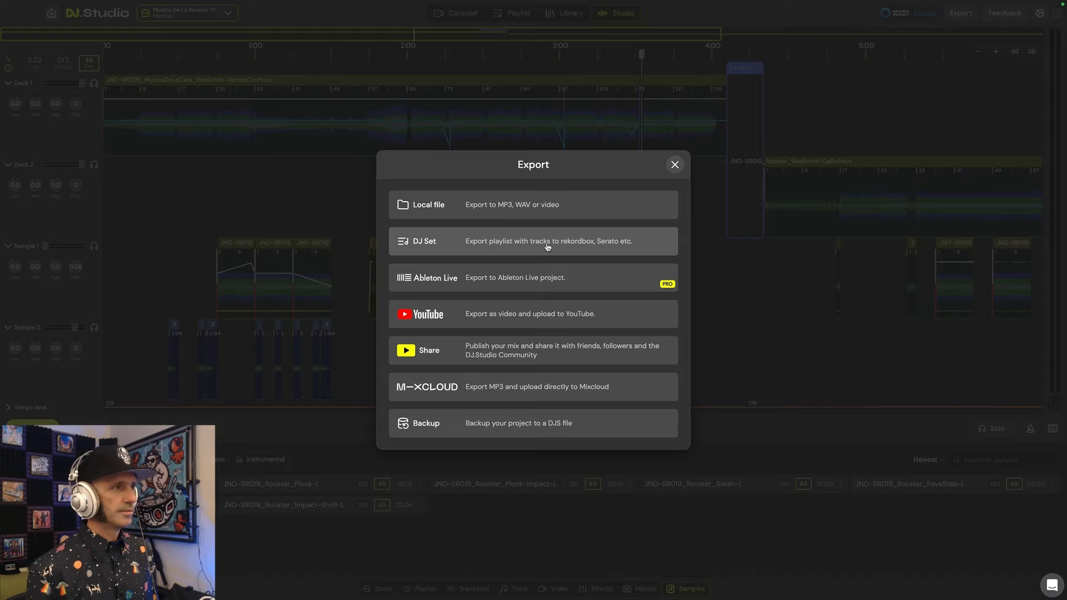
pyautogui.click(674, 165)
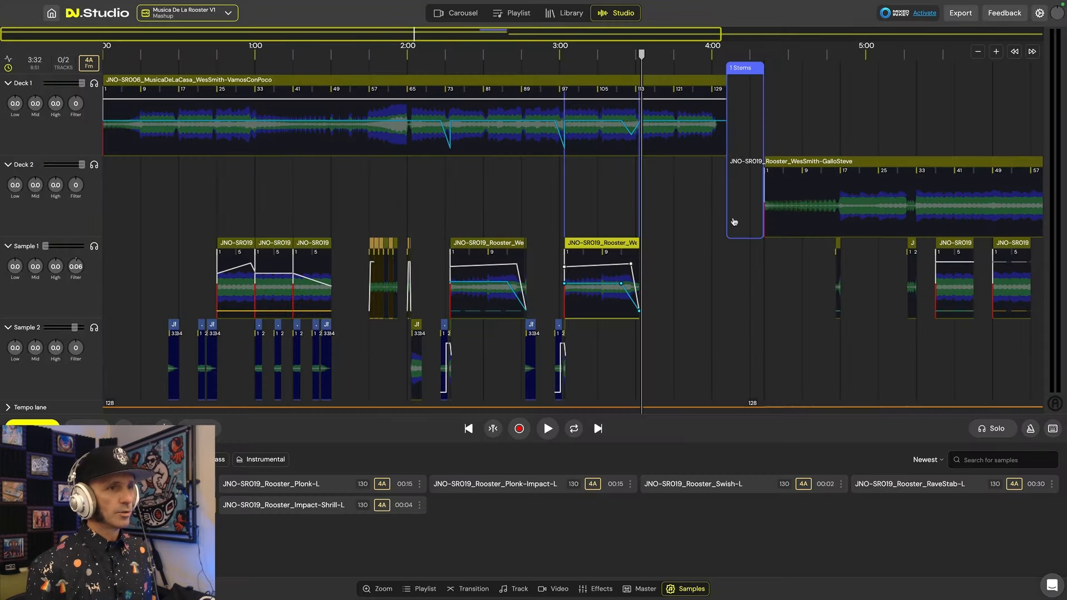
# - Remove the JNO-SR019_Rooster_WesSmith-GalloSteve track on Deck 2 from the mix, keeping only JNO-SR006_MusicaDeLaCasa_WesSmith-VamosConPoco in the playlist
pyautogui.hscroll(10, 735, 319)
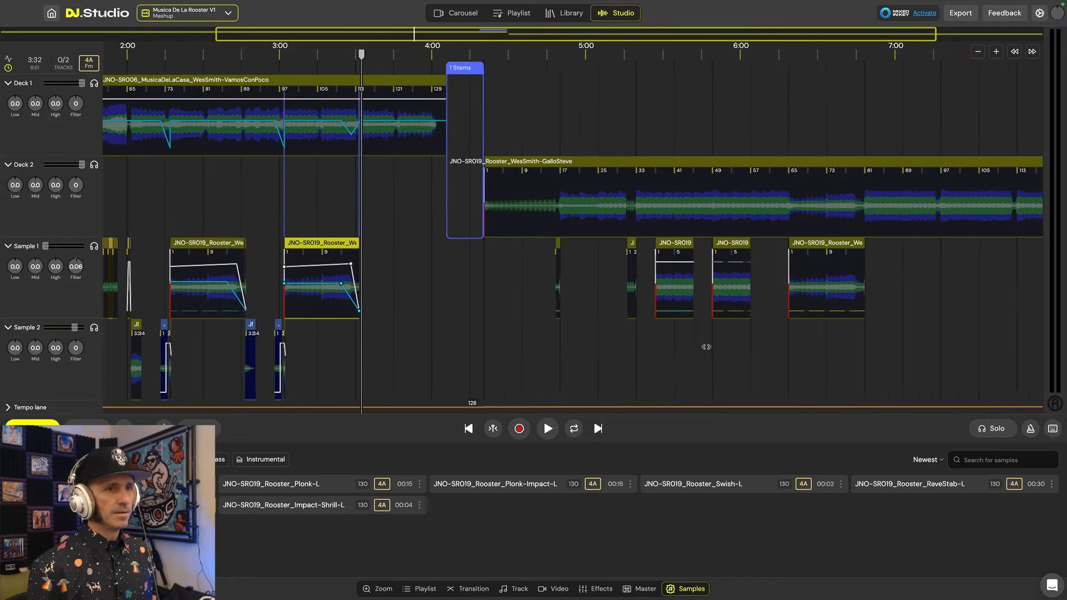
pyautogui.scroll(-3, 706, 347)
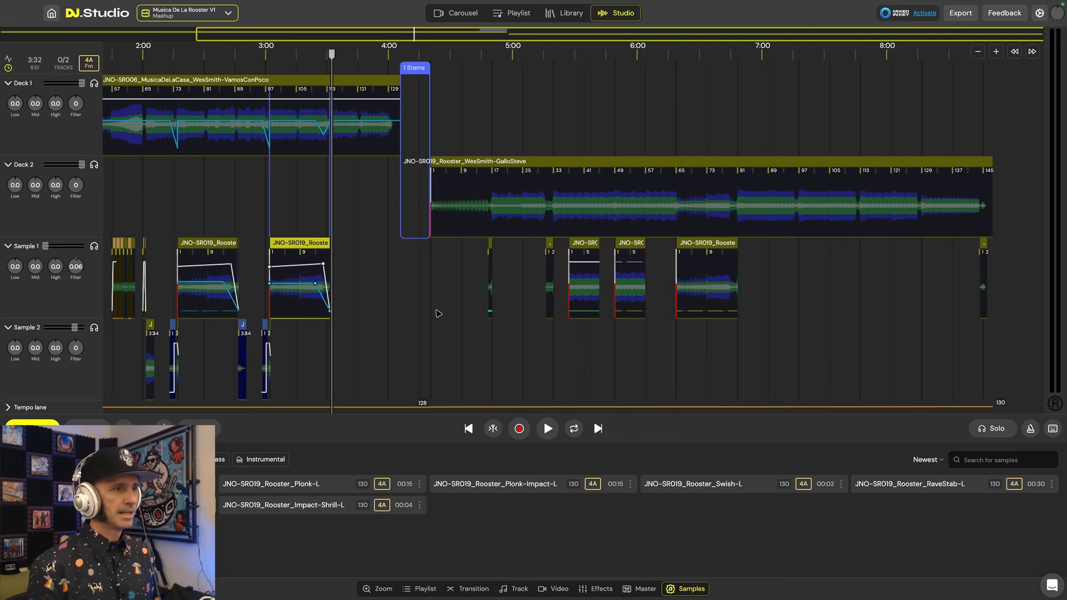
pyautogui.hscroll(-3, 436, 312)
pyautogui.hscroll(-2, 439, 314)
pyautogui.hscroll(-2, 523, 303)
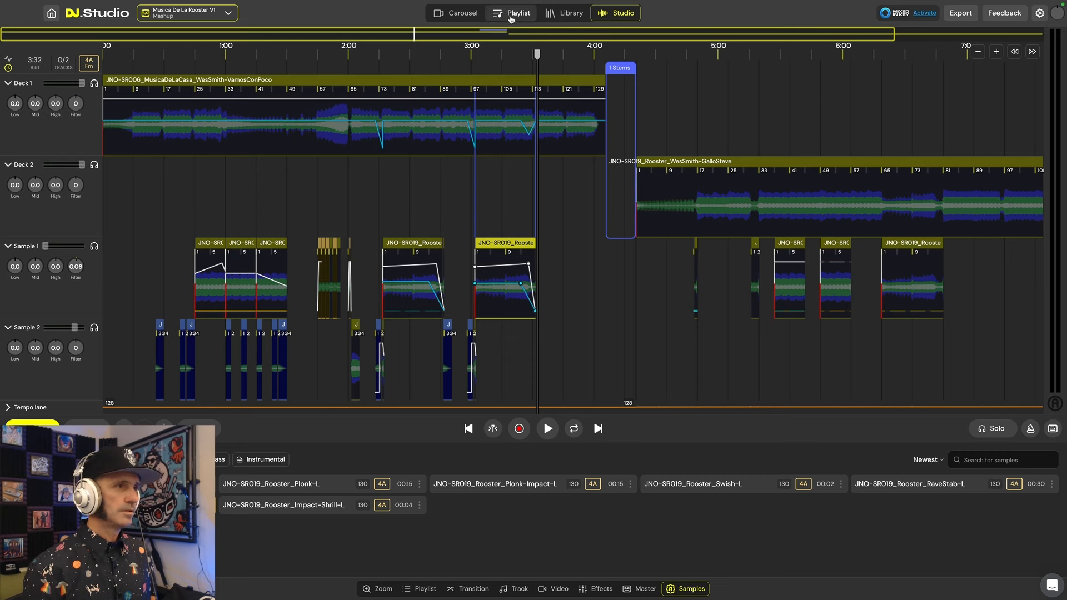
pyautogui.click(512, 14)
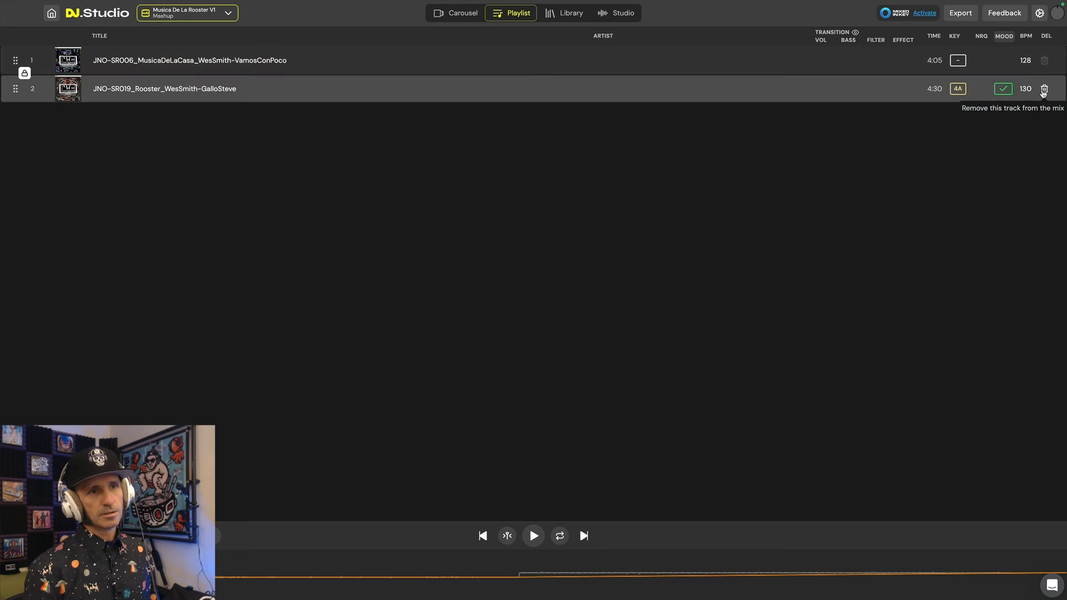
pyautogui.click(1044, 90)
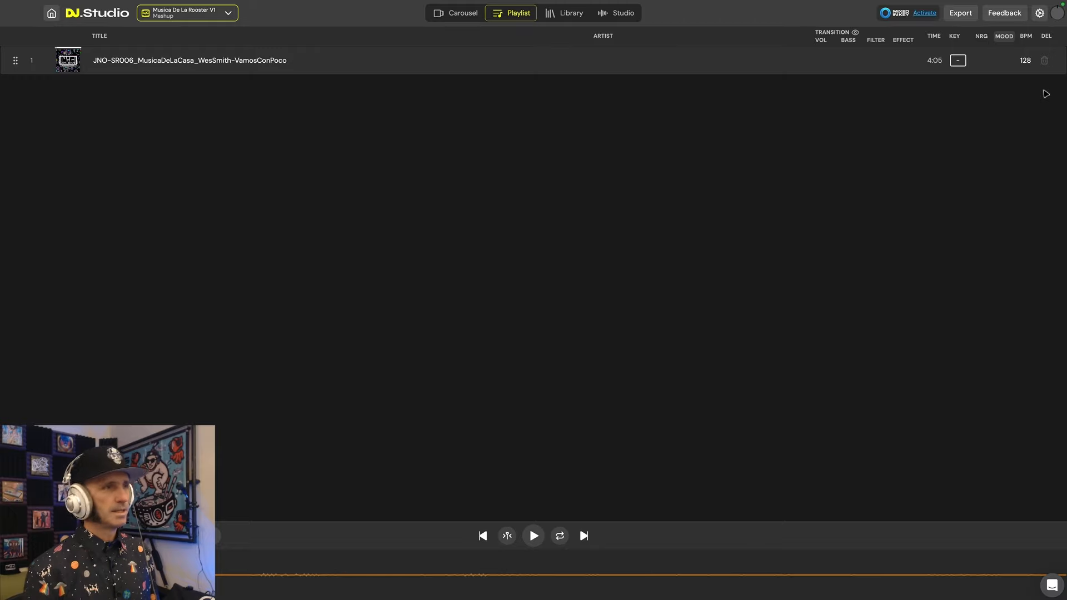
# - Export the finished mashup to a local WAV file with auto gain and the limiter on
pyautogui.click(624, 15)
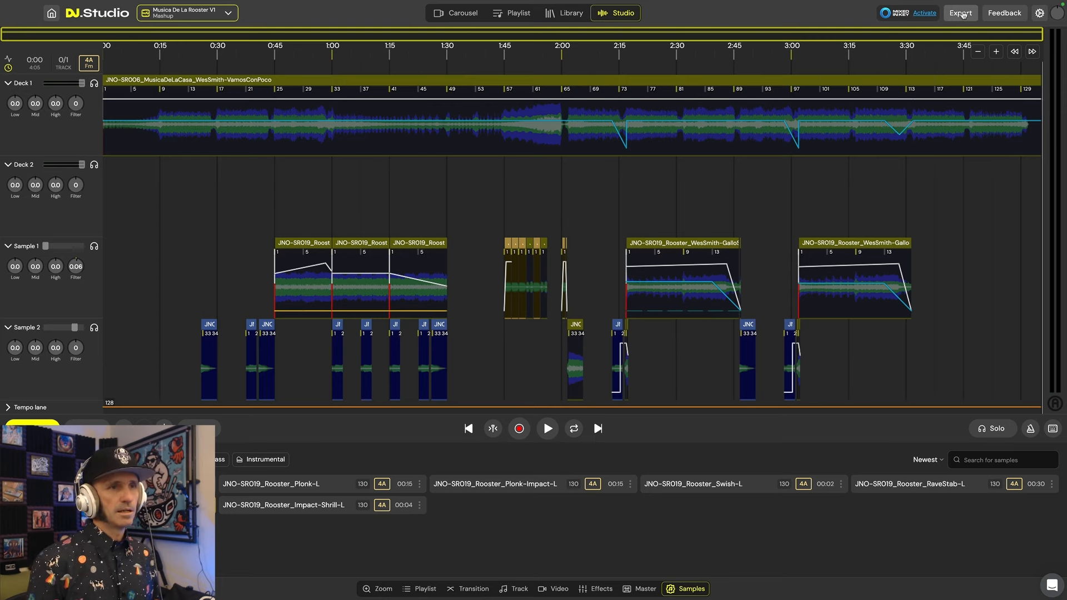
pyautogui.click(961, 13)
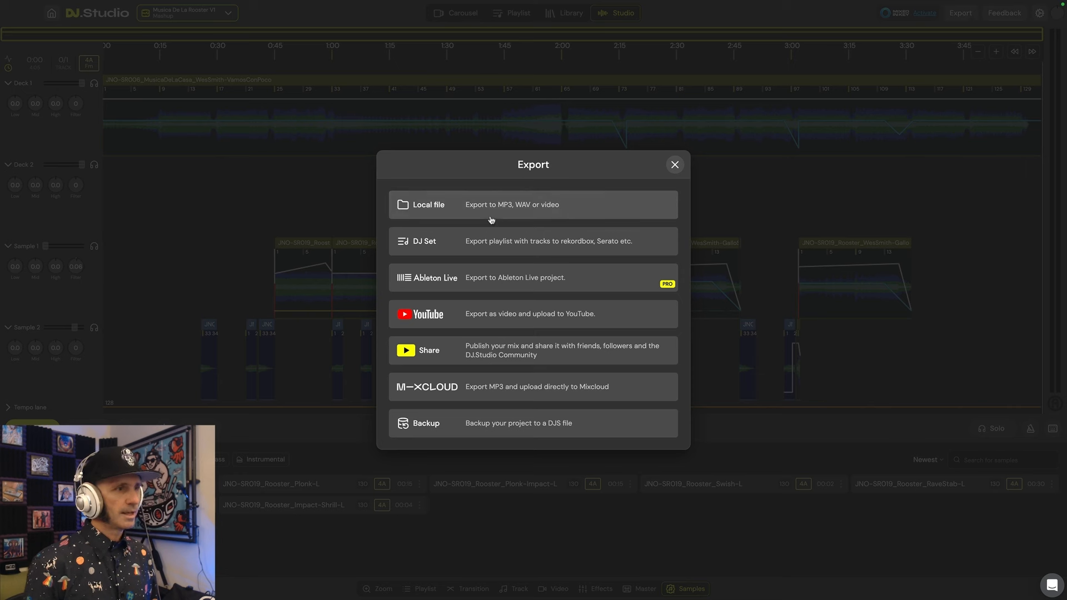
pyautogui.click(509, 209)
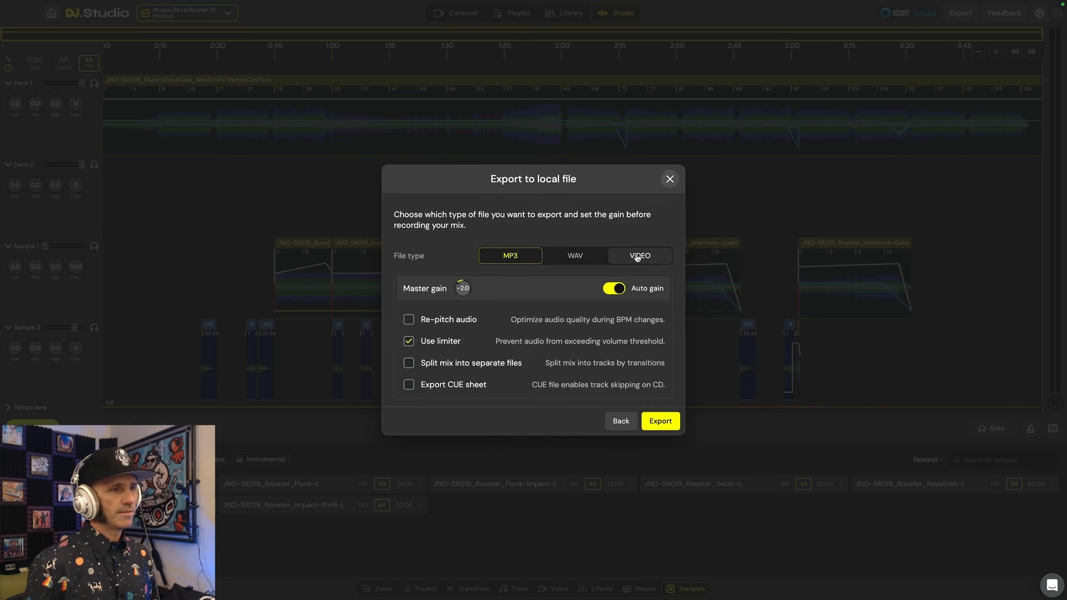
pyautogui.click(574, 260)
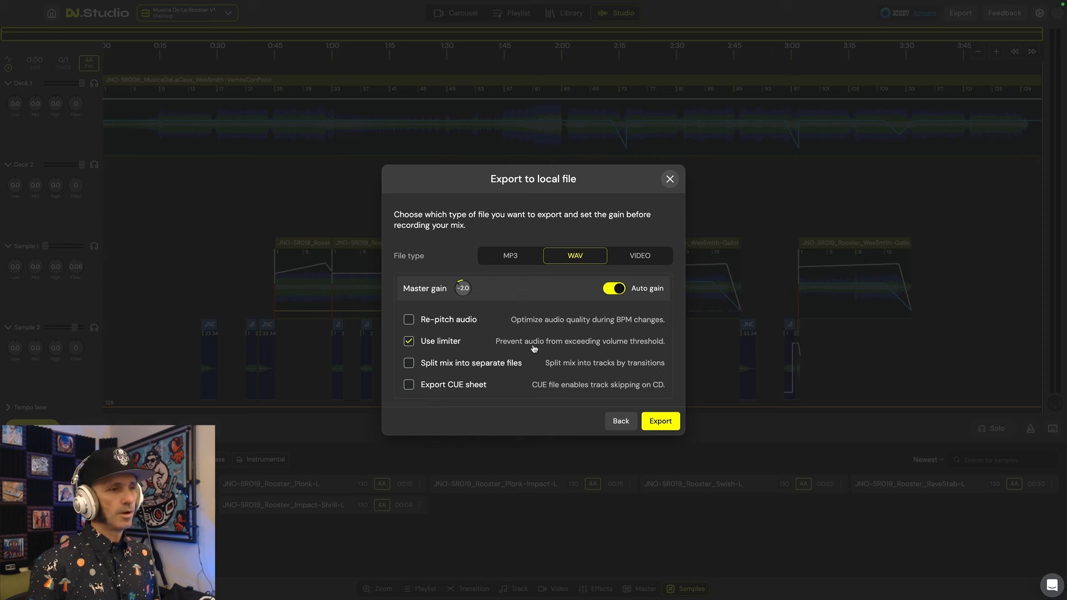
pyautogui.click(659, 421)
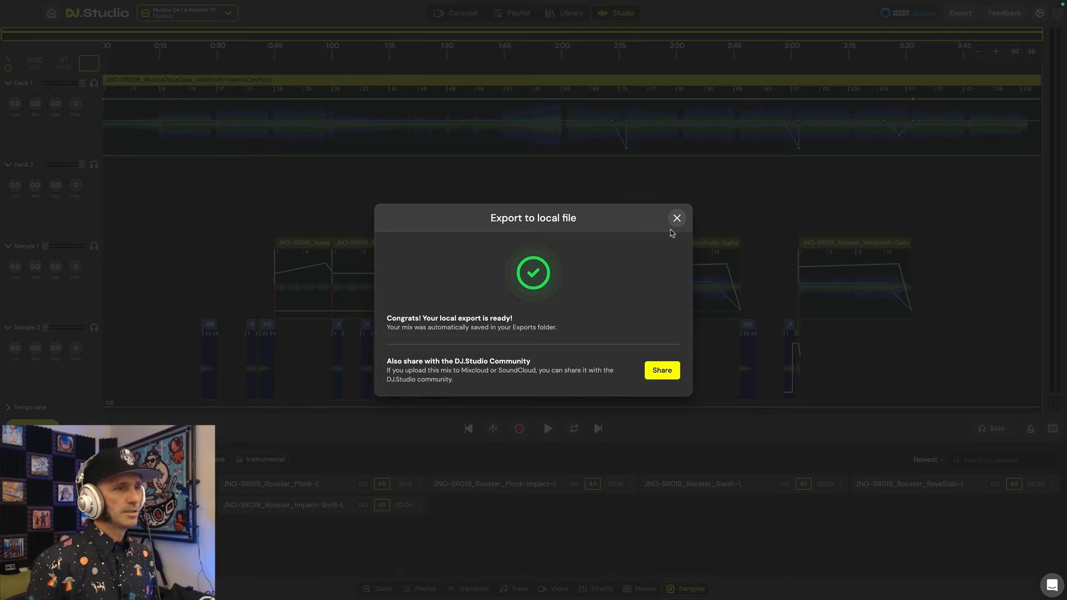
pyautogui.click(677, 219)
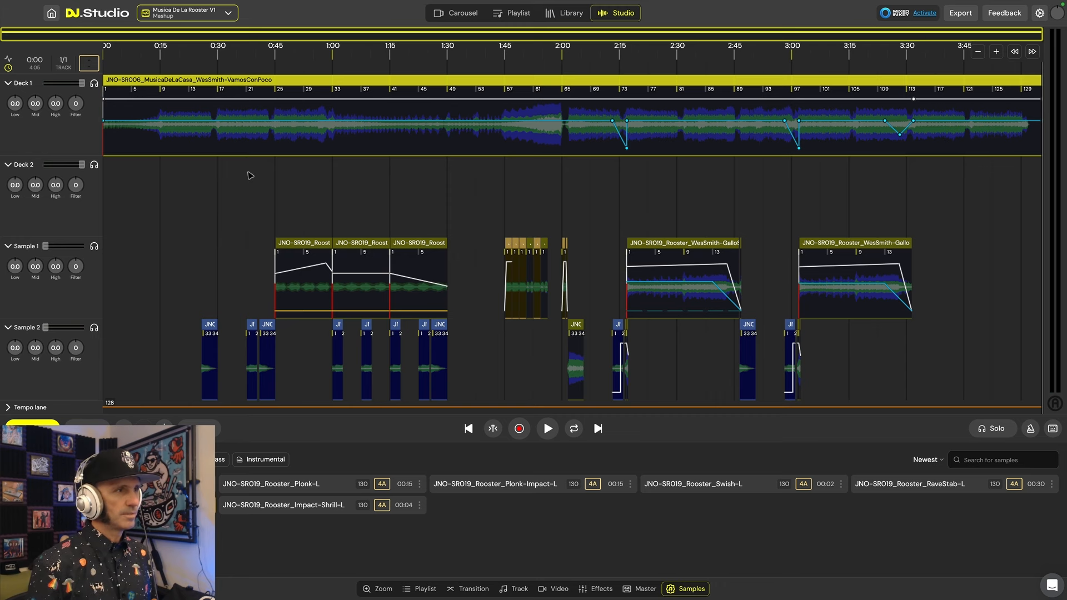
# - Bring the JNO-SR019_Rooster_WesSmith-GalloSteve track back into the playlist and check its Deck 2 and sample clips in the Studio arrangement
pyautogui.click(511, 13)
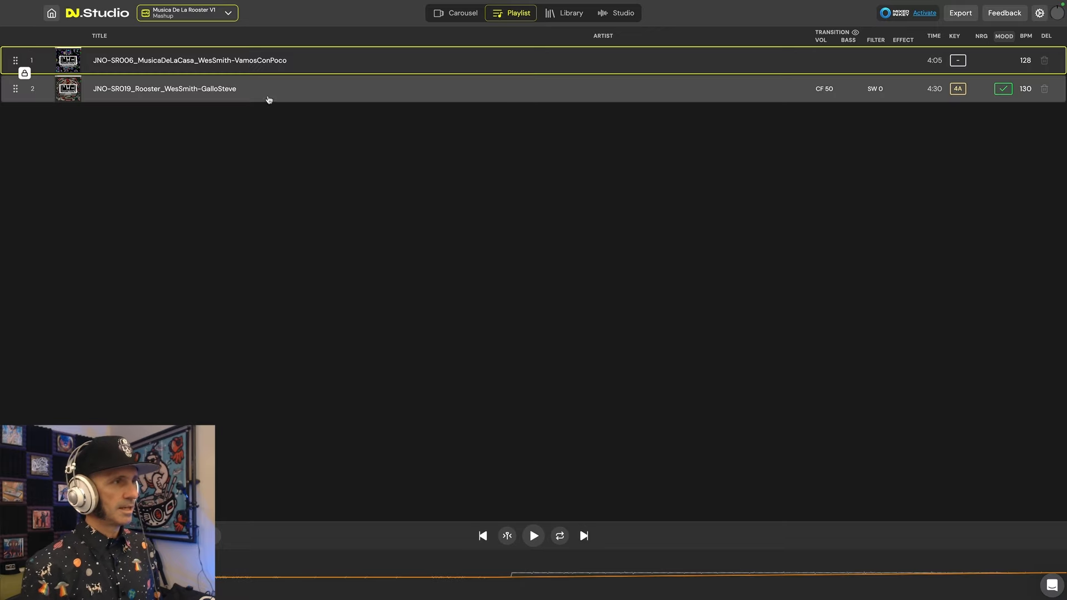
pyautogui.click(625, 12)
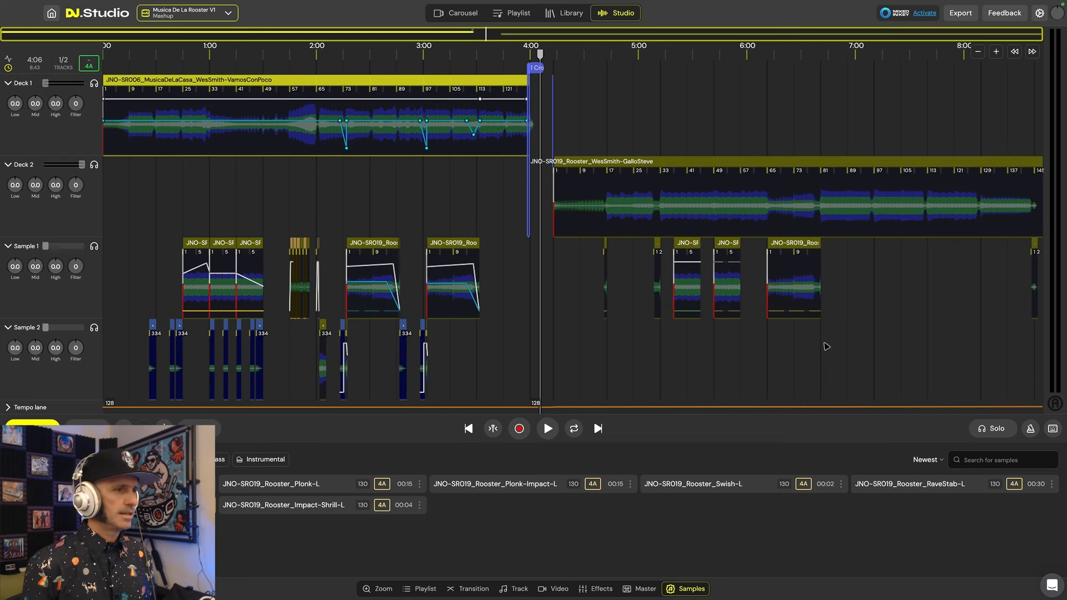
pyautogui.hscroll(3, 826, 346)
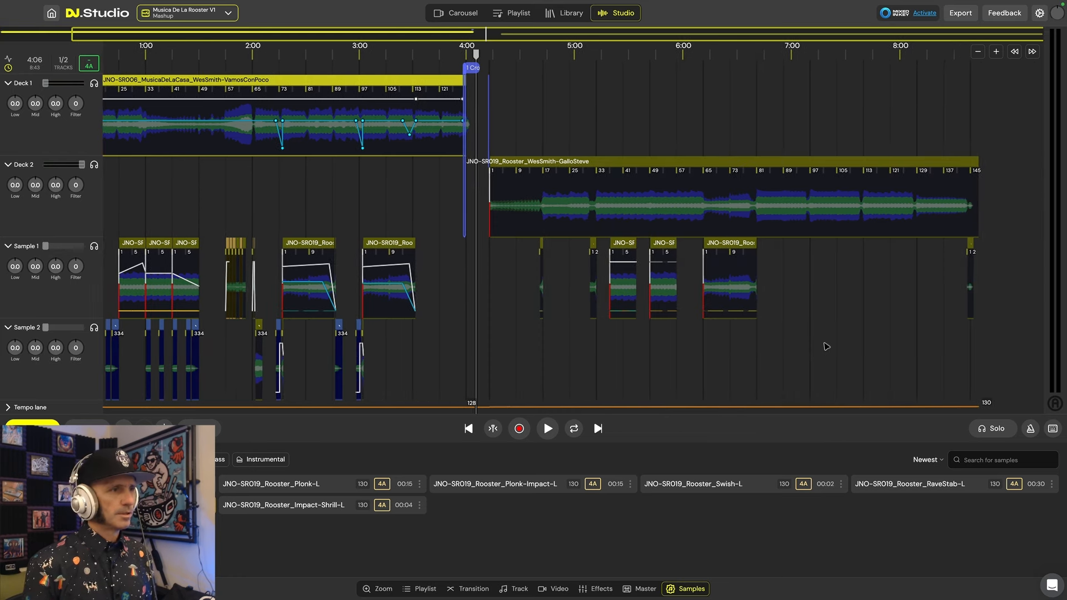
pyautogui.hscroll(-3, 560, 298)
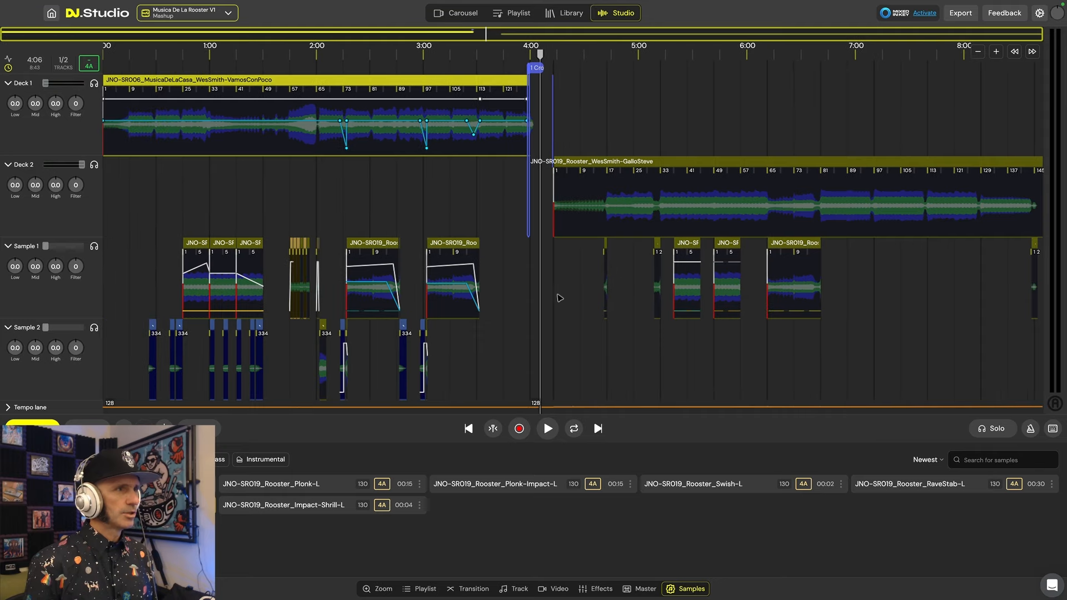
# - Compare the playlist of the two source tracks with their layout across the decks and sample lanes in the Studio arrangement
pyautogui.click(511, 13)
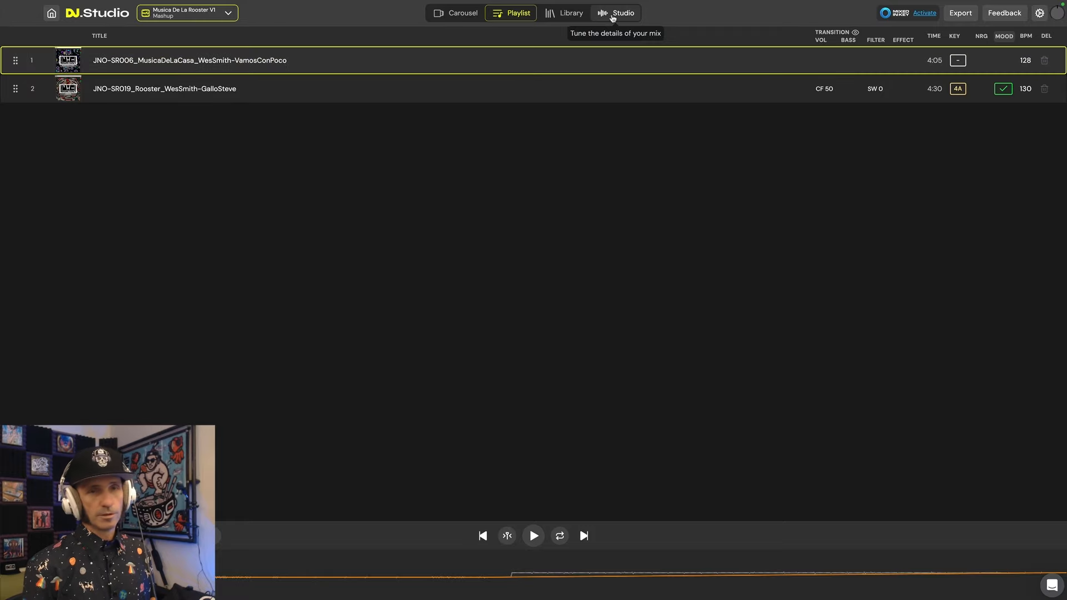
pyautogui.click(613, 18)
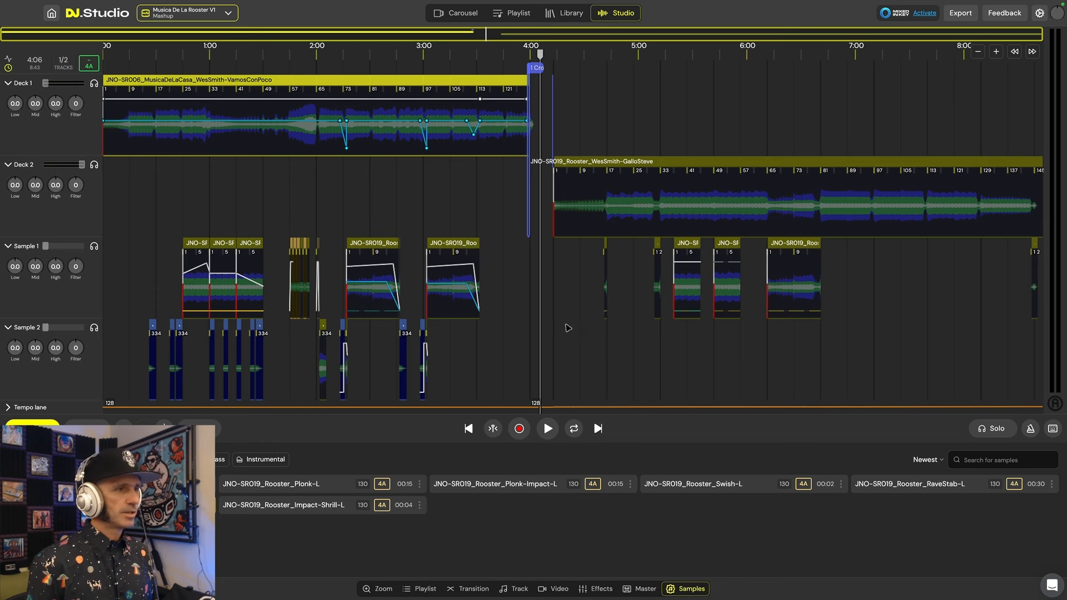
pyautogui.scroll(1, 565, 318)
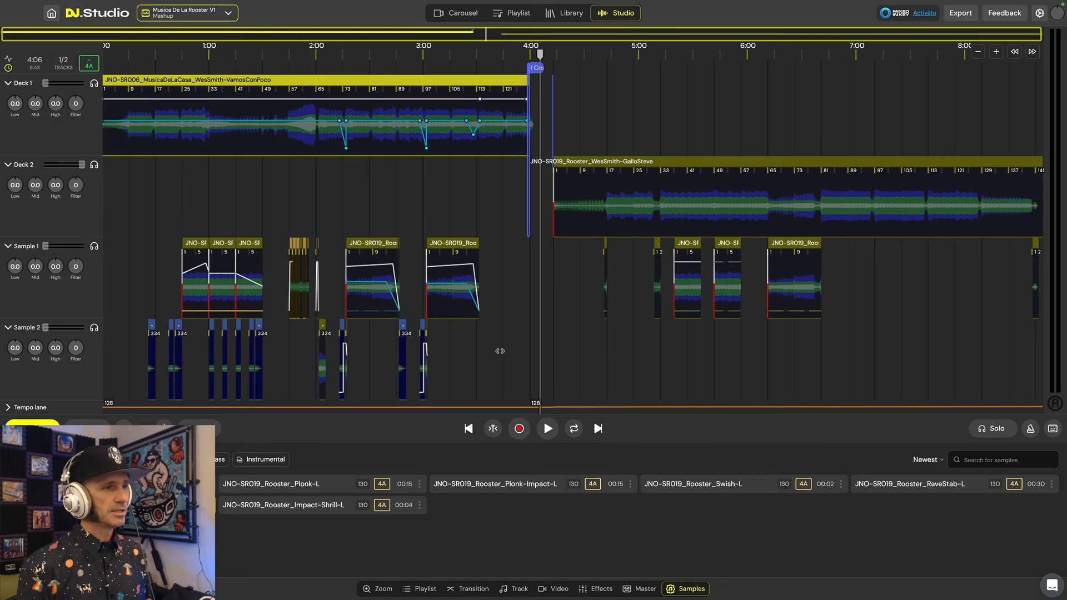
pyautogui.click(511, 14)
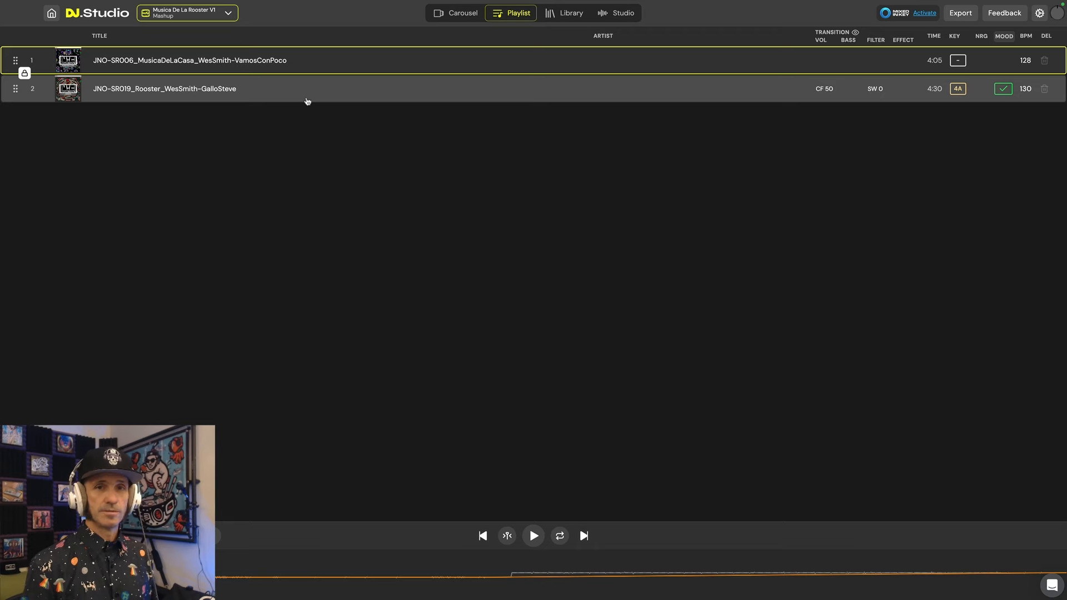
pyautogui.click(607, 14)
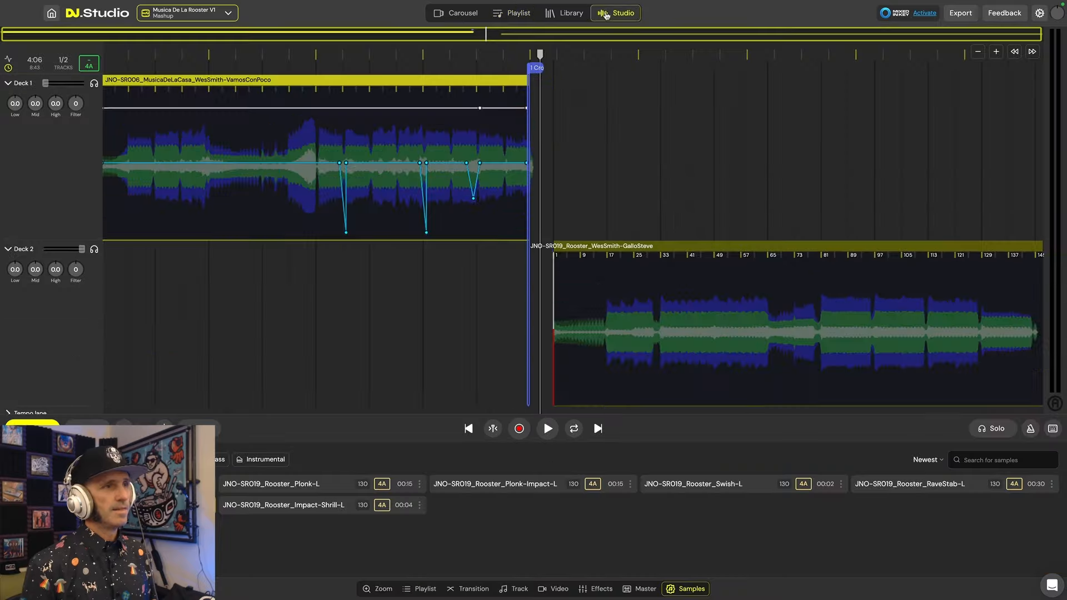